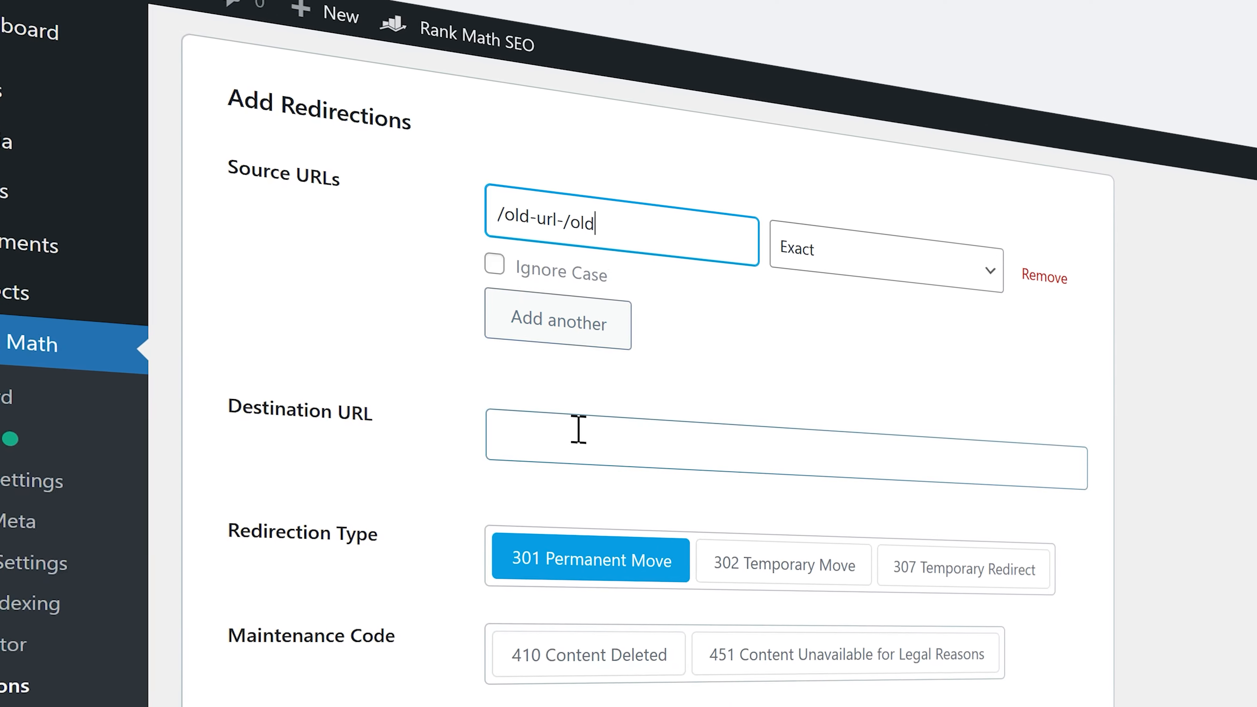
Make the redirection source URL /old-url-/old ignore case.
left_click(609, 269)
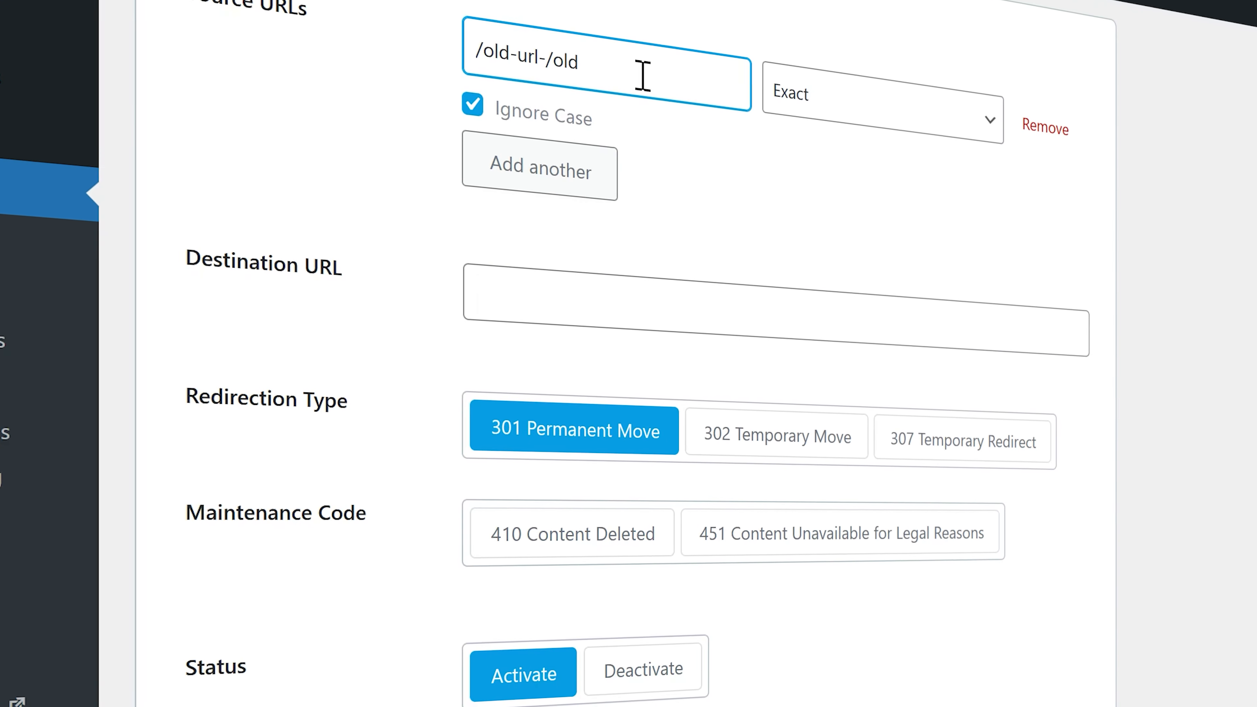
left_click(531, 273)
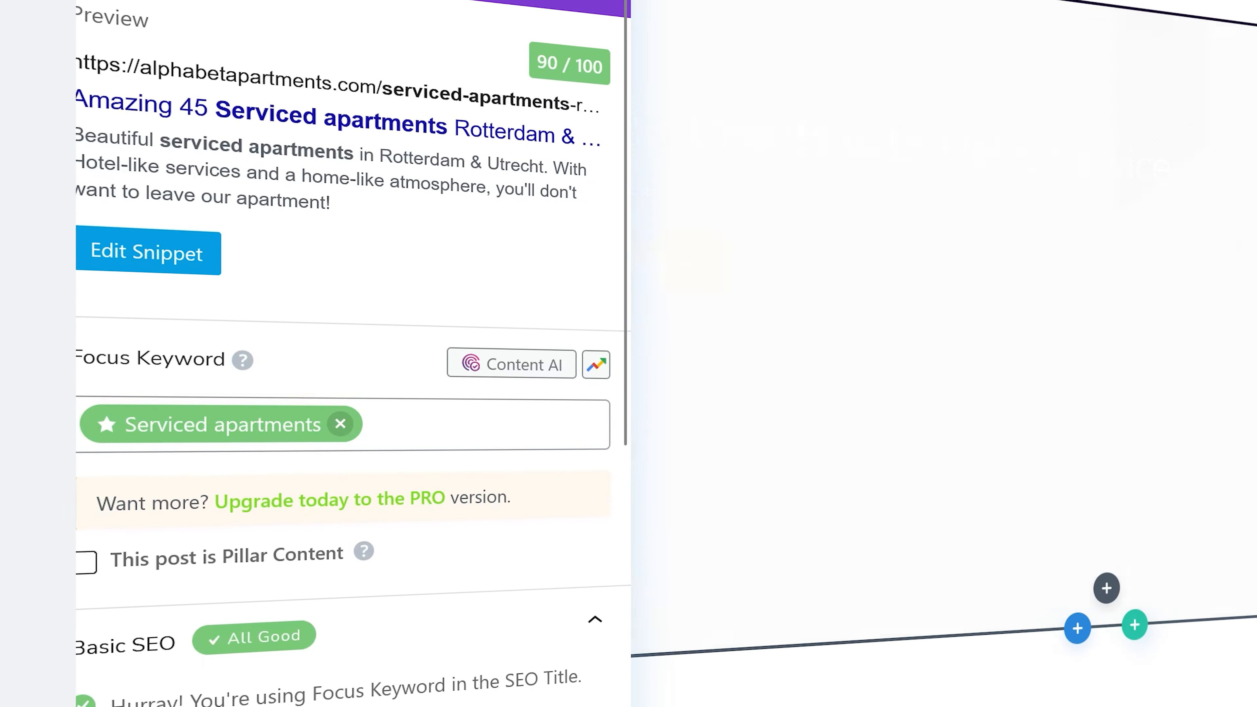
Review the Basic SEO checks for the focus keyword Serviced apartments.
scroll(619, 49, "down", 2)
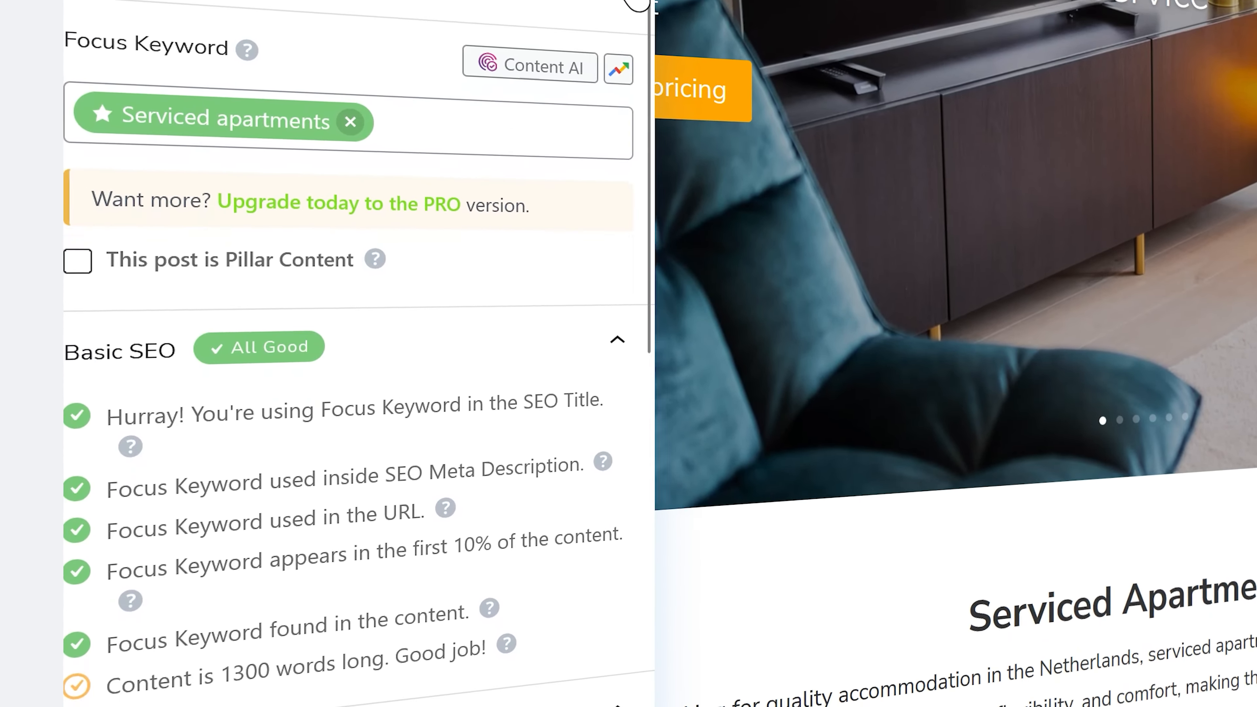
scroll(346, 346, "down", 10)
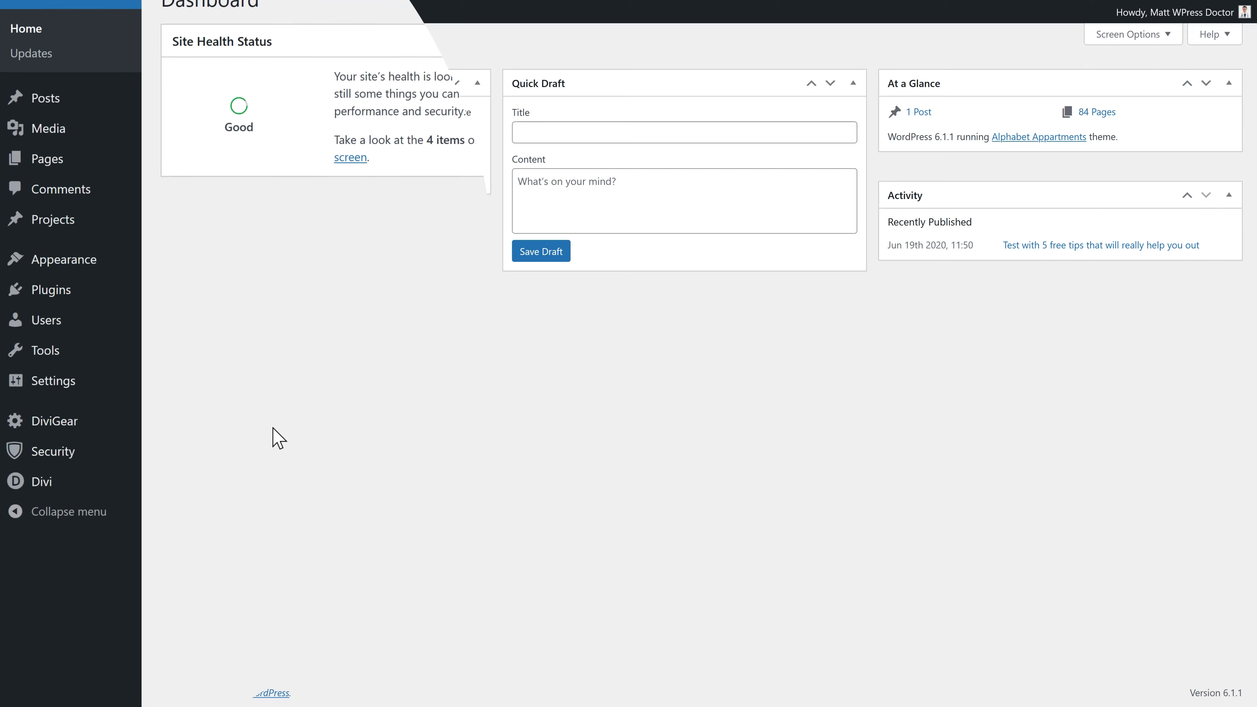
Search the WordPress plugin directory for Rank Math.
mouse_move(59, 292)
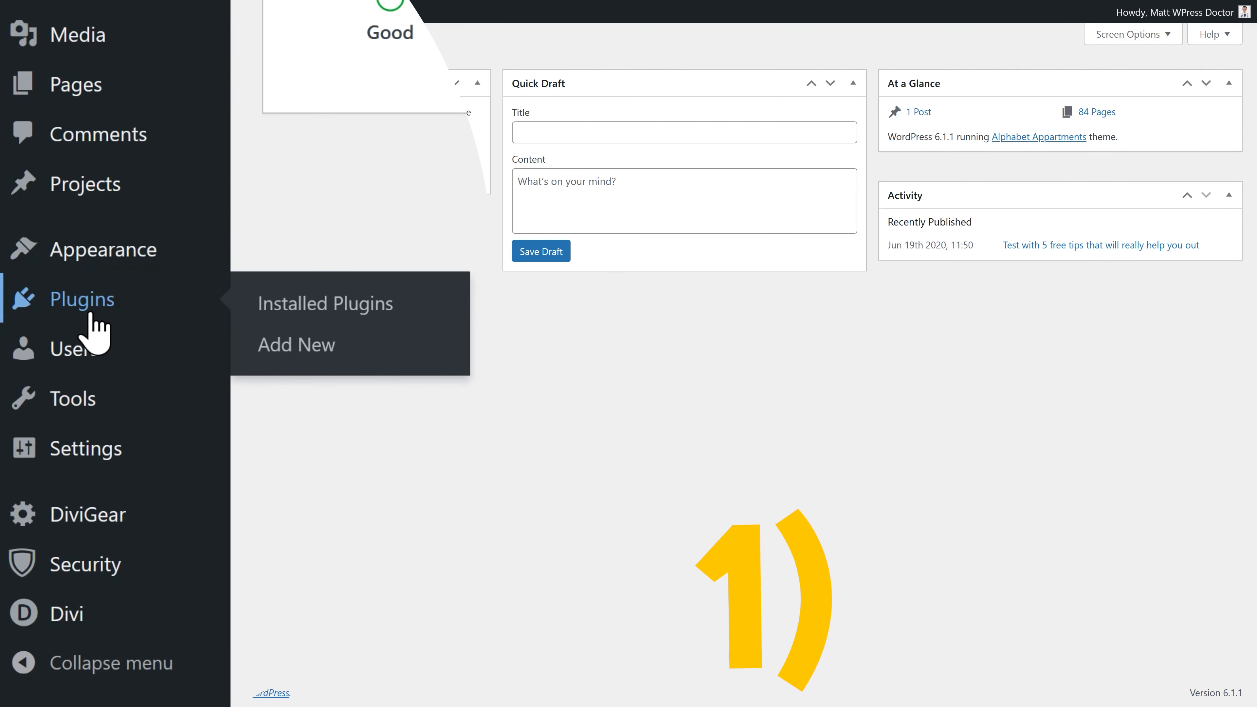
left_click(302, 346)
left_click(1136, 163)
type("Rank")
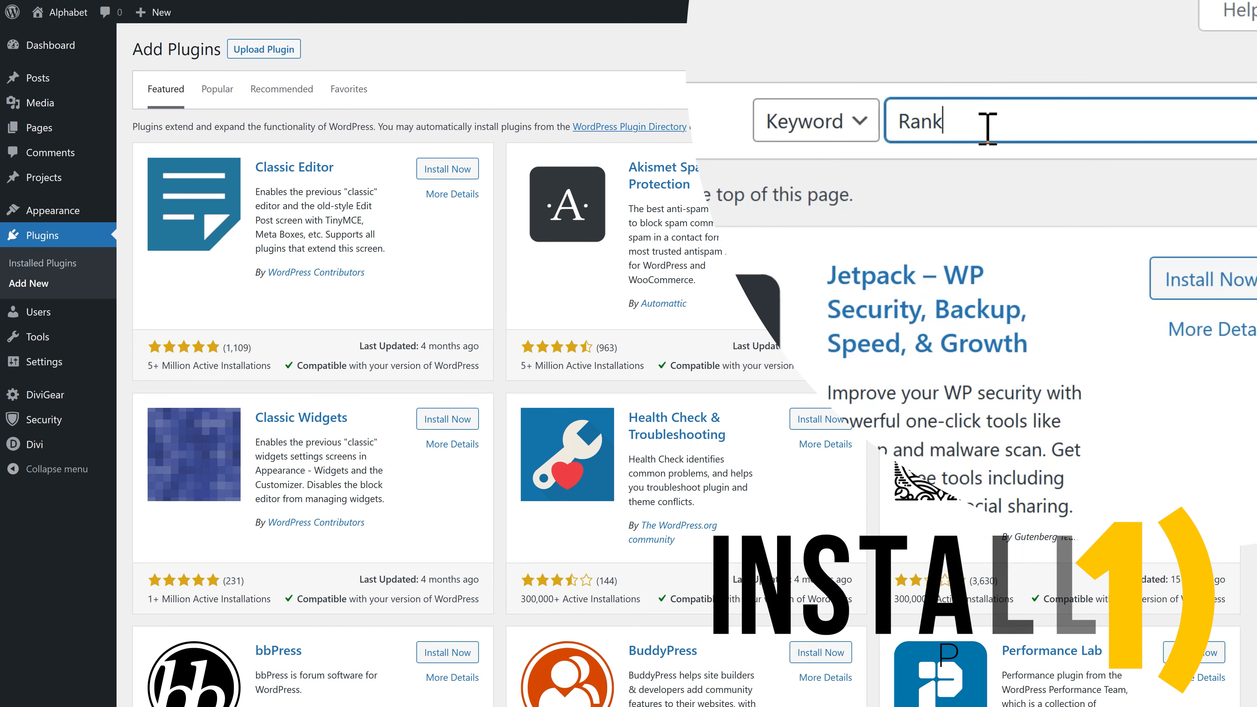
type(" Math")
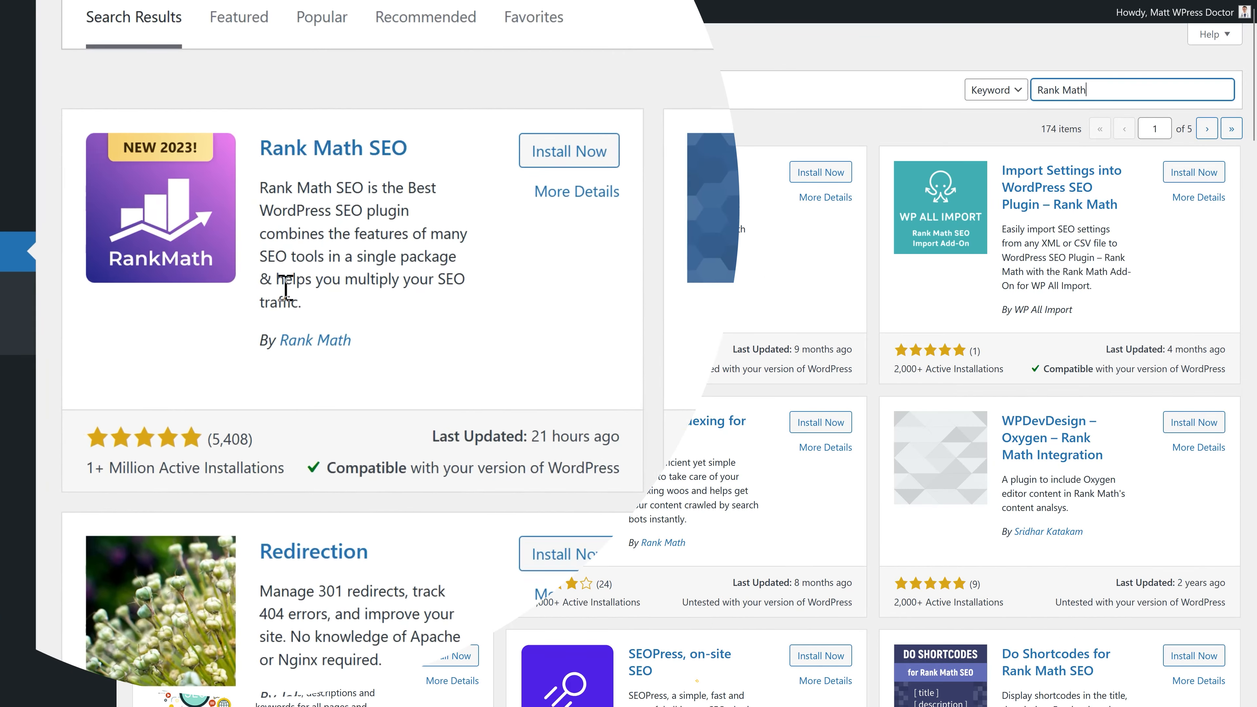
Install and activate the Rank Math SEO plugin.
left_click(506, 166)
left_click_drag(263, 185, 492, 211)
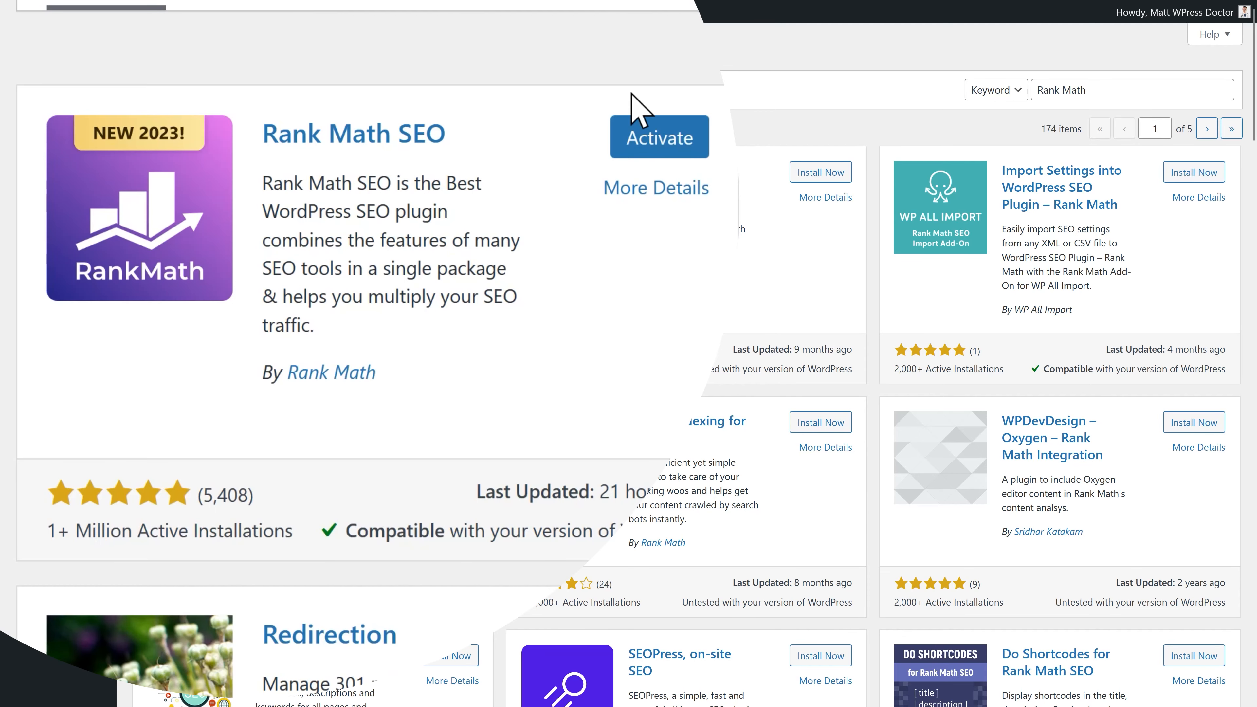
left_click(674, 143)
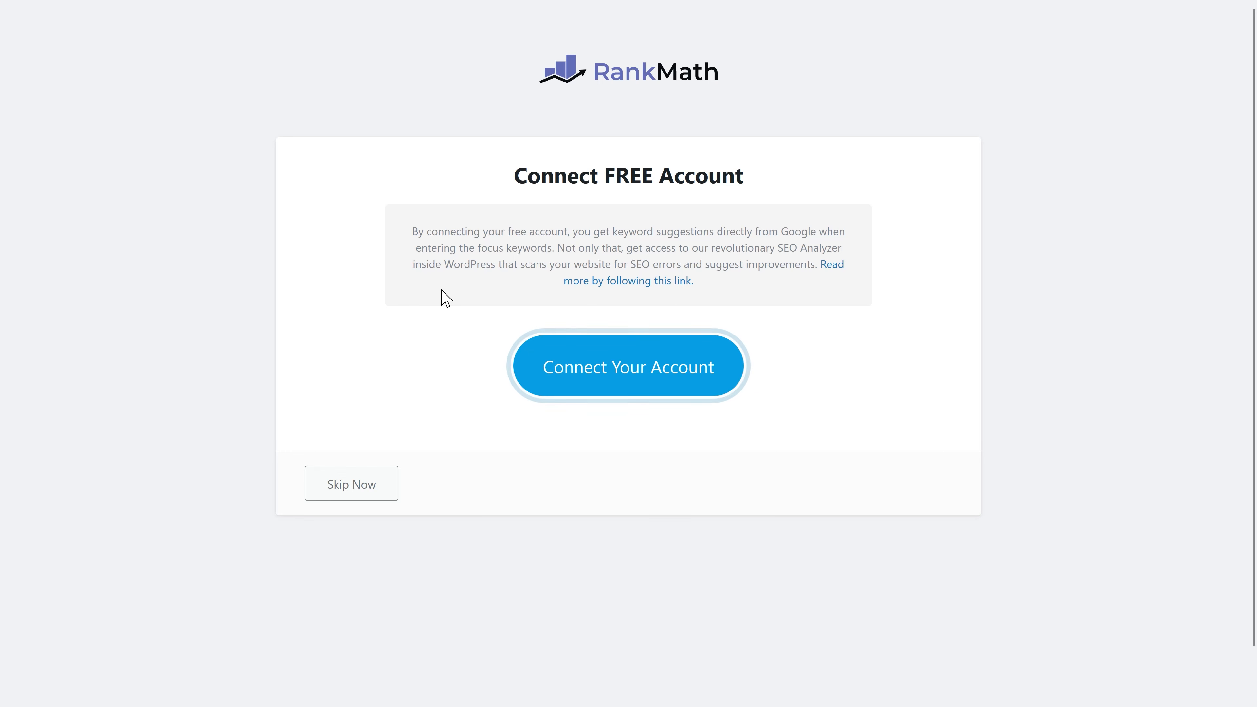
Start connecting the site to a Rank Math account and choose to register as a new member.
left_click_drag(593, 231, 817, 231)
left_click(607, 384)
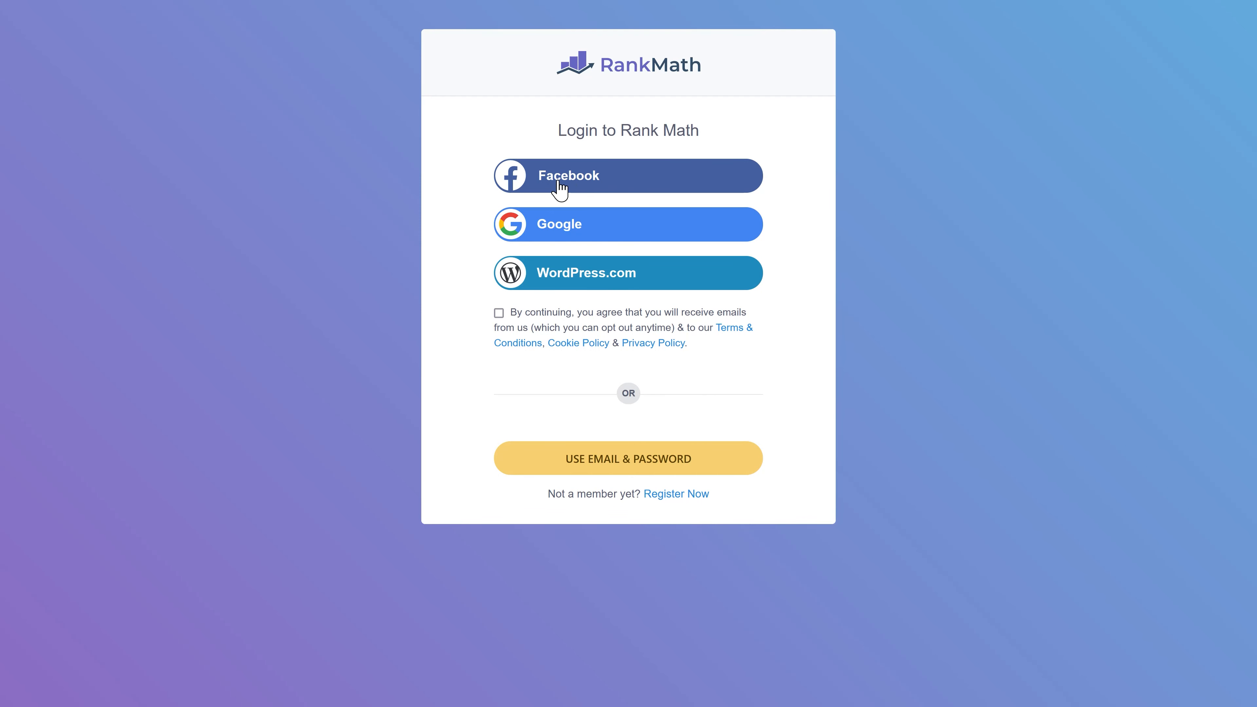
left_click(637, 466)
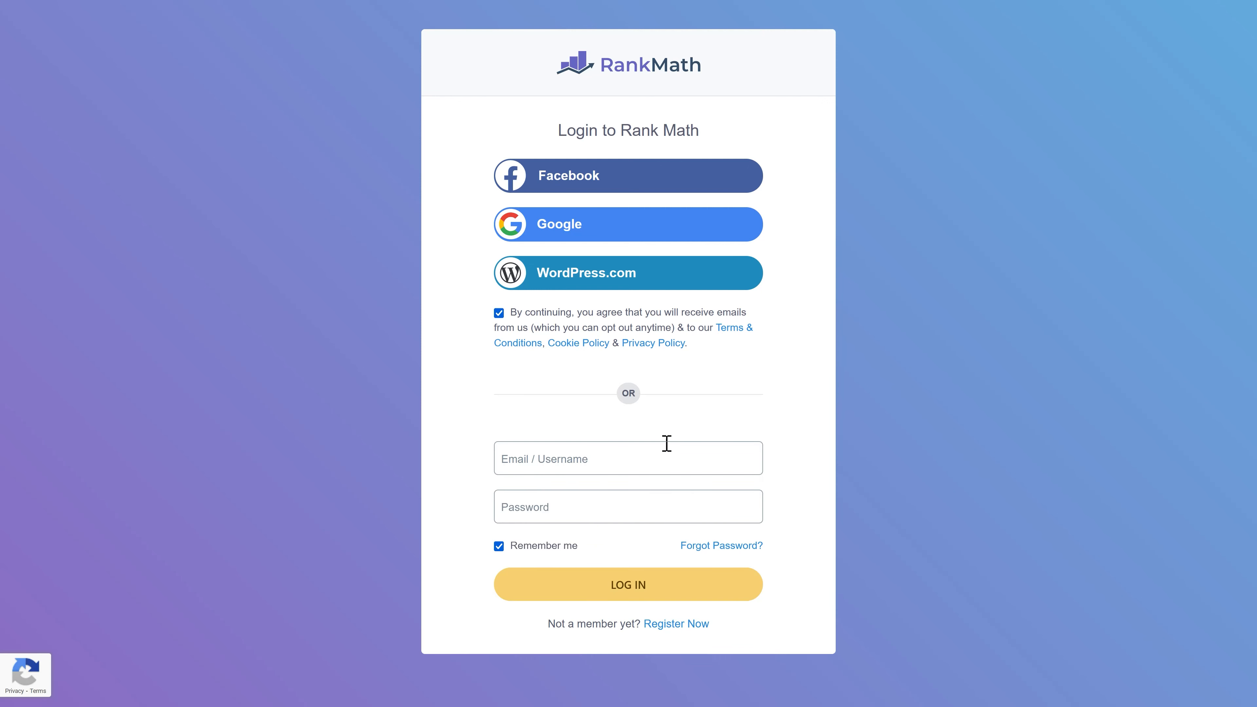
left_click(680, 628)
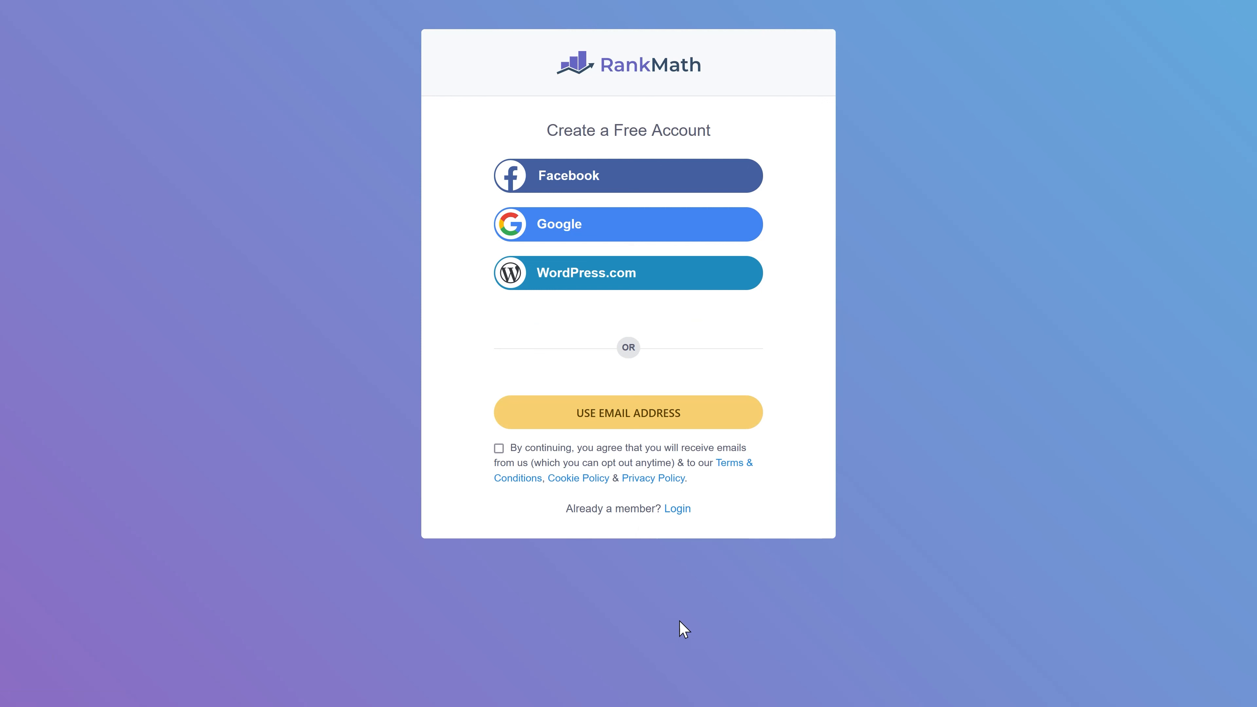
Register a free account with the owner's name and e-mail, accepting the terms, and activate the Rank Math Free Plan.
left_click(637, 416)
left_click(595, 419)
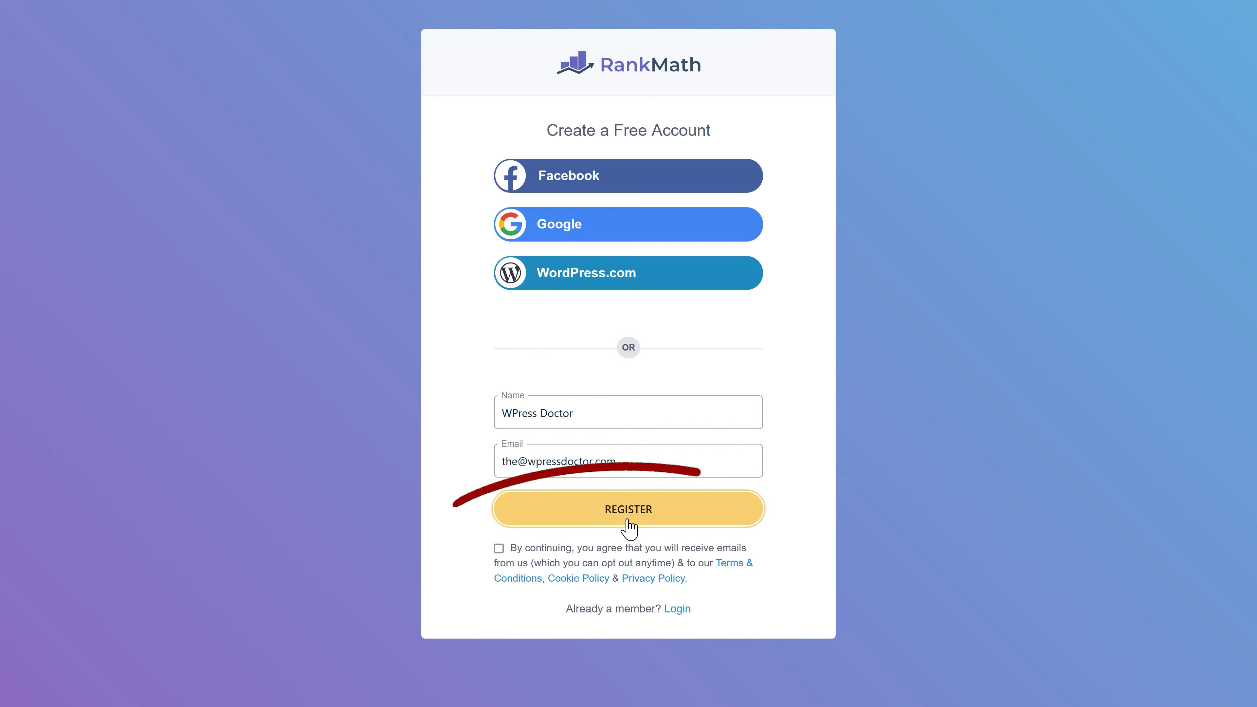
left_click(498, 548)
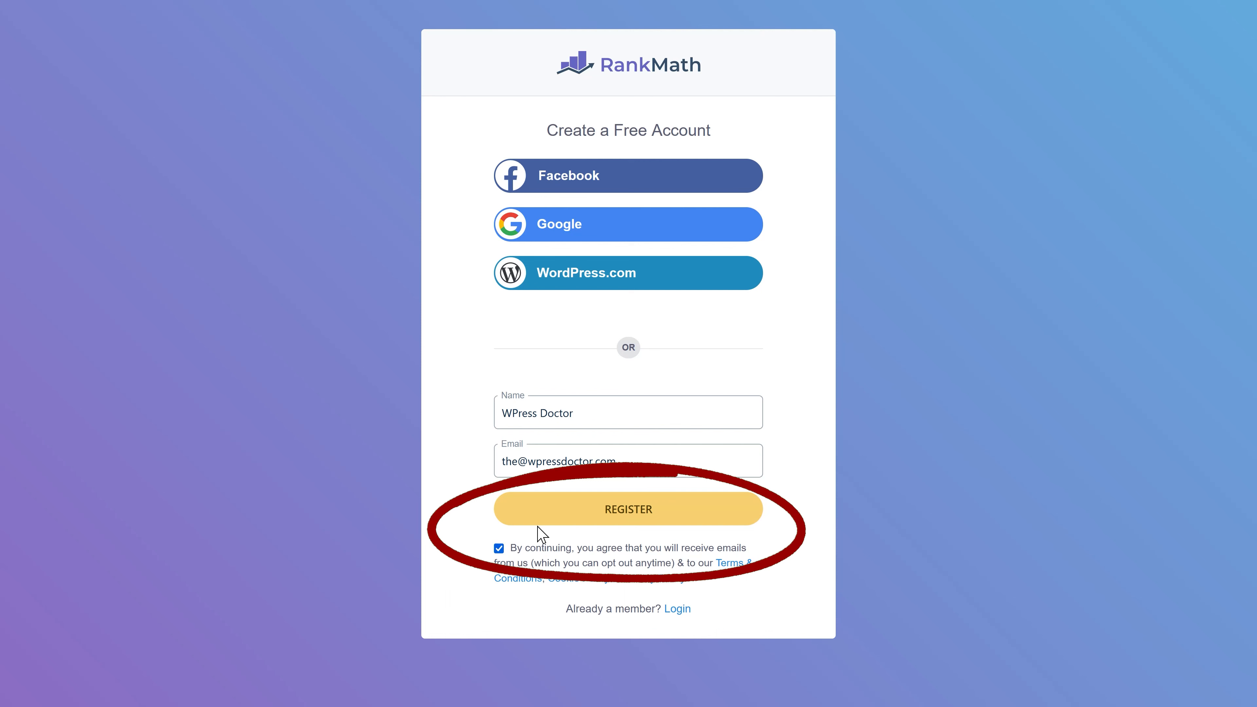
left_click(636, 515)
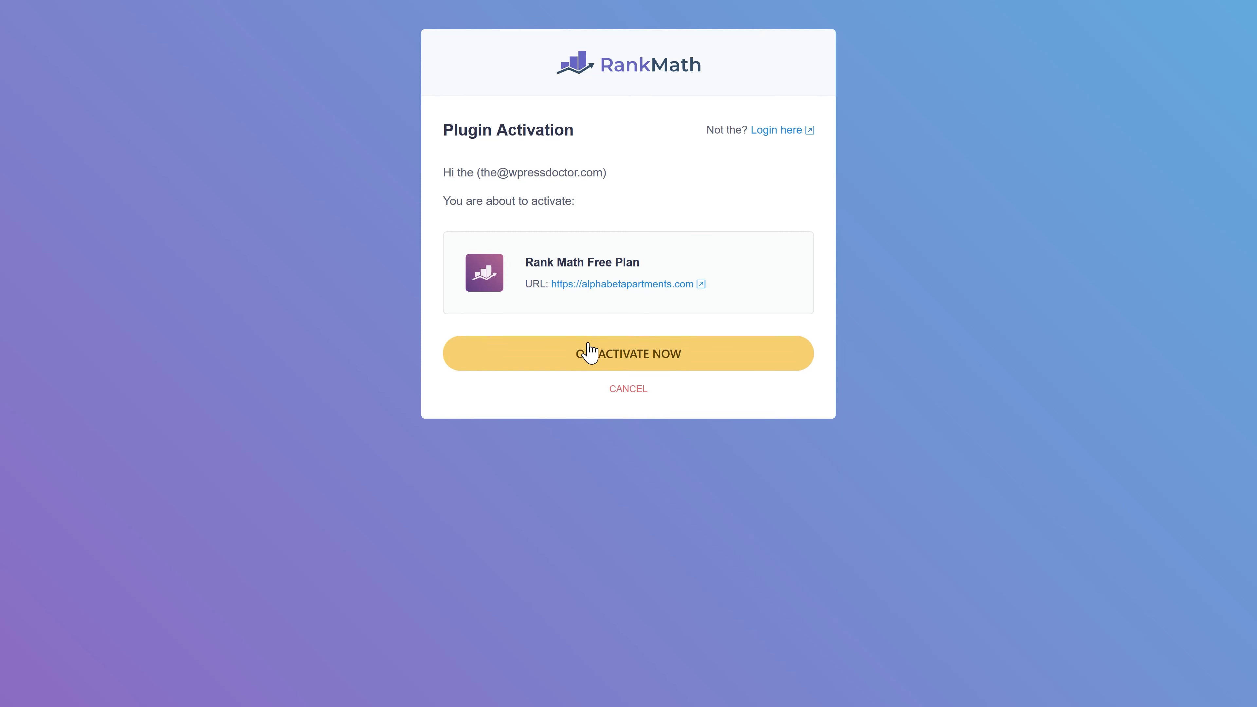
left_click(627, 366)
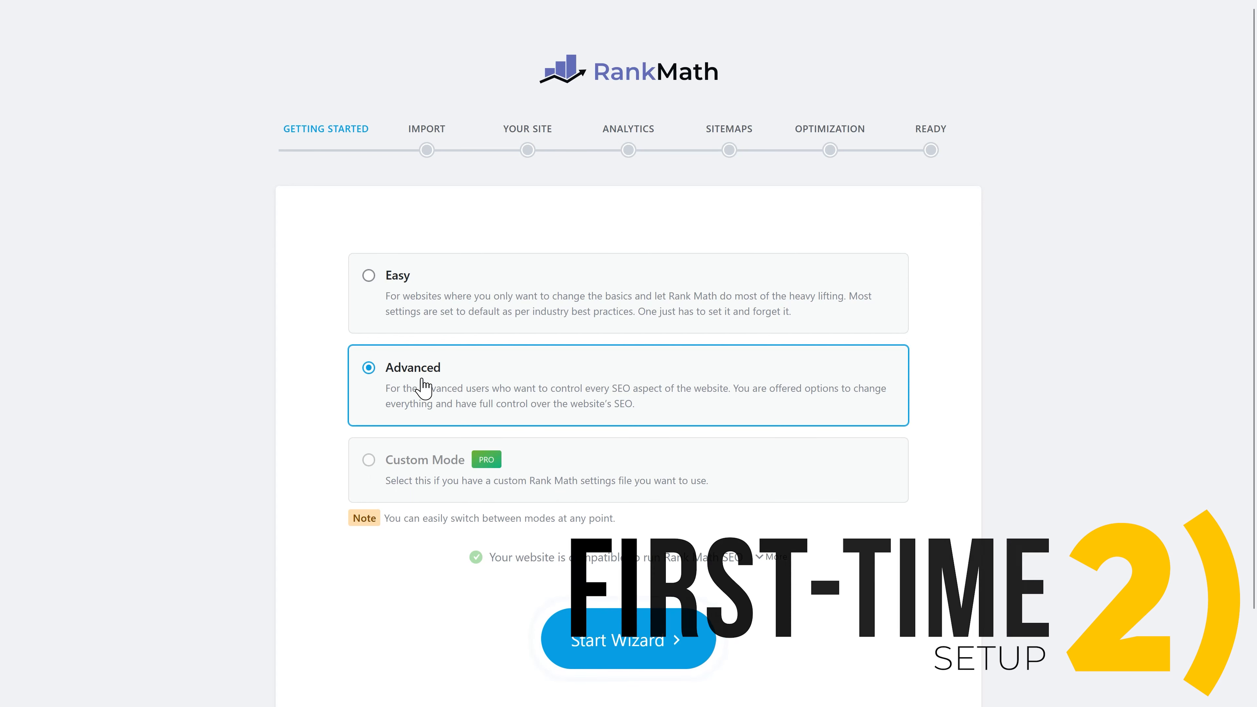
Start the setup wizard in Advanced mode and import the SEO settings from Yoast SEO.
left_click(640, 661)
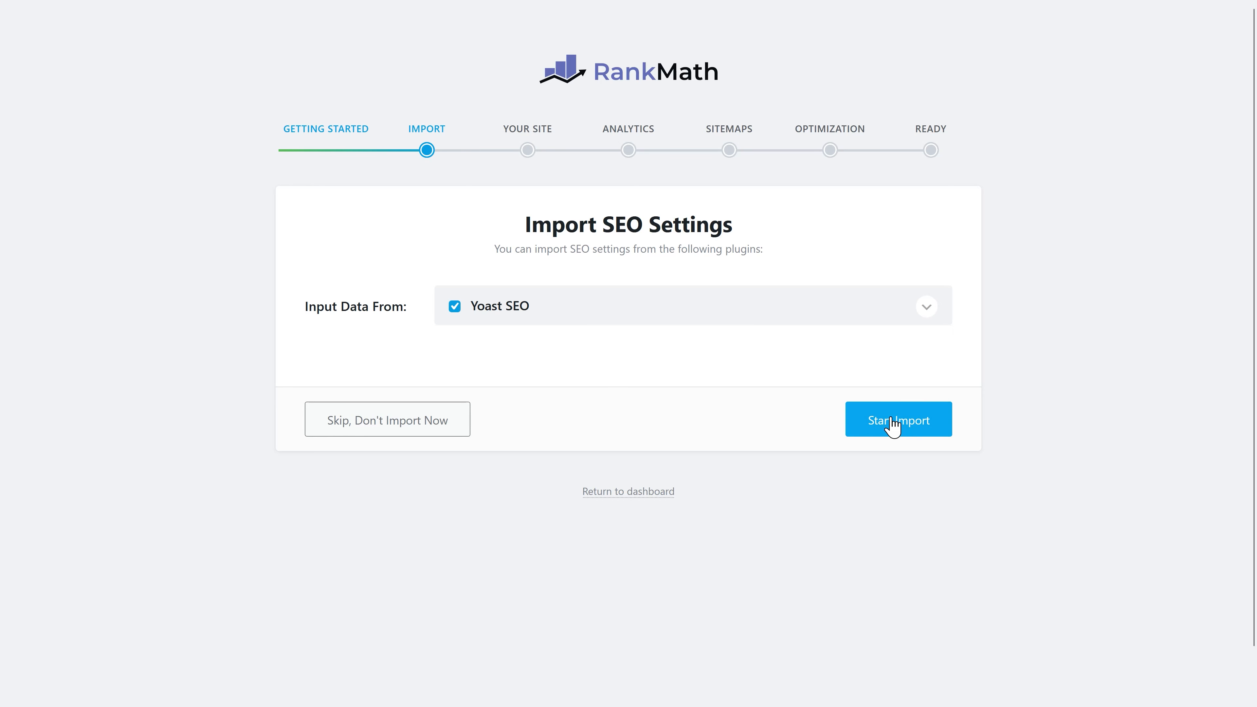
left_click(887, 429)
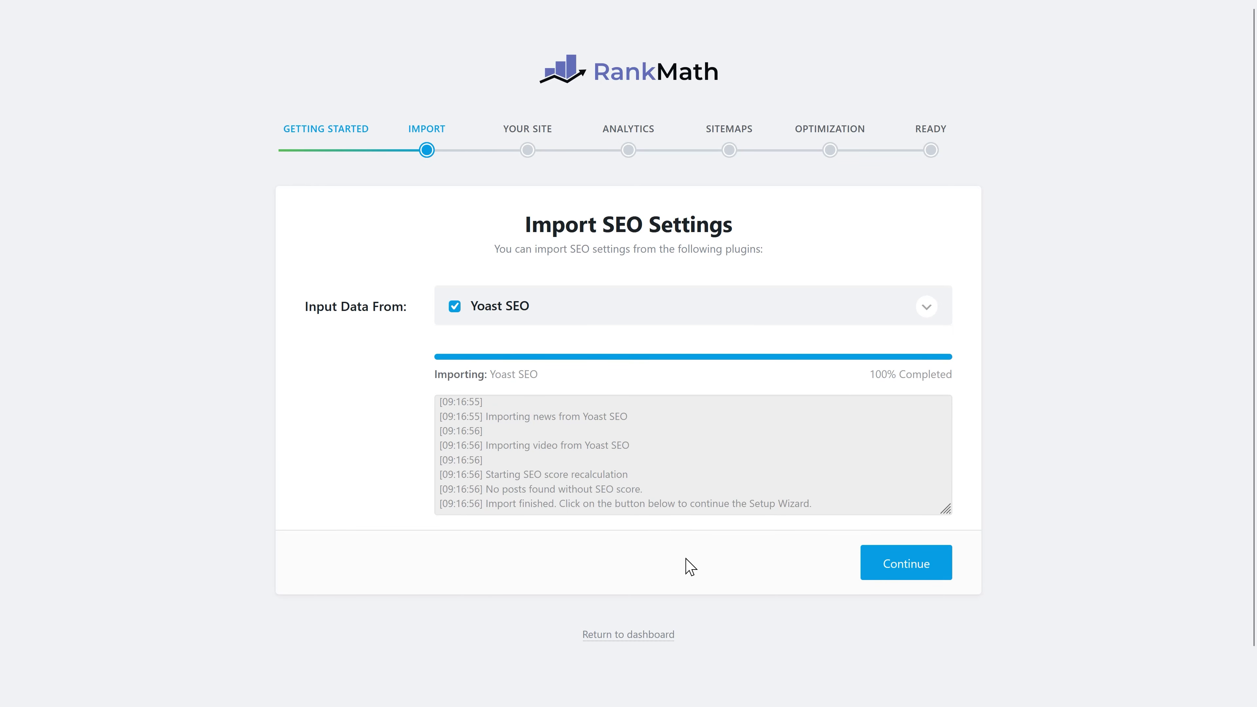
left_click(906, 563)
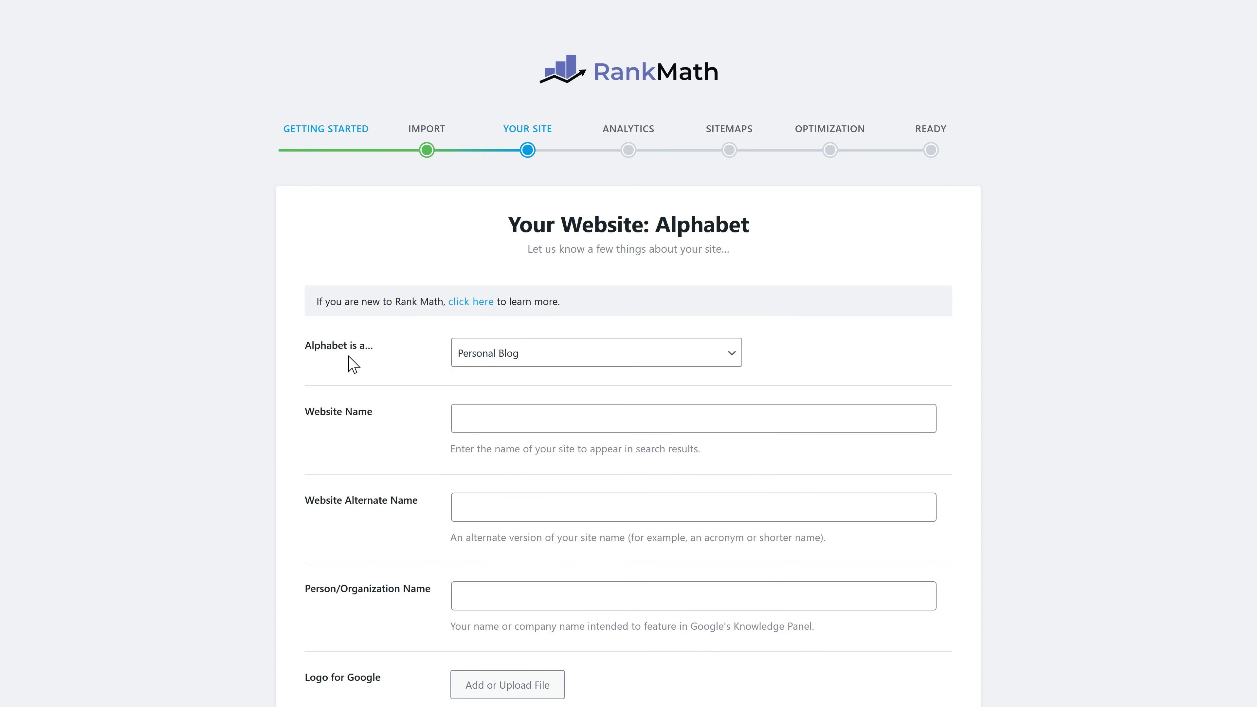
Set the site category to Small Business Site and the business type to Real Estate Agent.
left_click(508, 363)
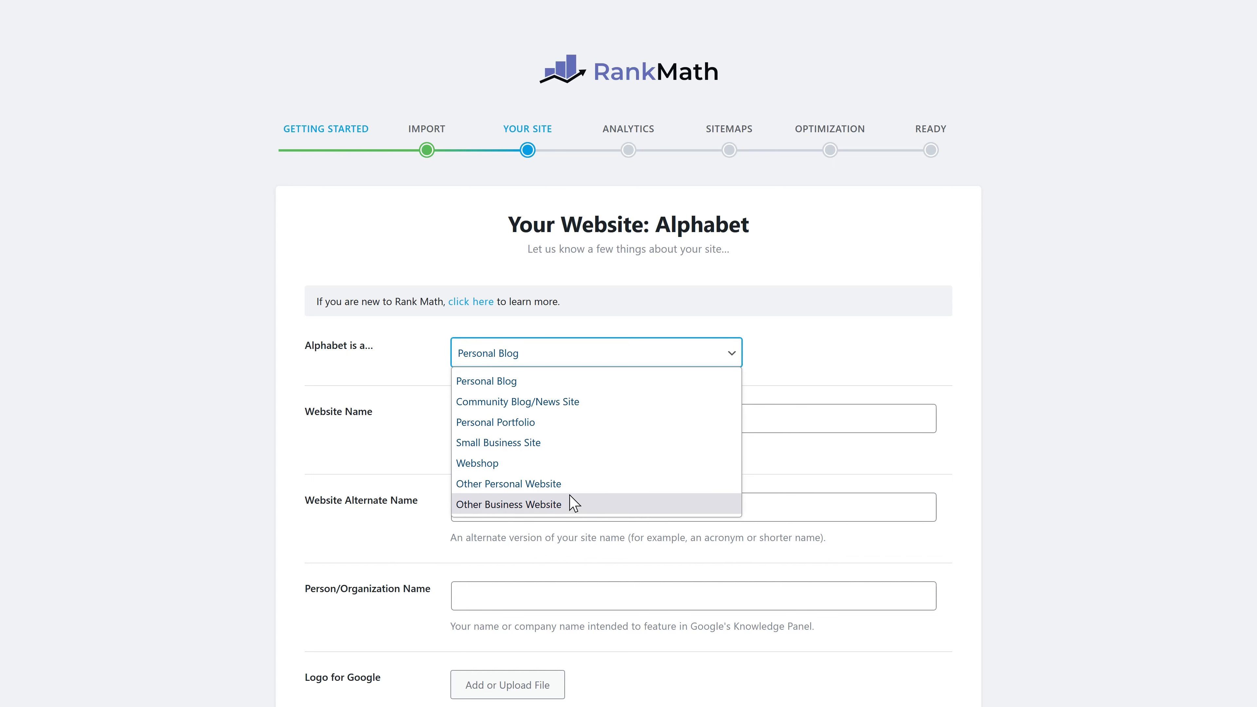
middle_click(1098, 163)
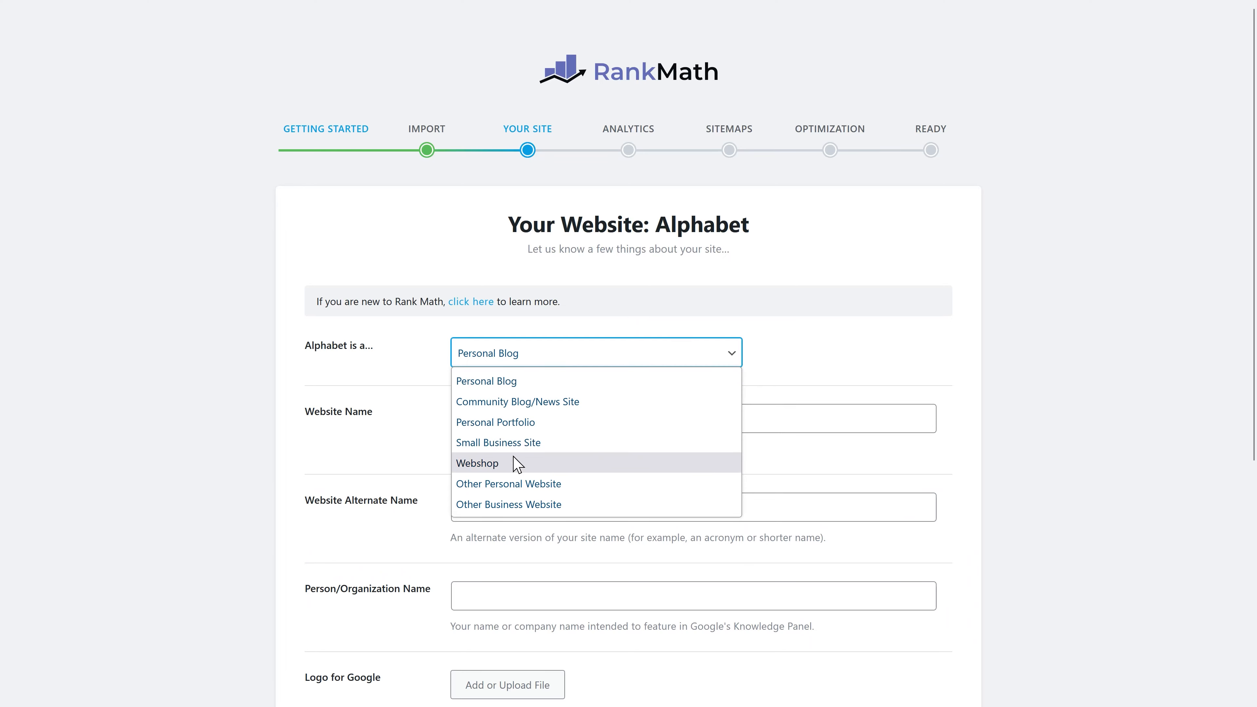
left_click(545, 442)
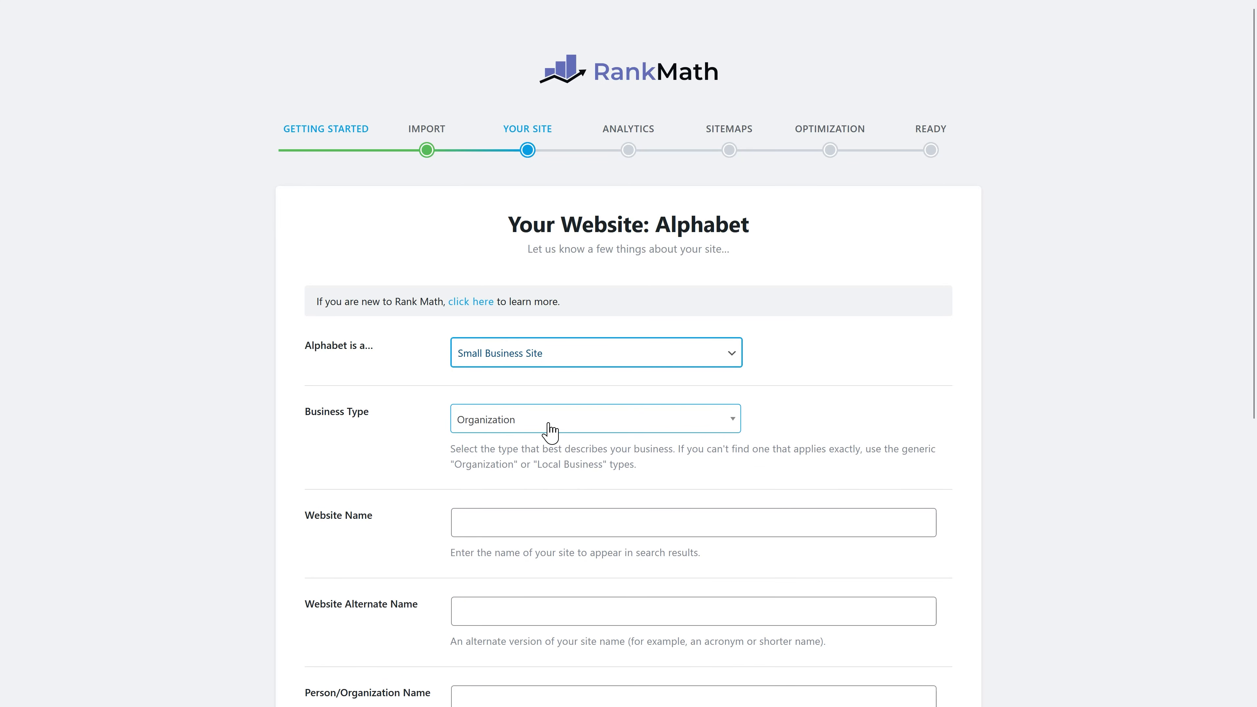
left_click(511, 428)
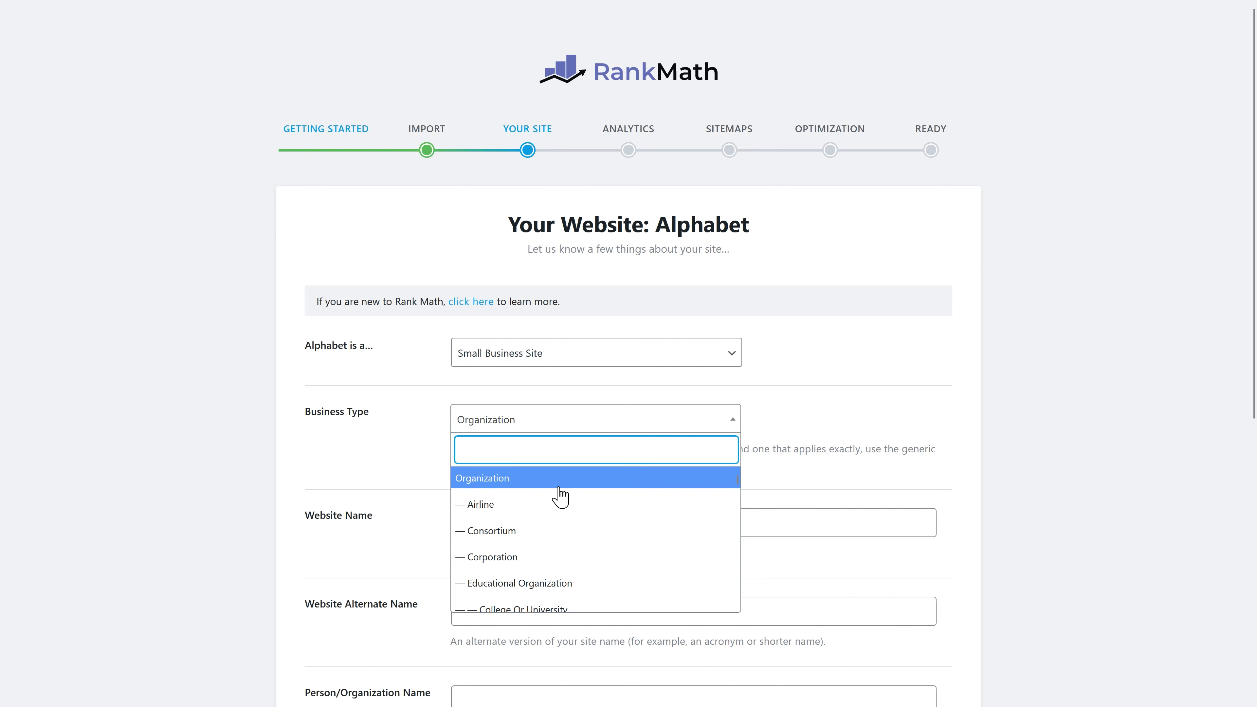
type("real")
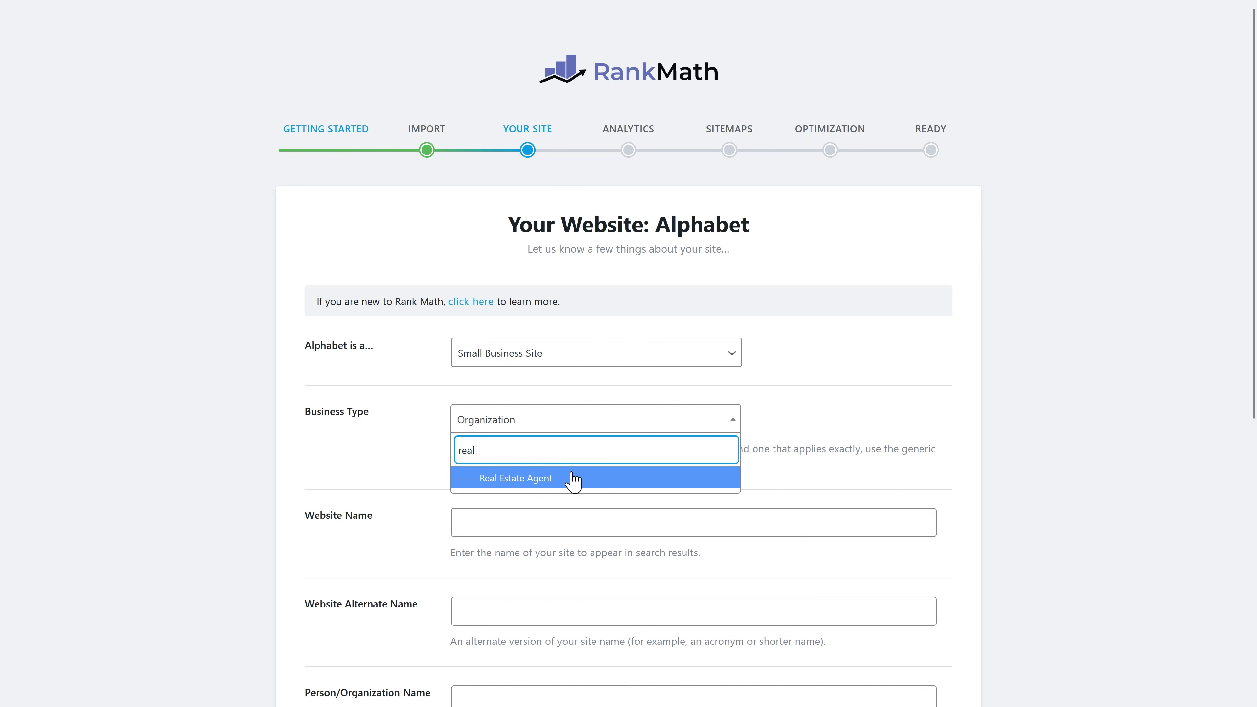
left_click(572, 477)
Enter Alphabet Apartments as the website name and organization name, leaving the alternate name empty.
left_click(564, 527)
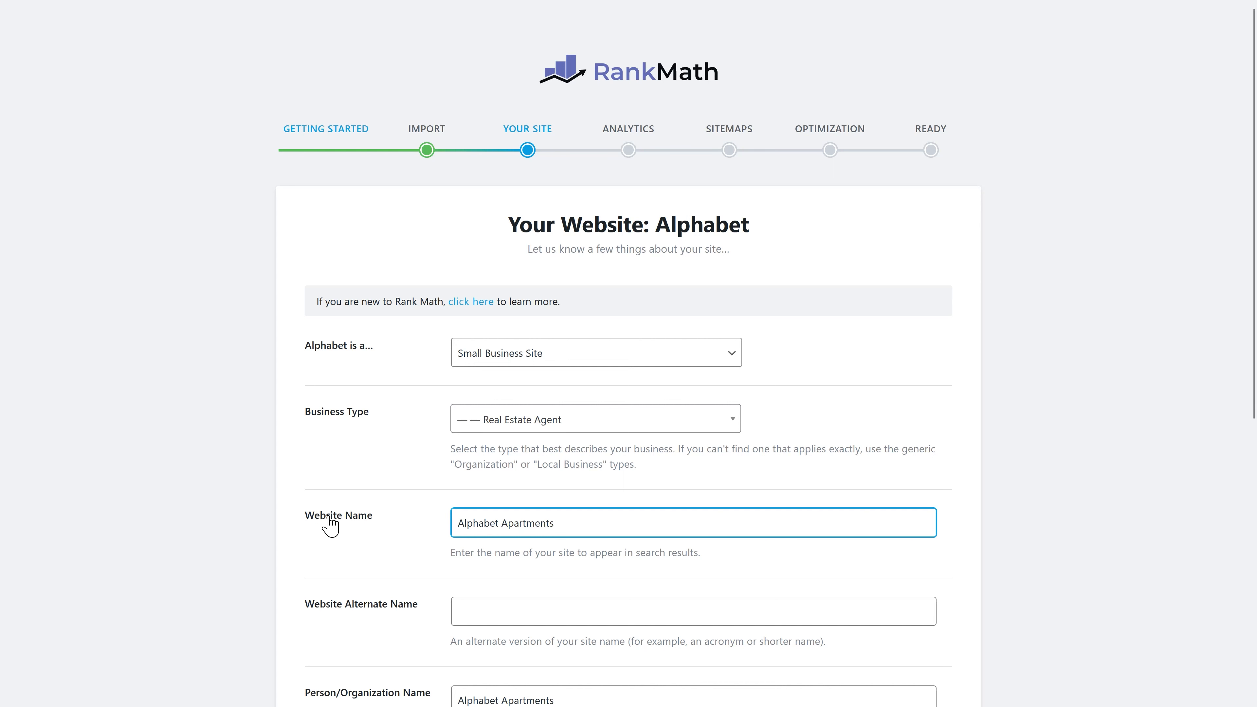
middle_click(848, 477)
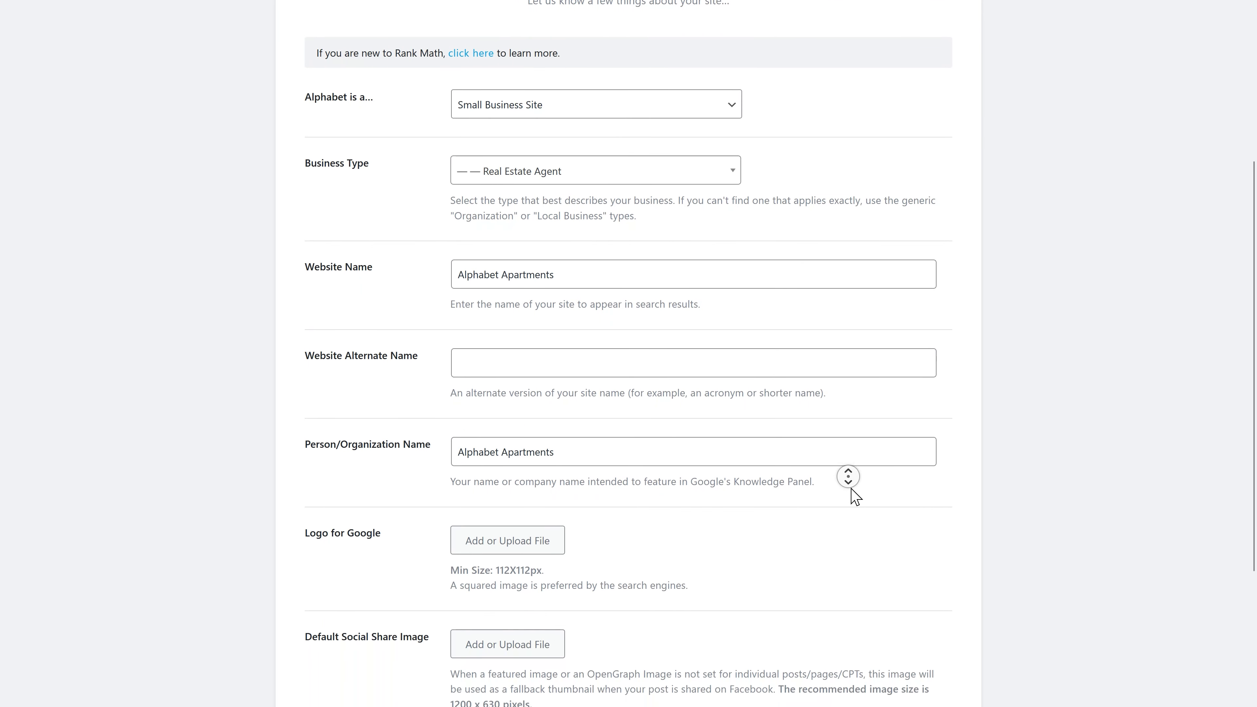
middle_click(851, 488)
left_click(544, 289)
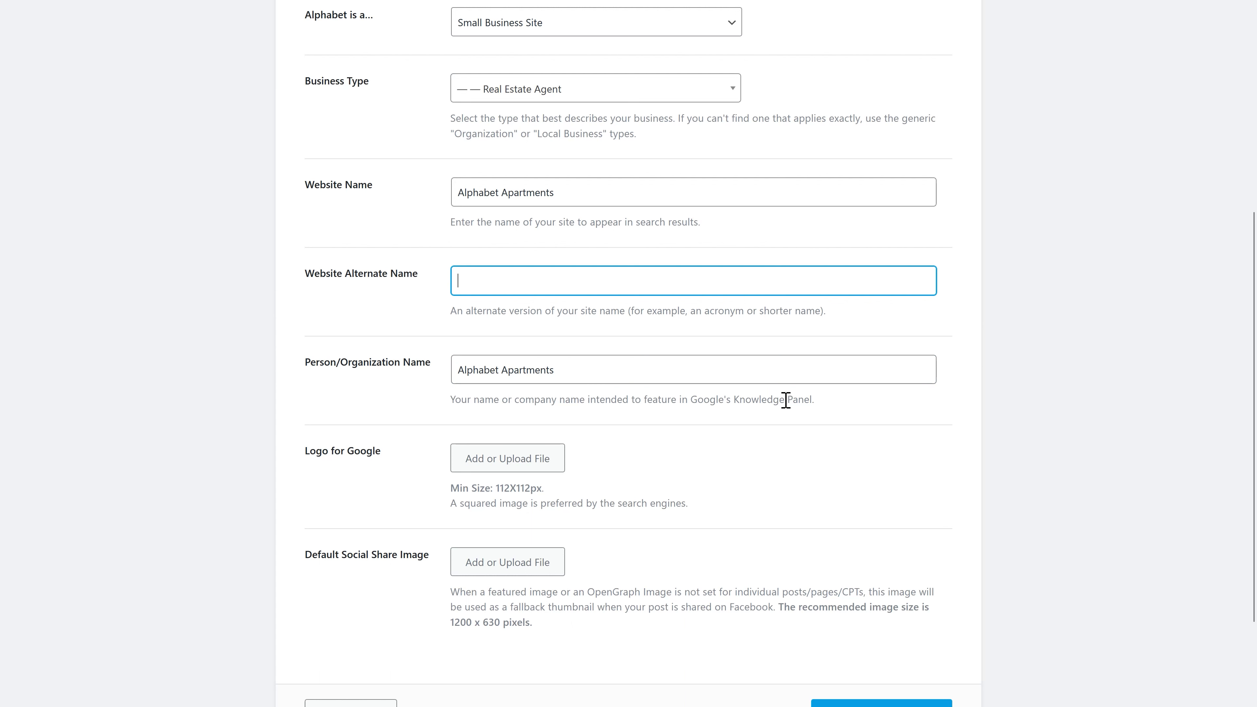
left_click_drag(579, 367, 460, 369)
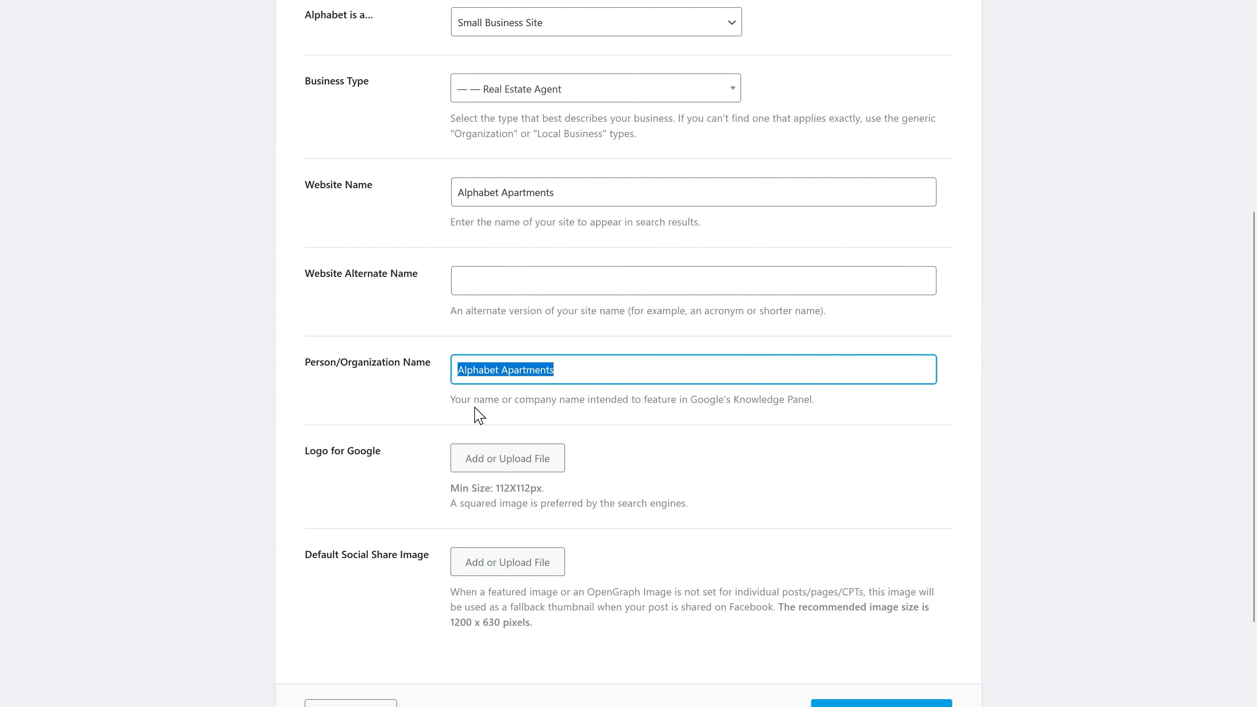
left_click(685, 421)
Start choosing the Logo for Google and search the media library for logo.
scroll(685, 419, "down", 2)
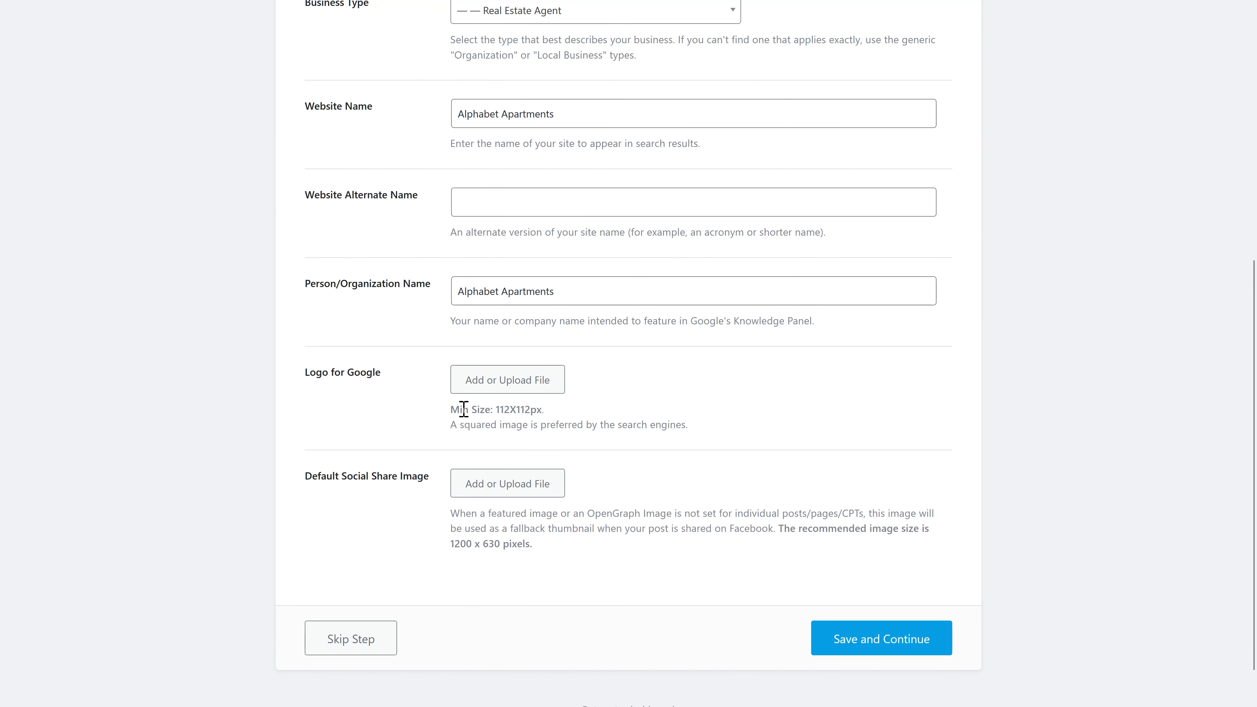
left_click(546, 416)
left_click_drag(450, 424, 539, 427)
left_click(457, 428)
left_click(588, 433)
left_click(541, 386)
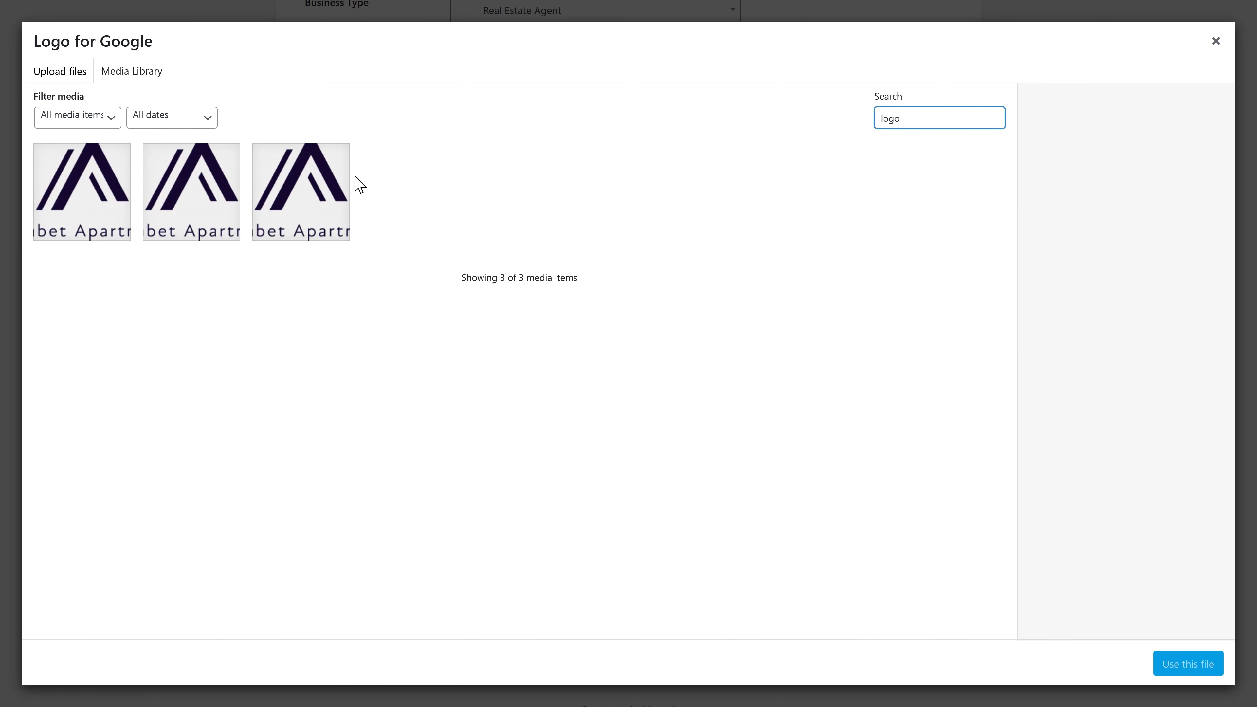
Inspect the existing logo images, then upload the square Alphabet-Apartments-Logo.jpg to the media library.
left_click(301, 193)
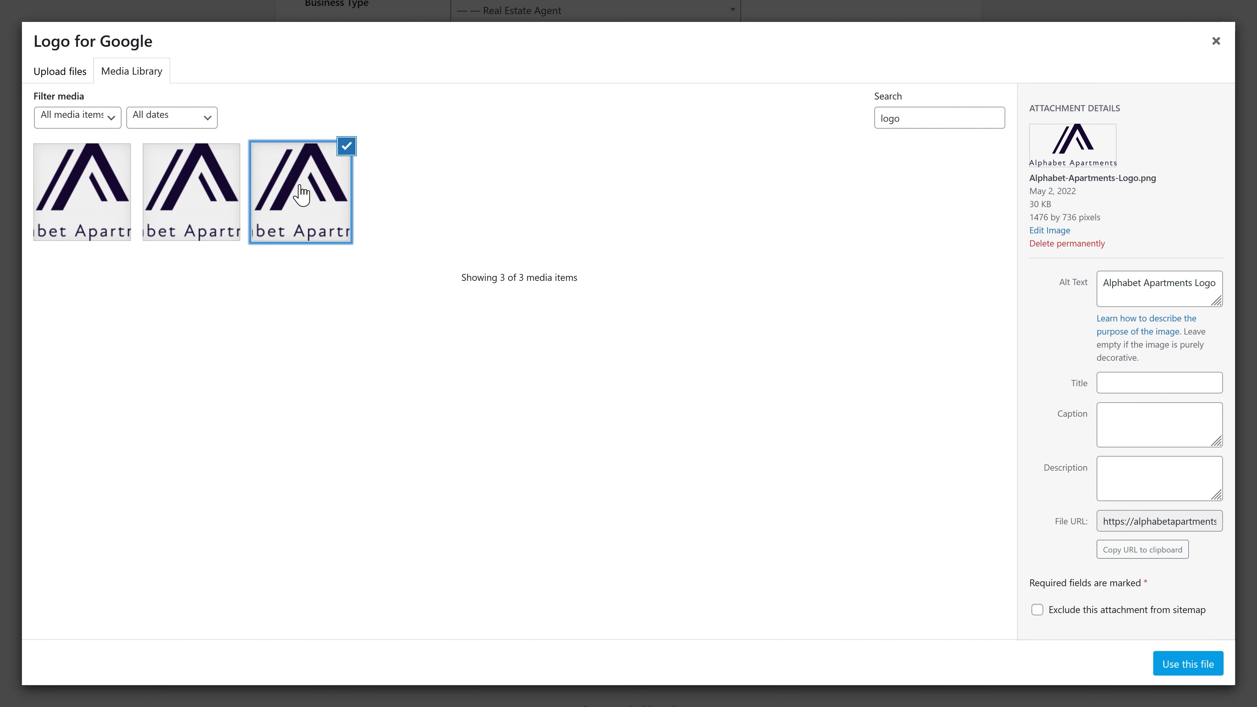
left_click(207, 197)
left_click(118, 188)
left_click(315, 201)
left_click(60, 71)
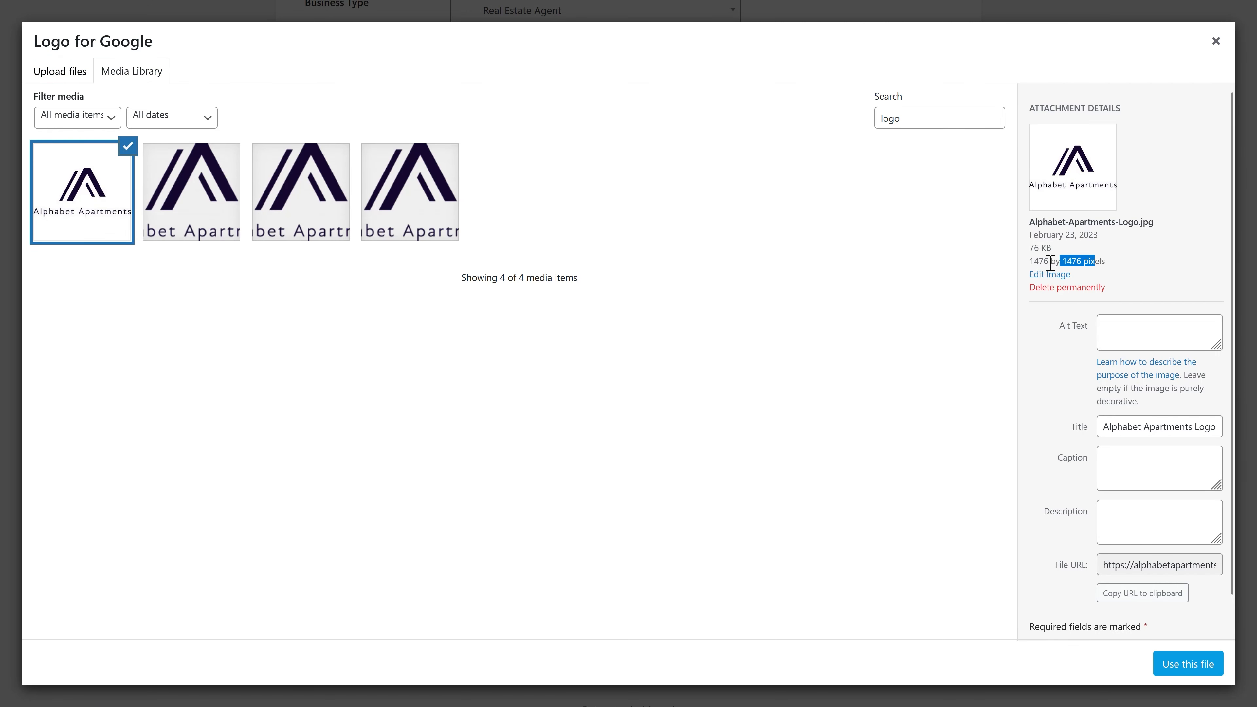
Move the title text Alphabet Apartments Logo into the image's alt text and use the file as the Logo for Google.
left_click(1091, 264)
triple_click(1171, 428)
key("ctrl+c")
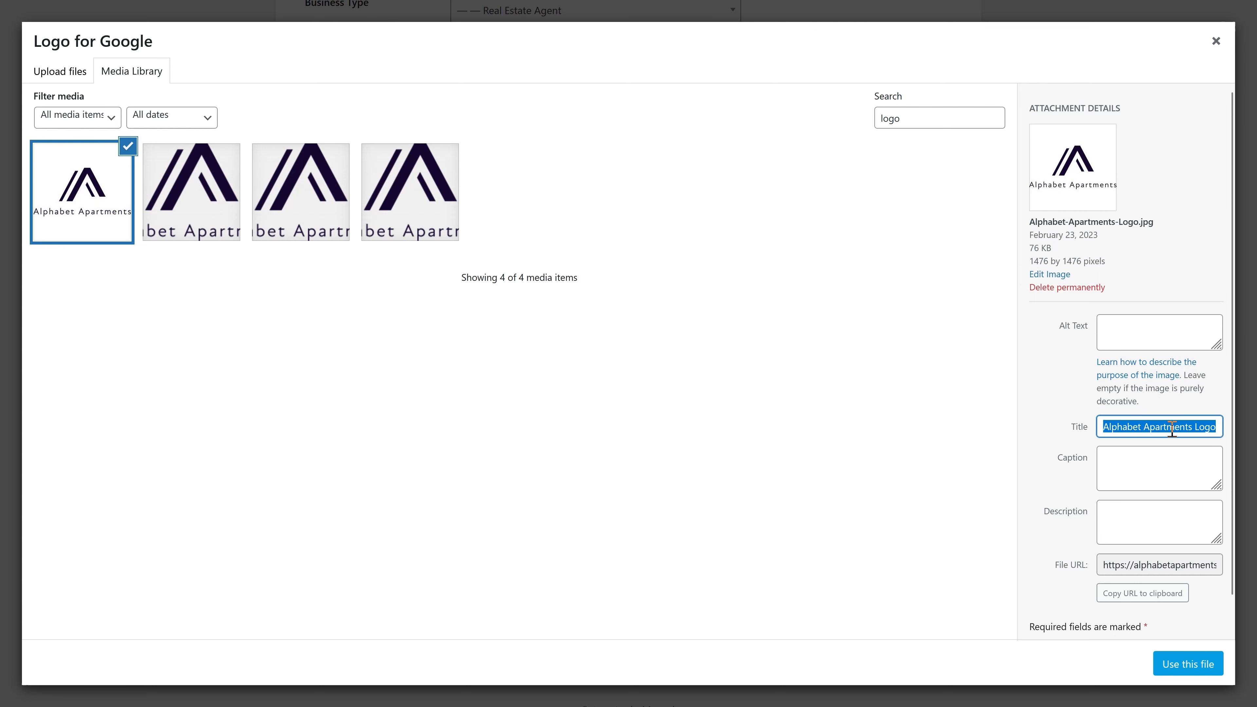
key("BackSpace")
left_click(1156, 340)
key("ctrl+v")
left_click(1195, 299)
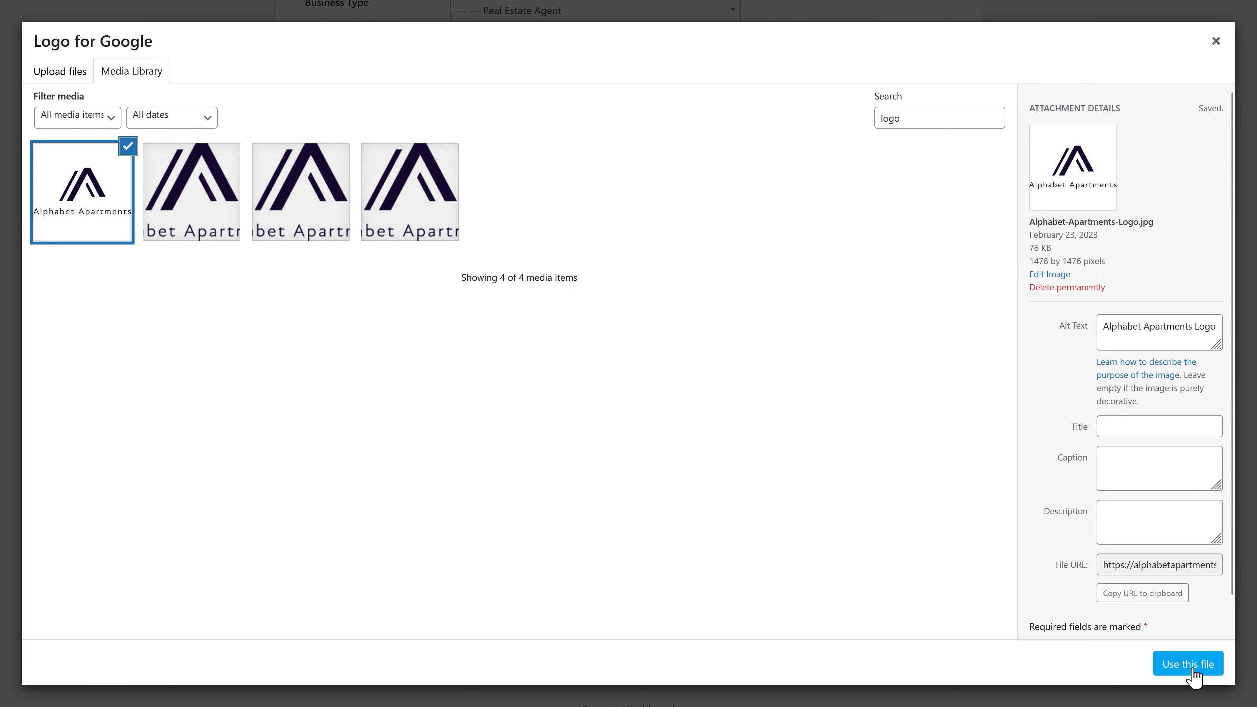
left_click(1188, 664)
middle_click(972, 391)
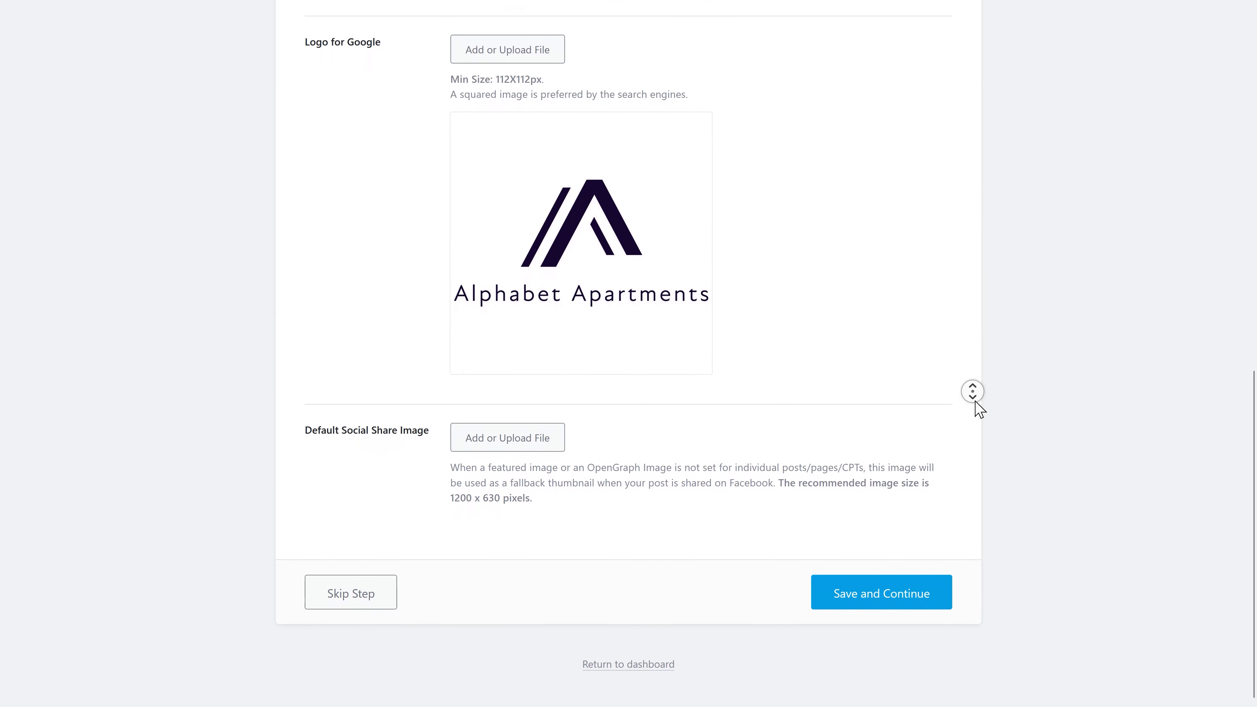
Upload Alphabet-Apartments-Netherlands.jpg, sized 1200 by 630 pixels, and use it as the Default Social Share Image.
middle_click(975, 401)
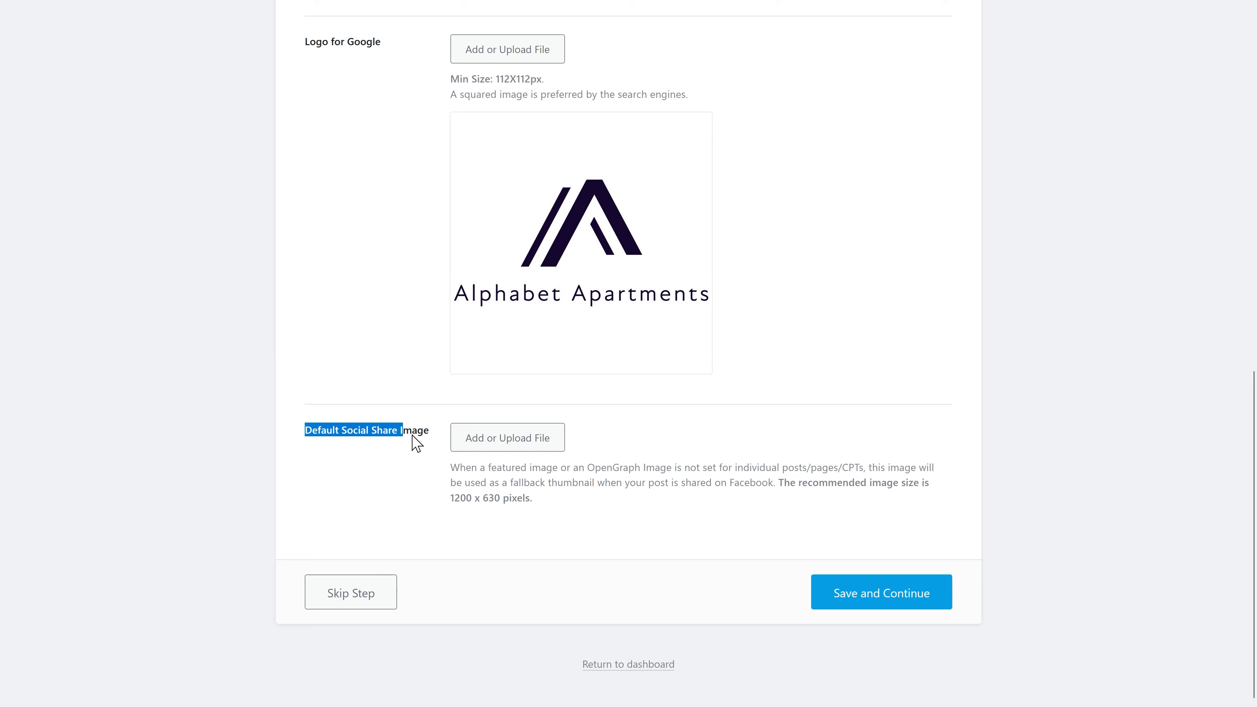
left_click_drag(412, 434, 426, 444)
left_click(416, 466)
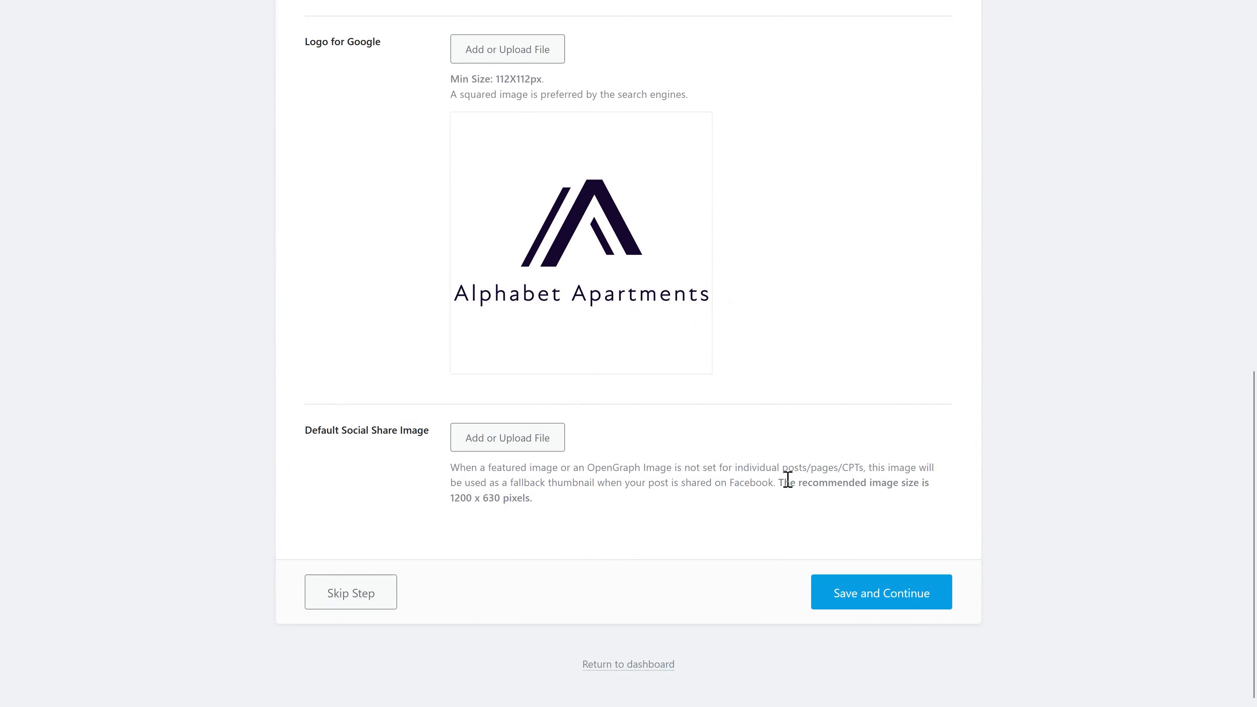
left_click_drag(778, 482, 798, 510)
left_click(620, 524)
mouse_move(447, 502)
left_mouse_down()
mouse_move(506, 500)
mouse_move(448, 510)
left_mouse_up()
left_click(497, 500)
left_click(513, 446)
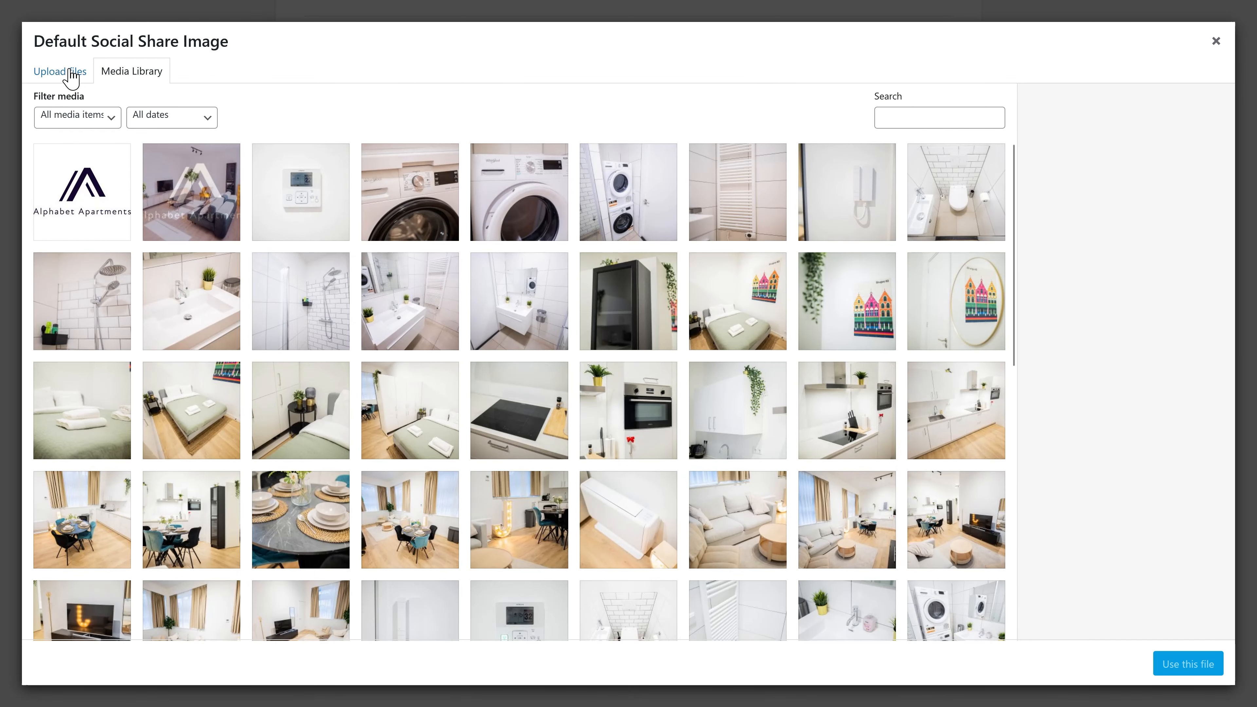
left_click(58, 72)
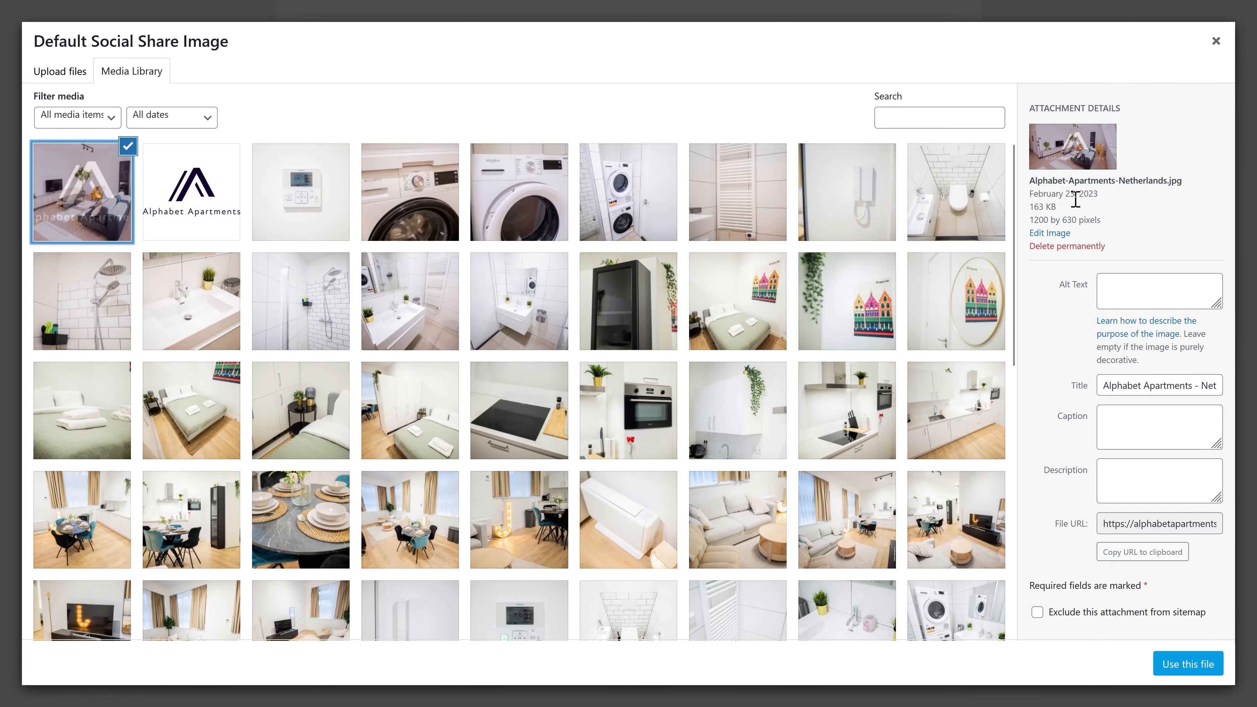
left_click(1195, 676)
scroll(844, 475, "down", 3)
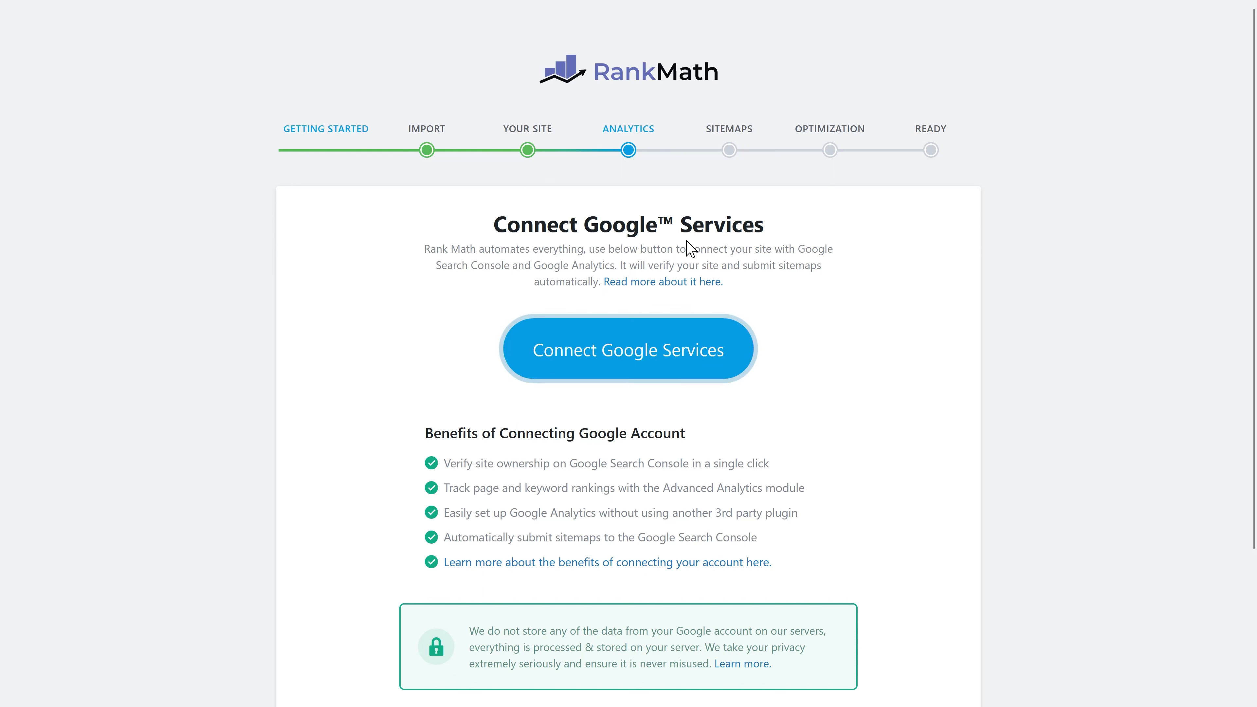
Review the Connect Google Services description, then start the connection and choose the existing Google account.
left_click_drag(730, 250, 839, 253)
left_click_drag(432, 271, 532, 270)
left_click(539, 266)
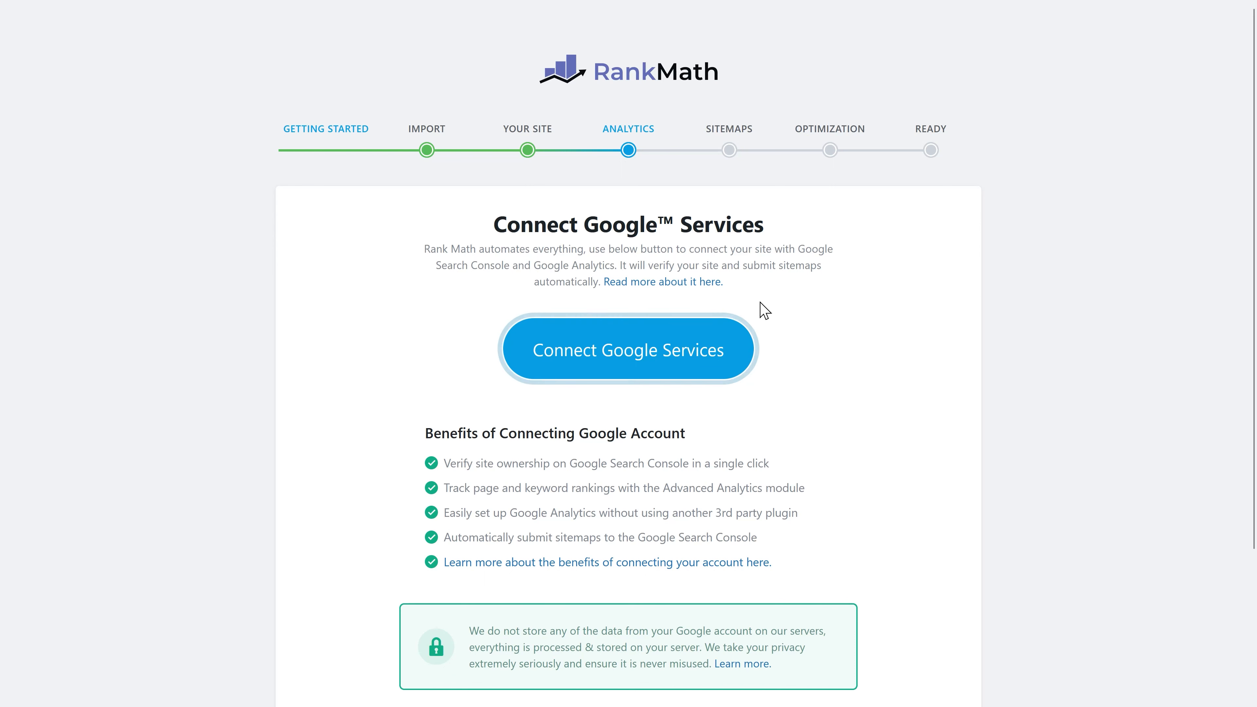
left_click_drag(748, 267, 832, 278)
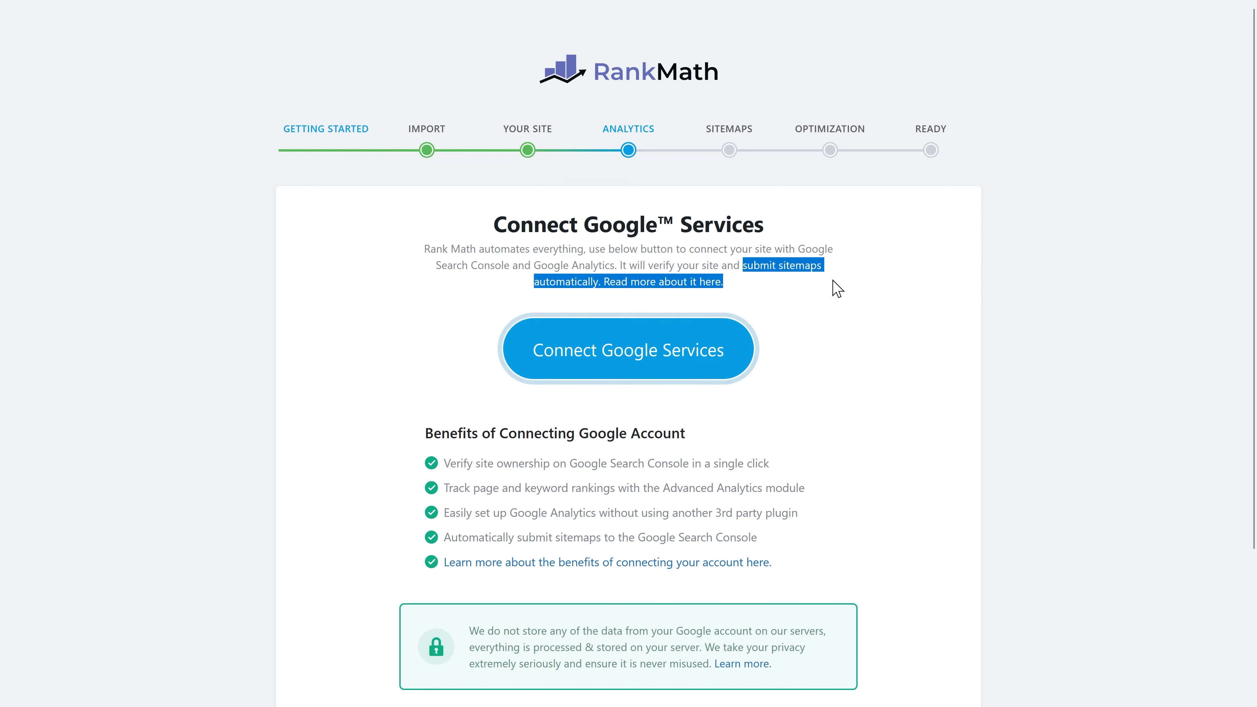
left_click(588, 274)
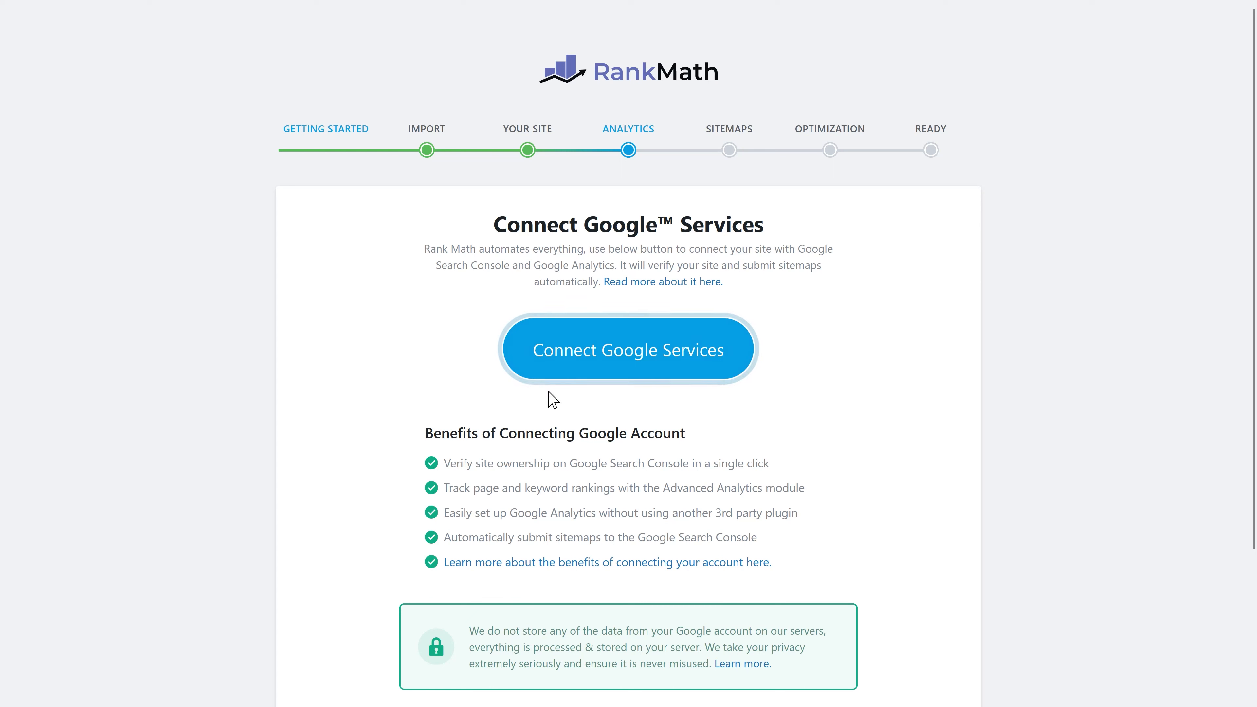
left_click(636, 363)
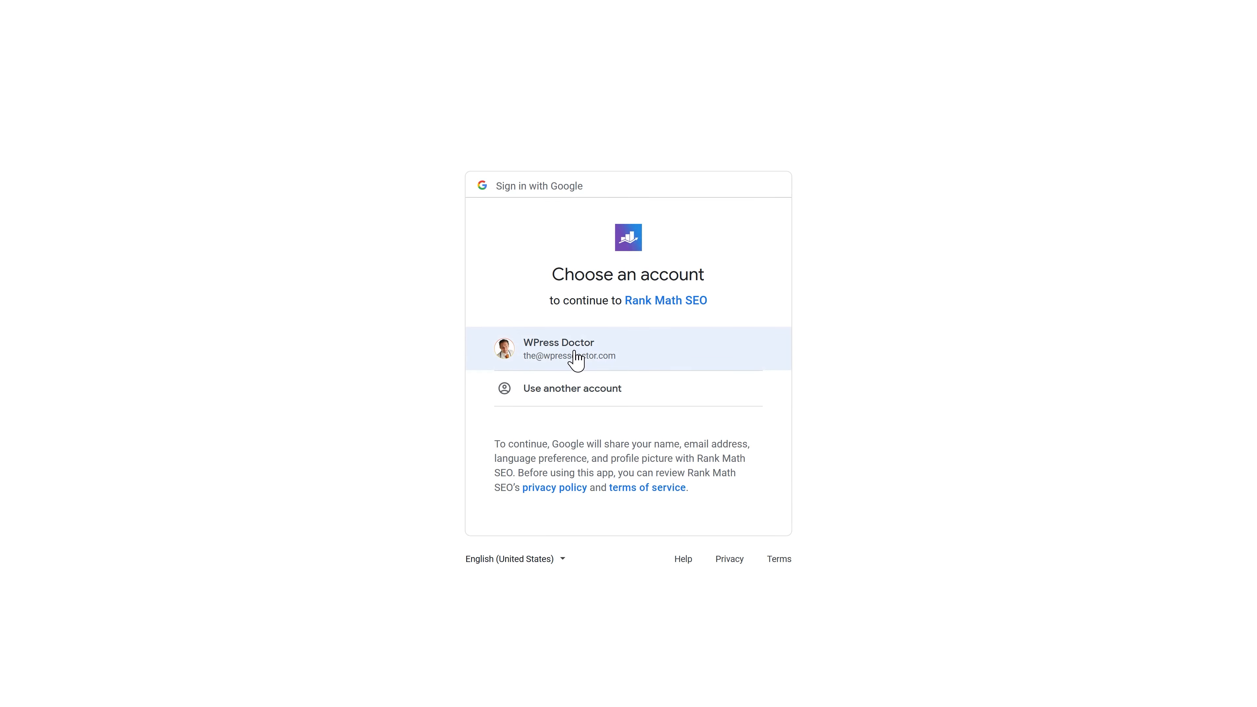
left_click(584, 361)
Grant Rank Math SEO all four optional permissions for Google Analytics, Search Console and site management, and continue.
left_click(753, 415)
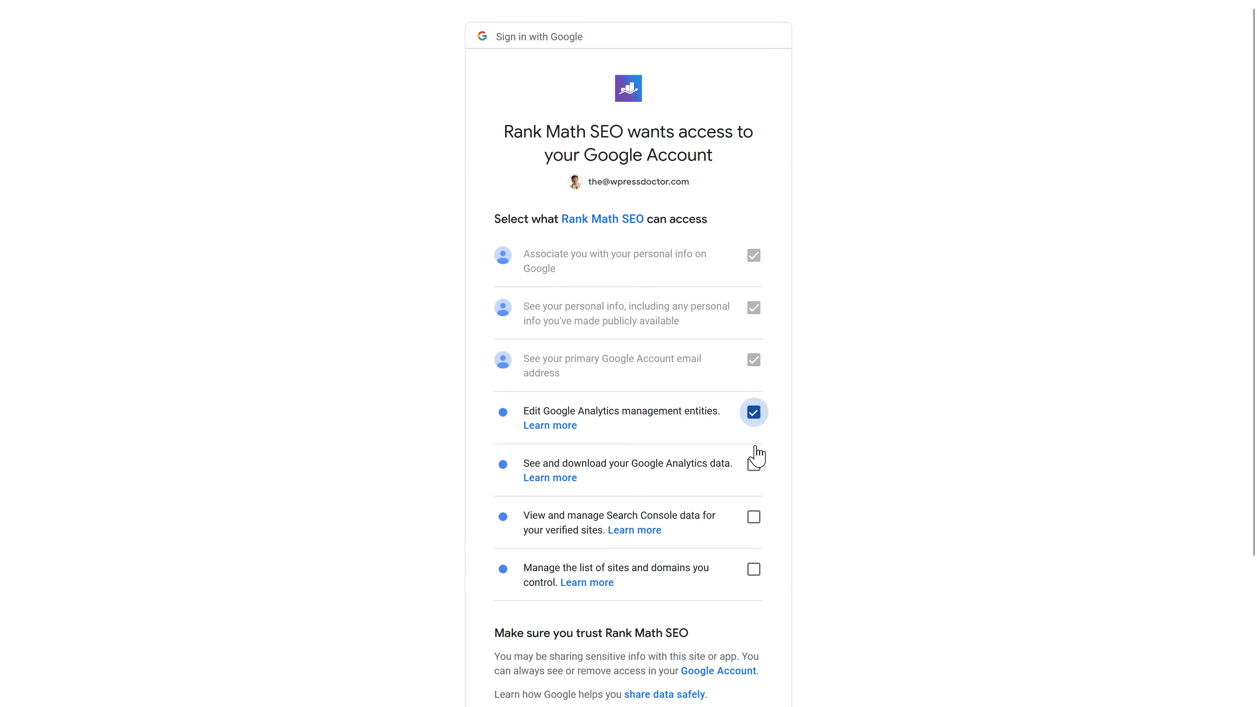
left_click(754, 466)
left_click(754, 517)
left_click(754, 569)
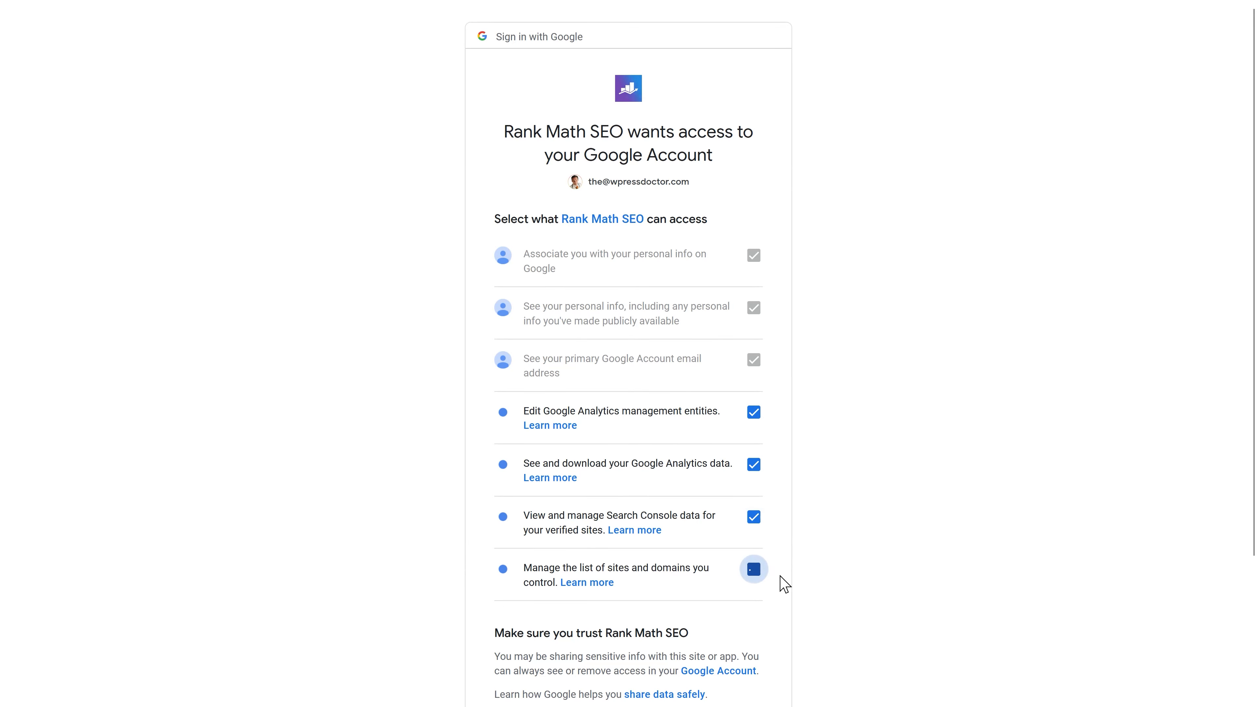
scroll(850, 492, "down", 3)
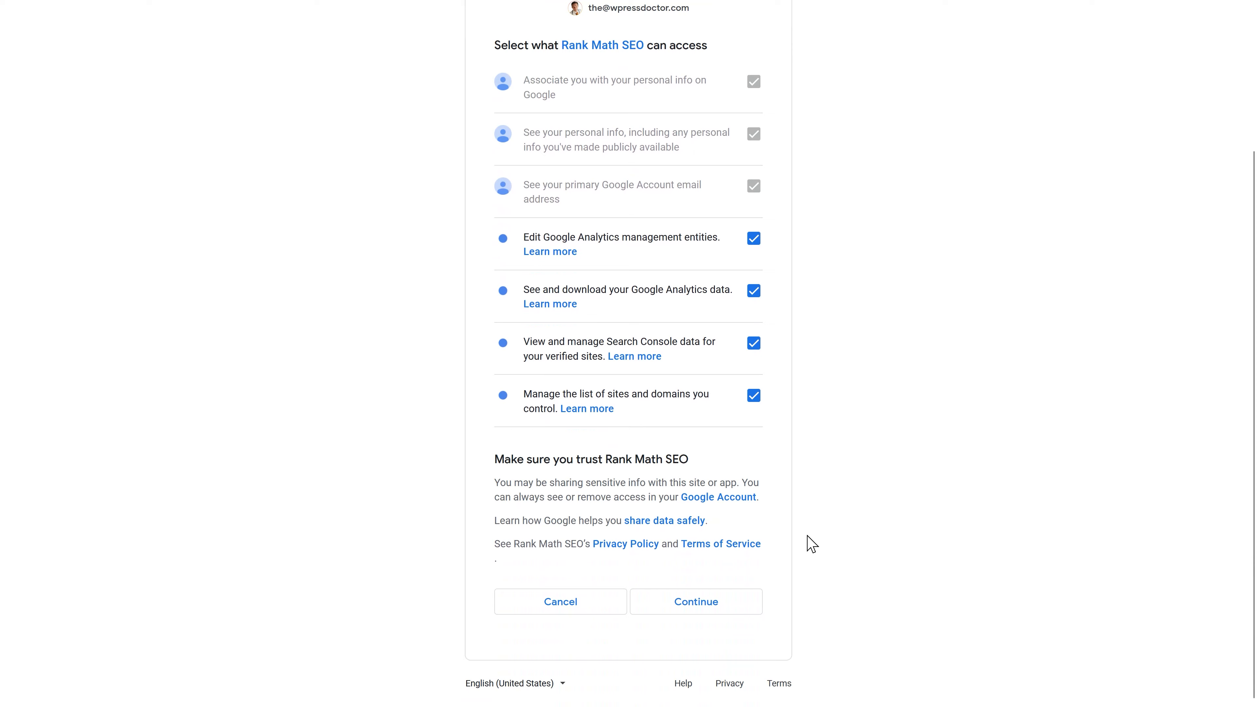
left_click(702, 610)
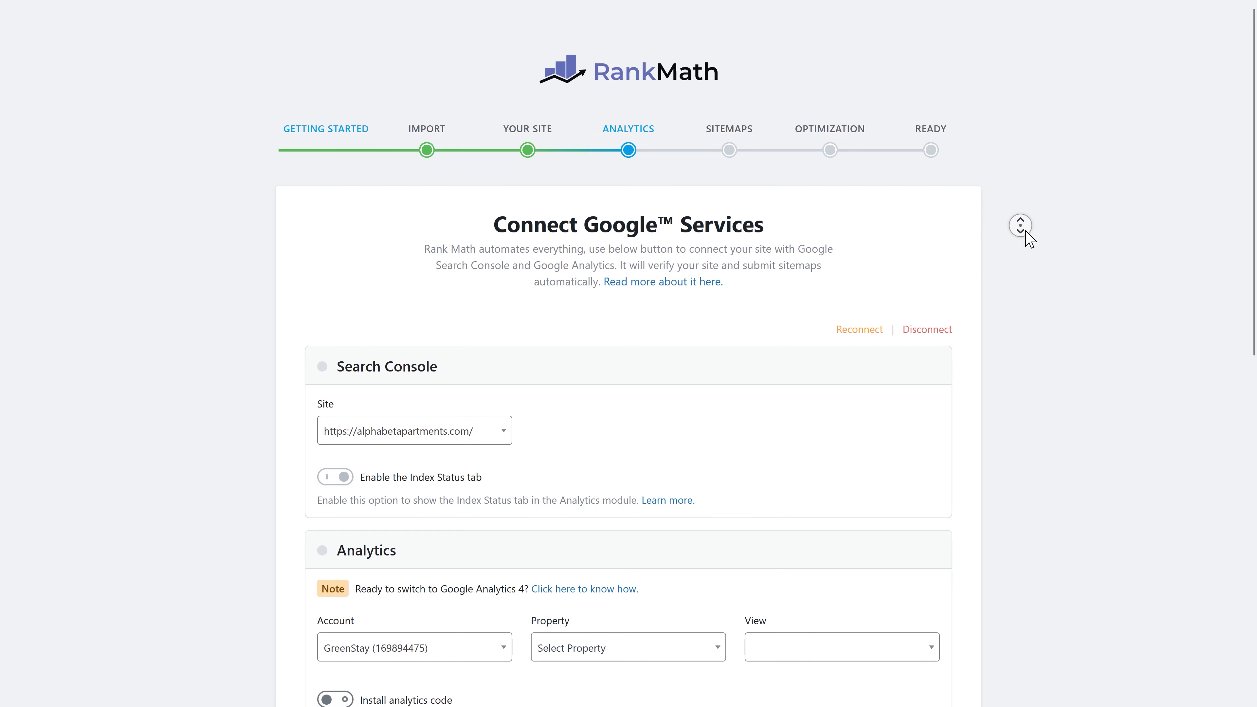
scroll(1026, 238, "down", 1)
left_click(416, 383)
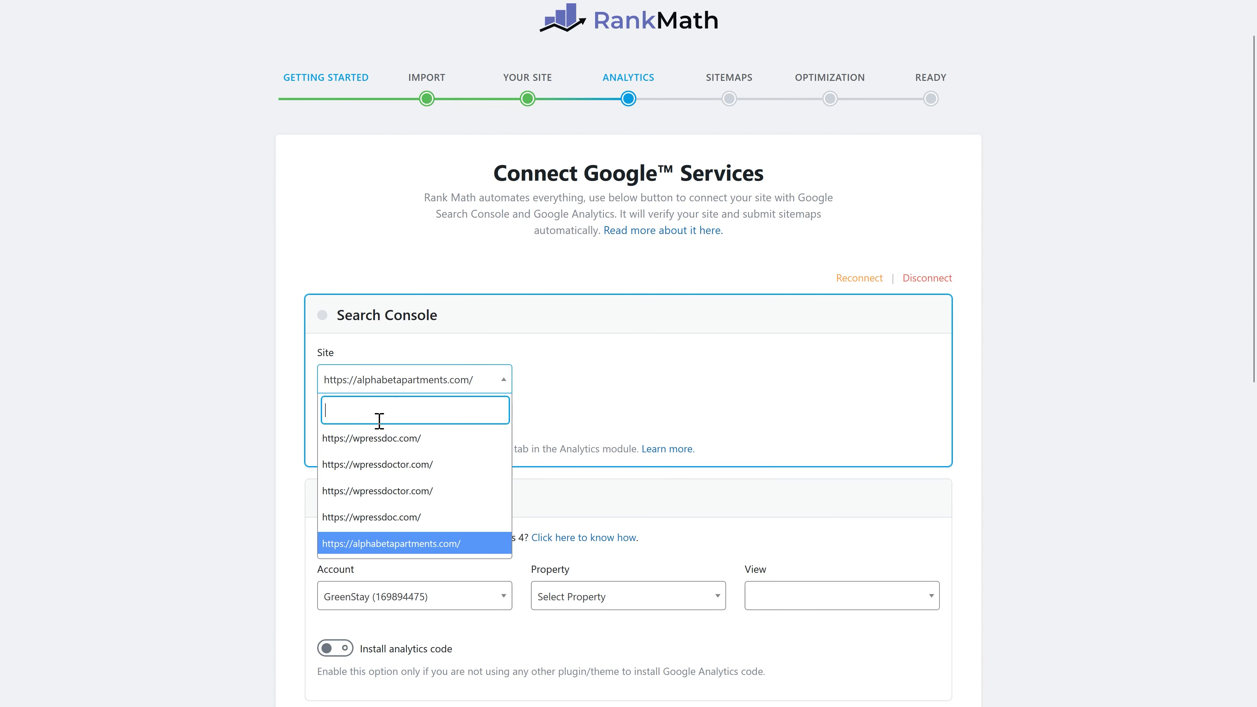
left_click(389, 544)
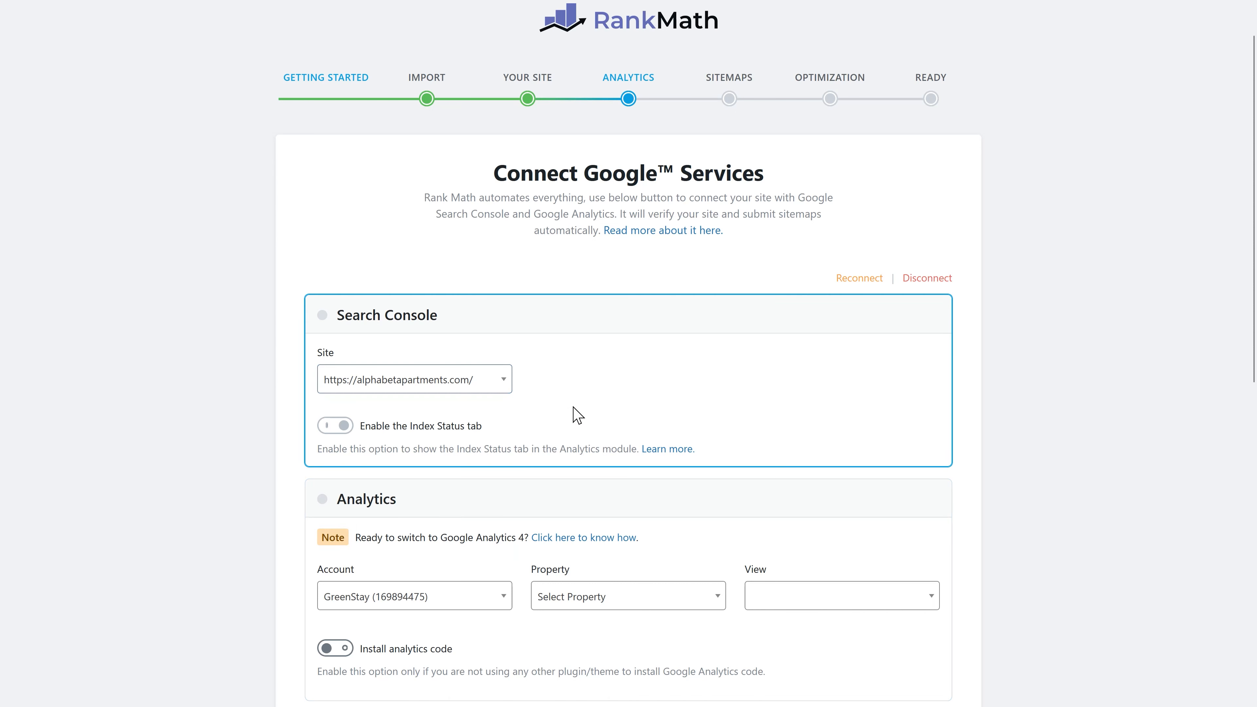
Create a new GA4 property under the GreenStay account for Analytics and confirm its creation.
scroll(561, 425, "down", 5)
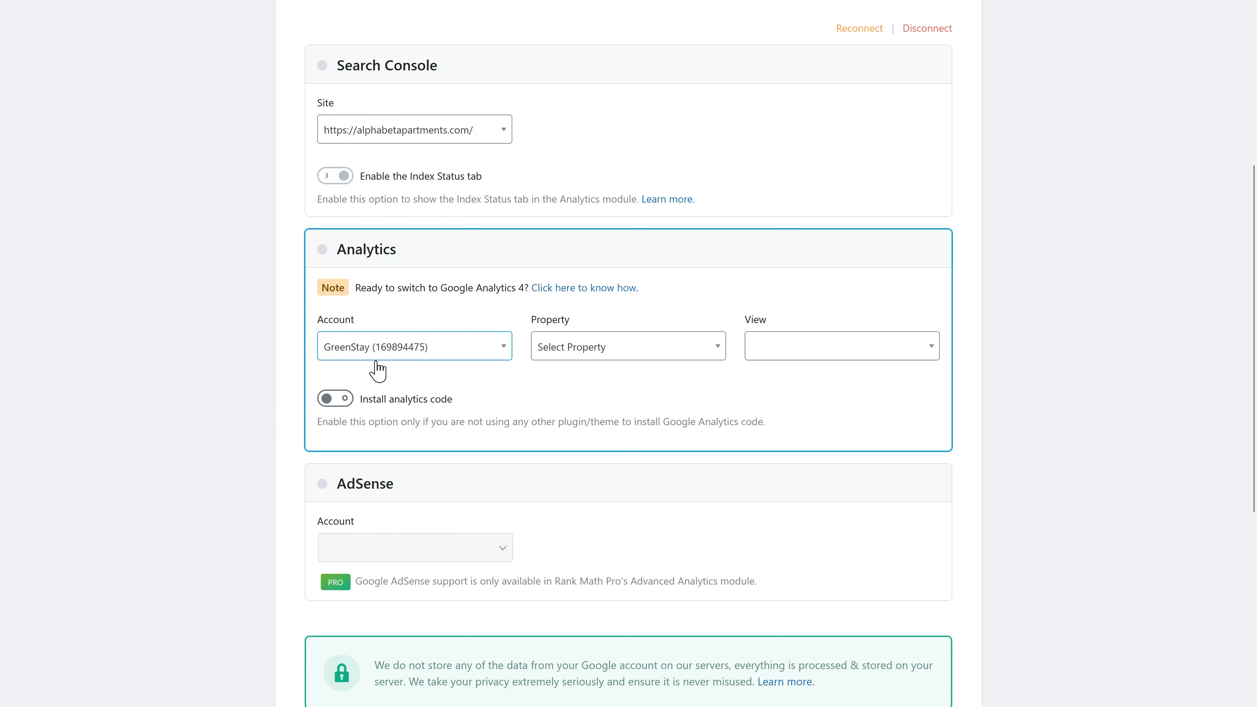
left_click(619, 353)
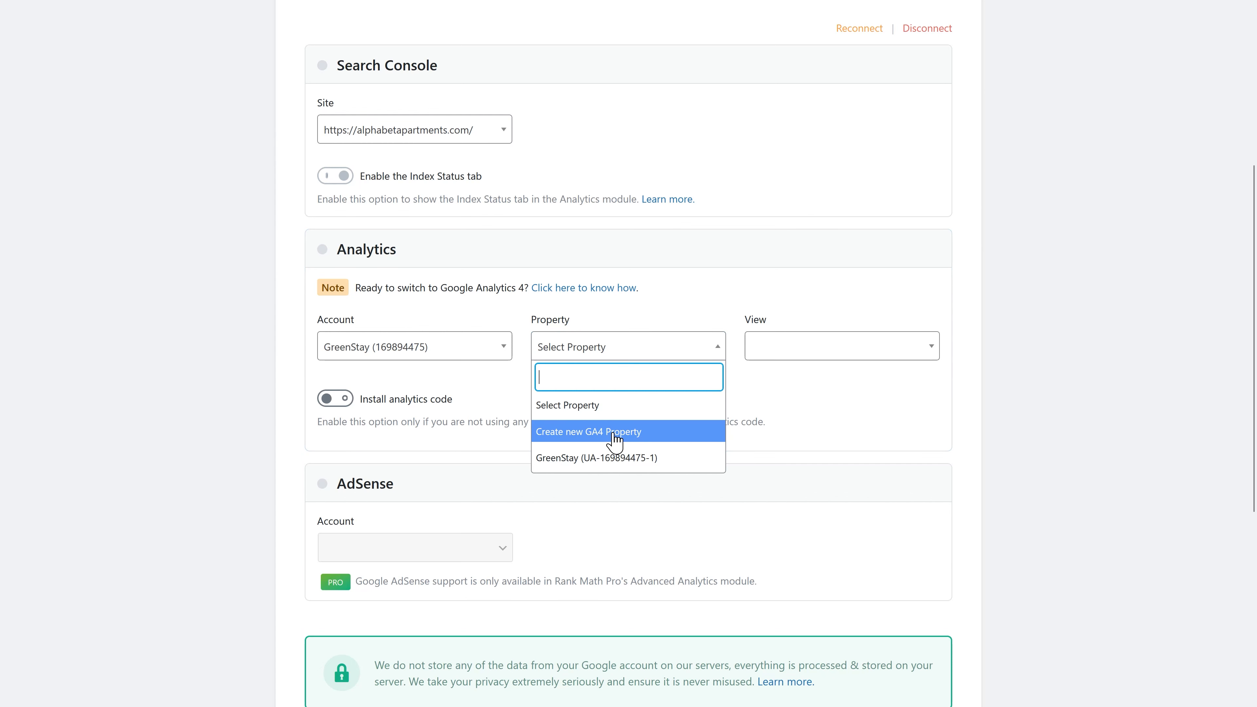
left_click(626, 436)
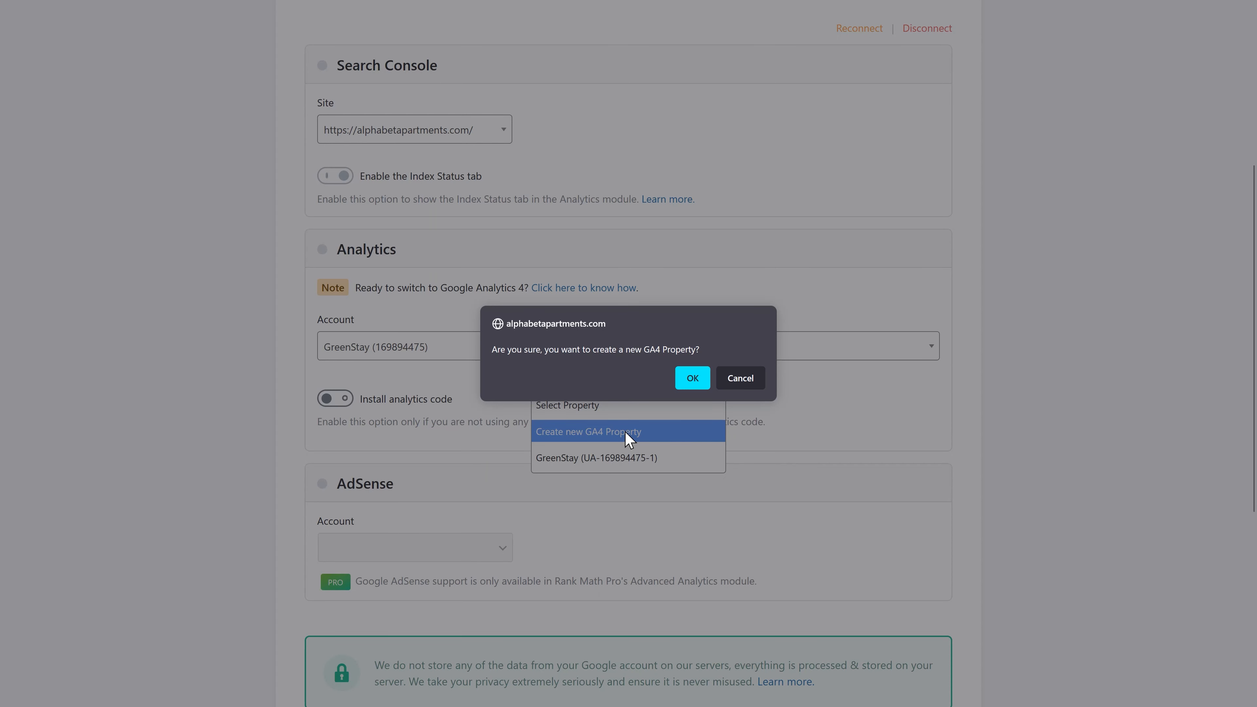
left_click(698, 381)
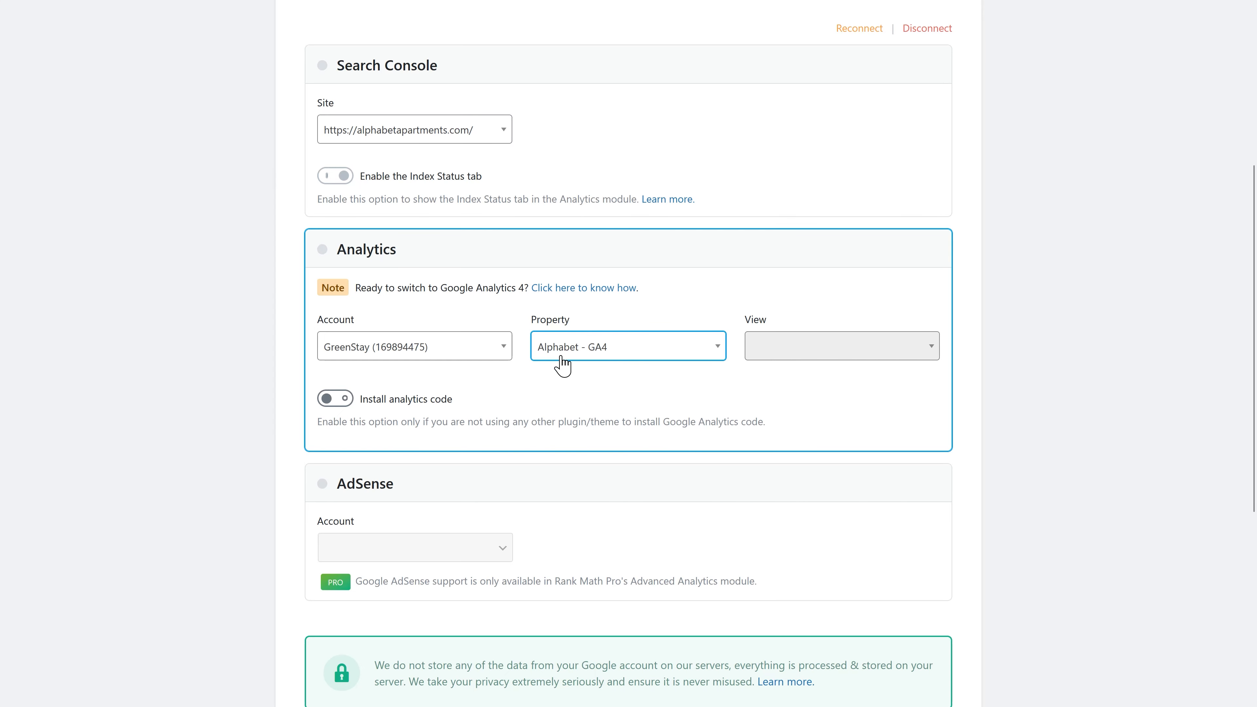
Choose Website as the Analytics data stream and enable Install analytics code.
left_click(773, 342)
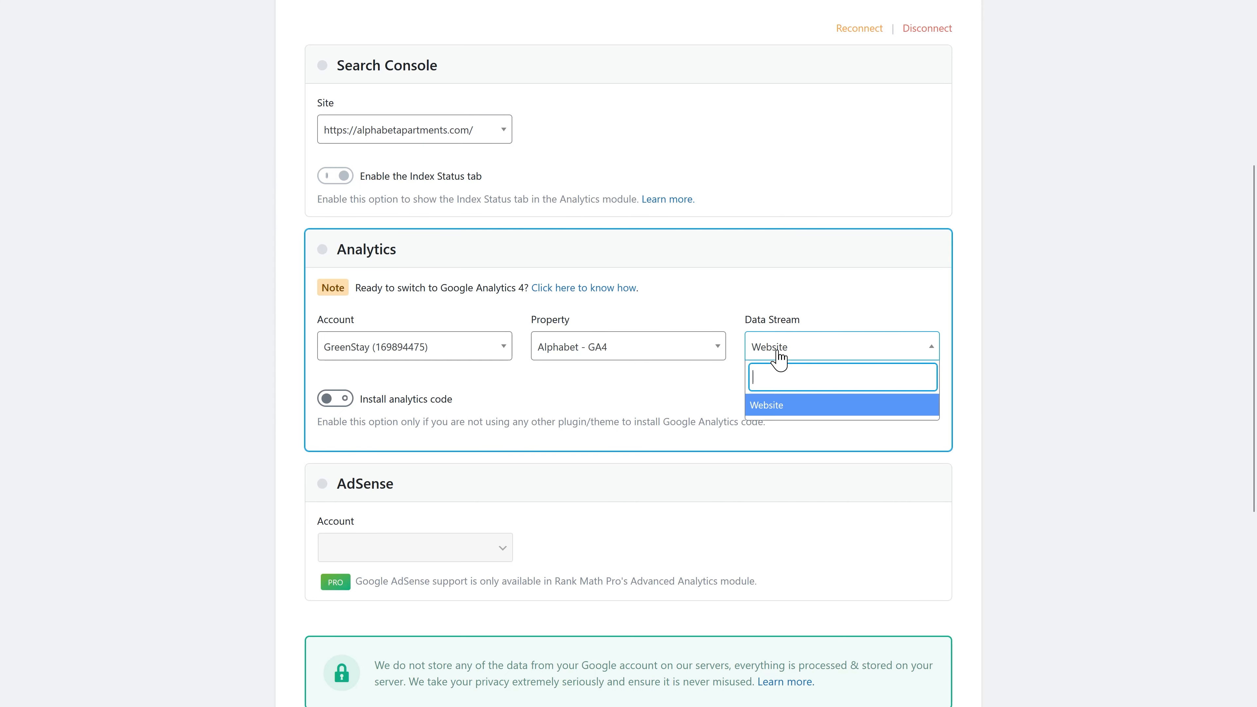
left_click(781, 405)
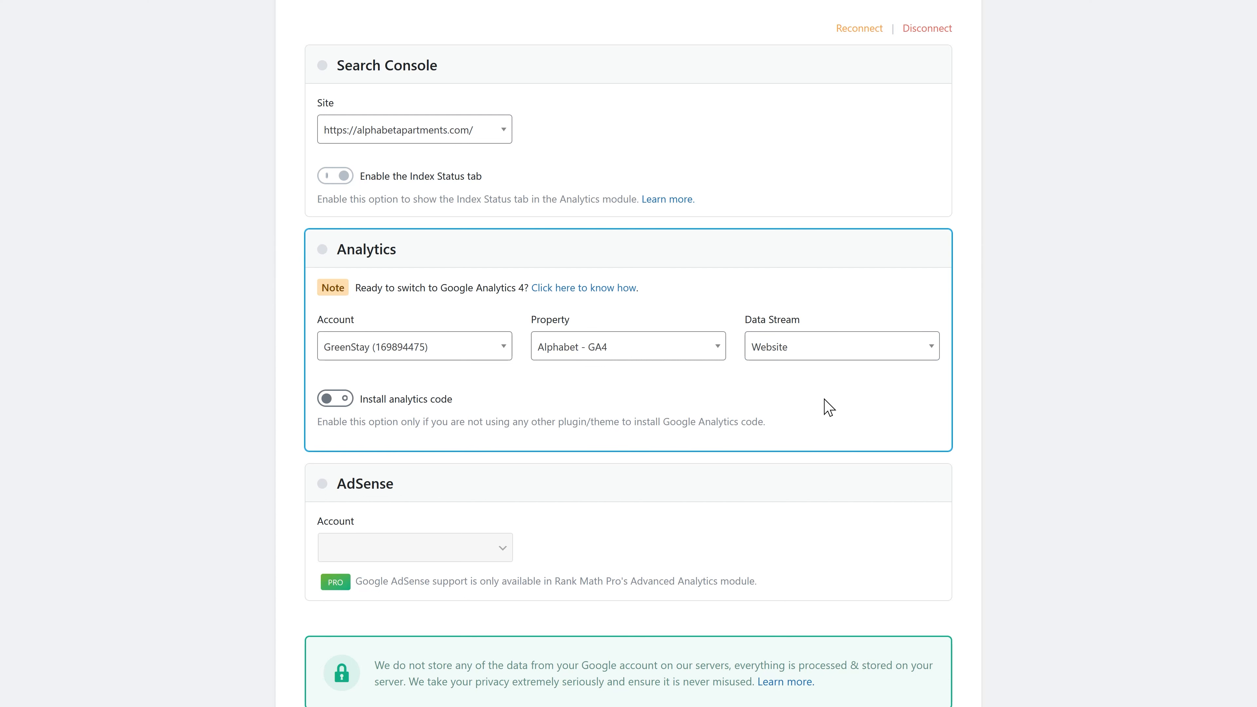
left_click(339, 400)
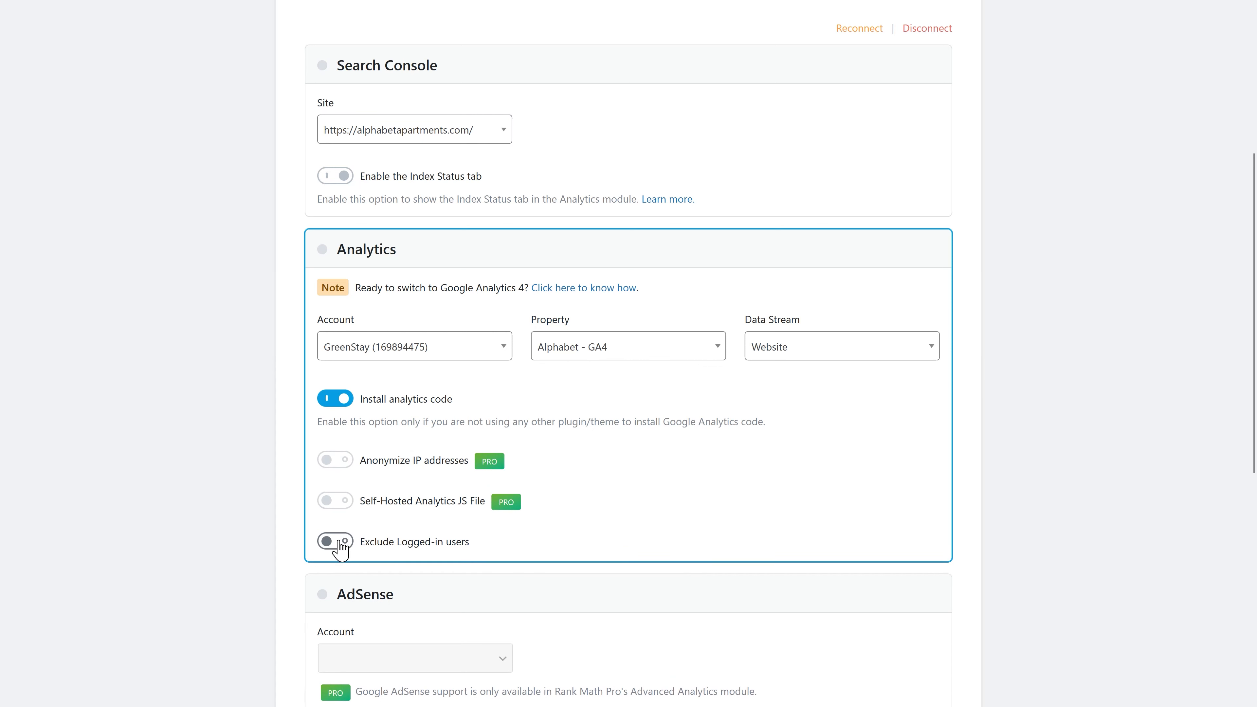
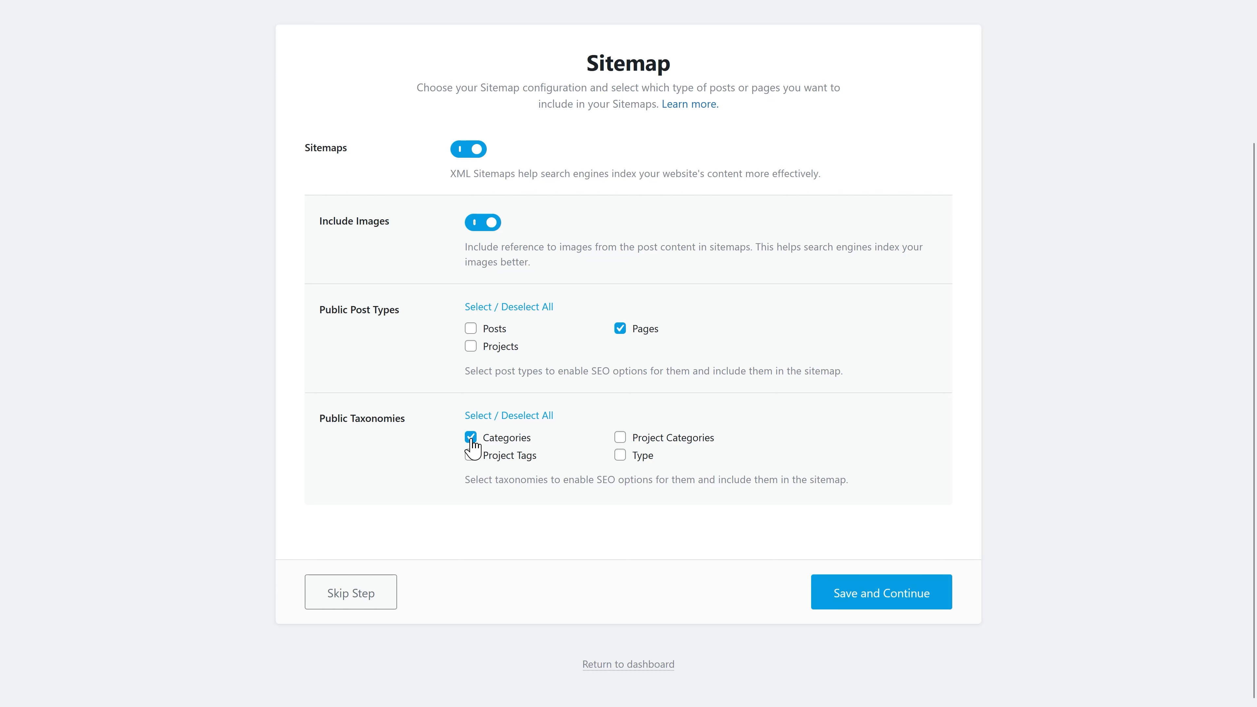
Deselect Categories in the sitemap's public taxonomies, then save through the Sitemap and SEO Tweaks steps to the advanced options setup.
left_click(471, 437)
left_click(886, 601)
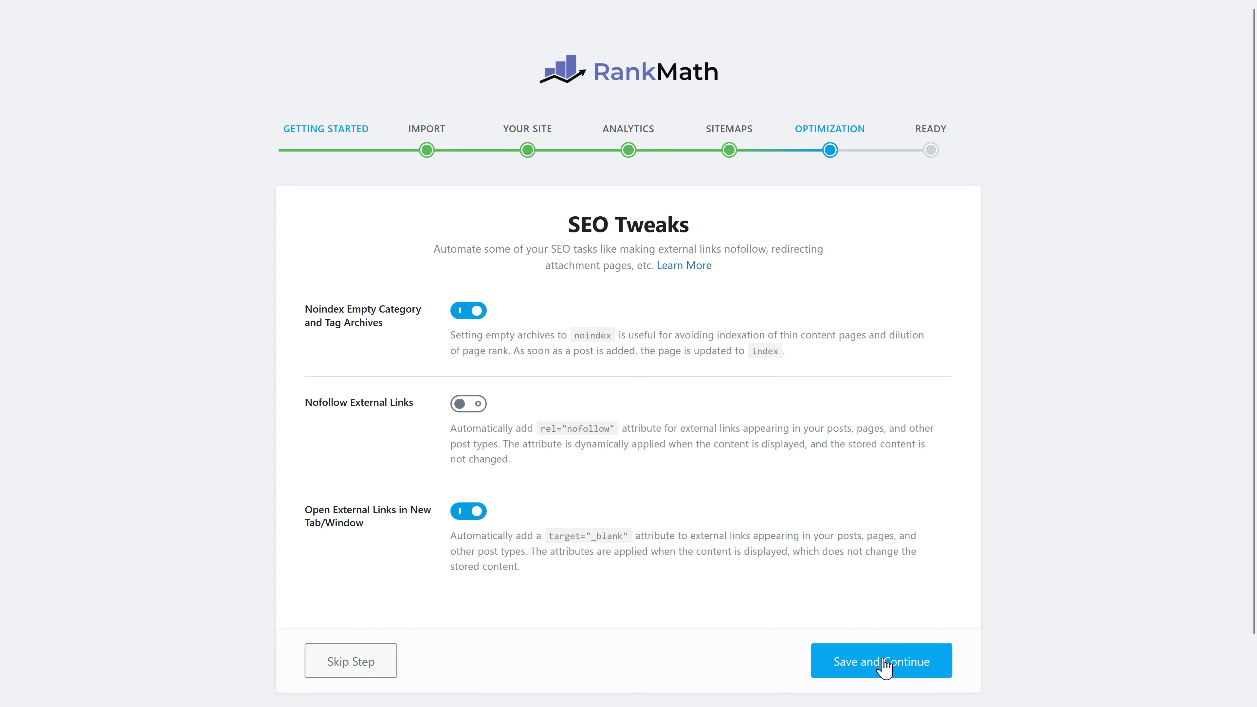
left_click(883, 666)
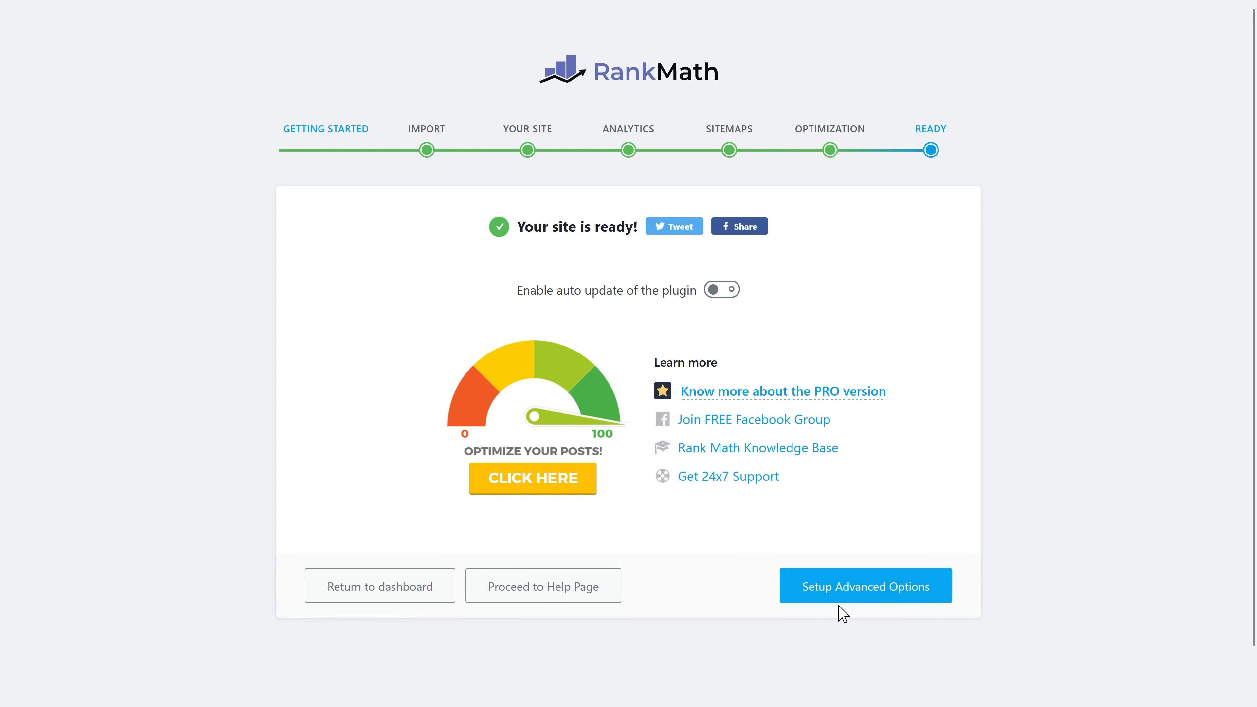
left_click(887, 600)
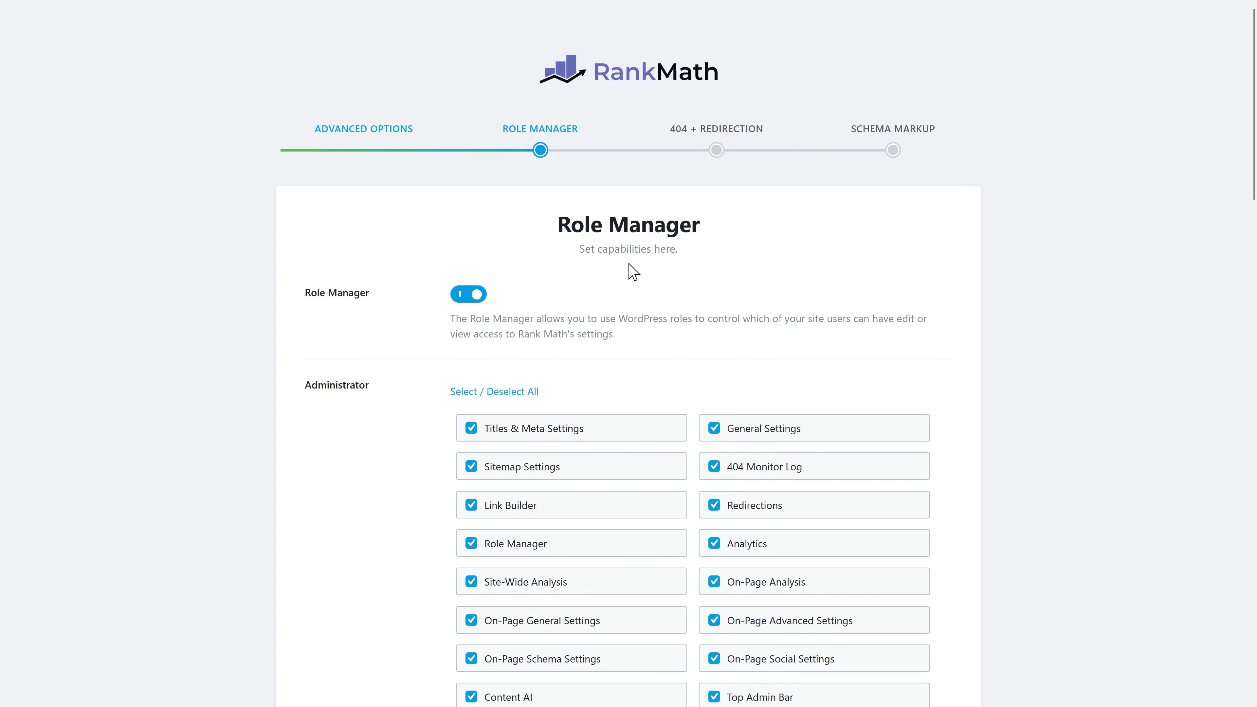
Switch the Role Manager off and back on, and examine the default capabilities of the Administrator, Editor and Author roles.
left_click(468, 294)
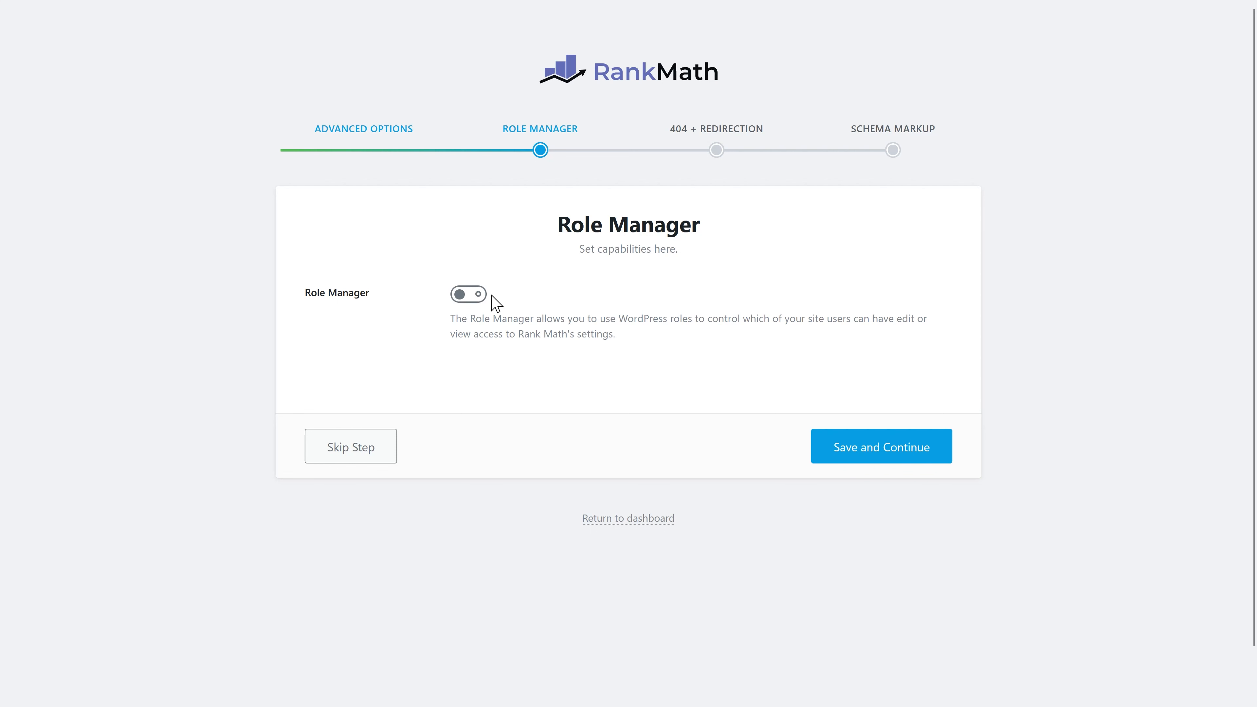
left_click(474, 294)
middle_click(899, 290)
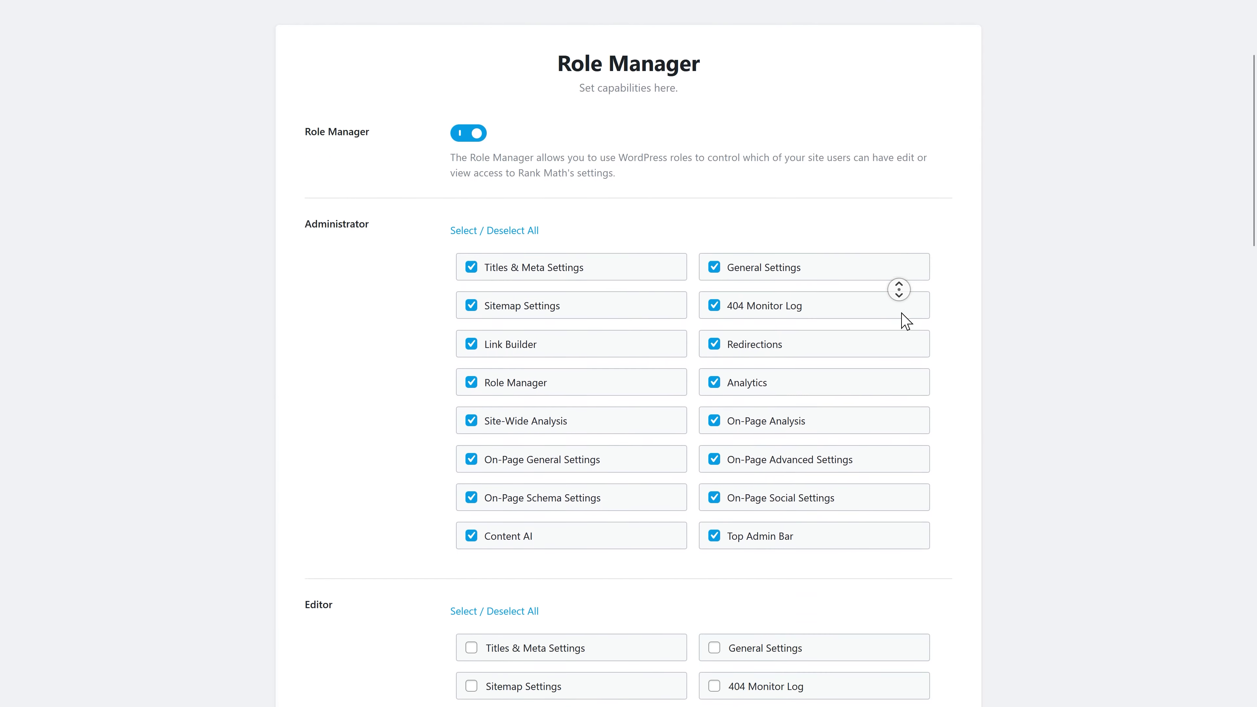
left_click(909, 298)
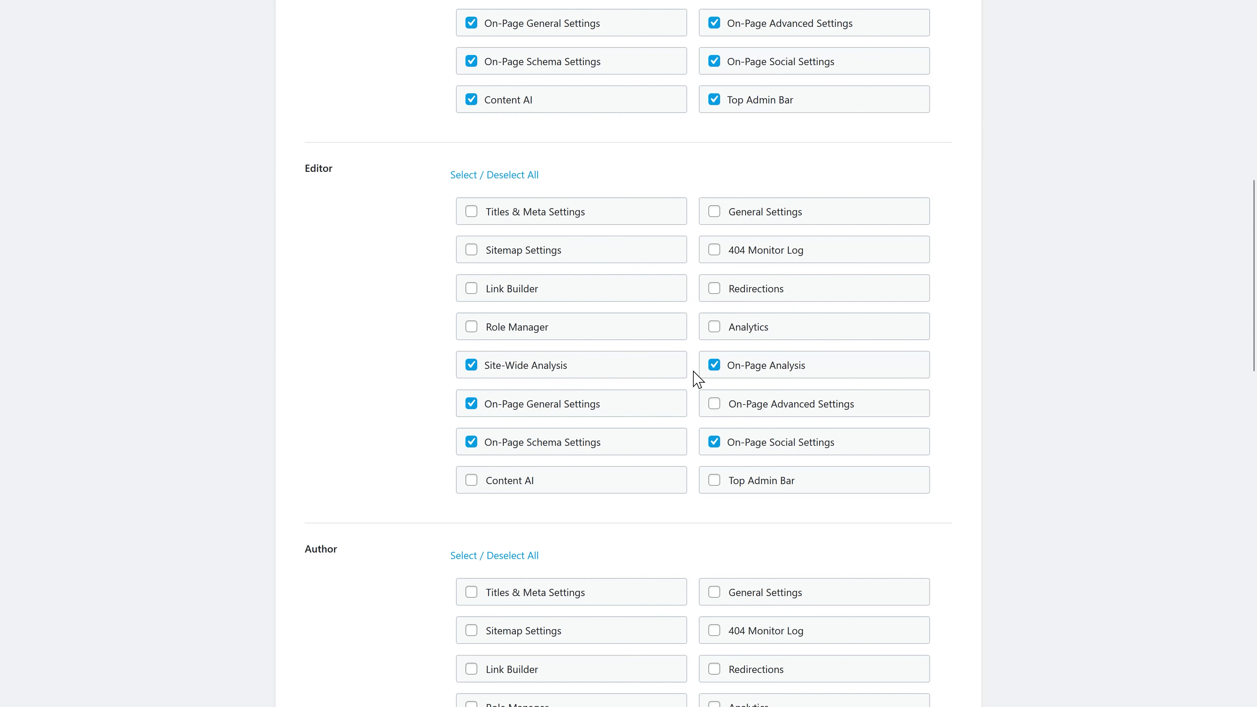
scroll(624, 290, "up", 12)
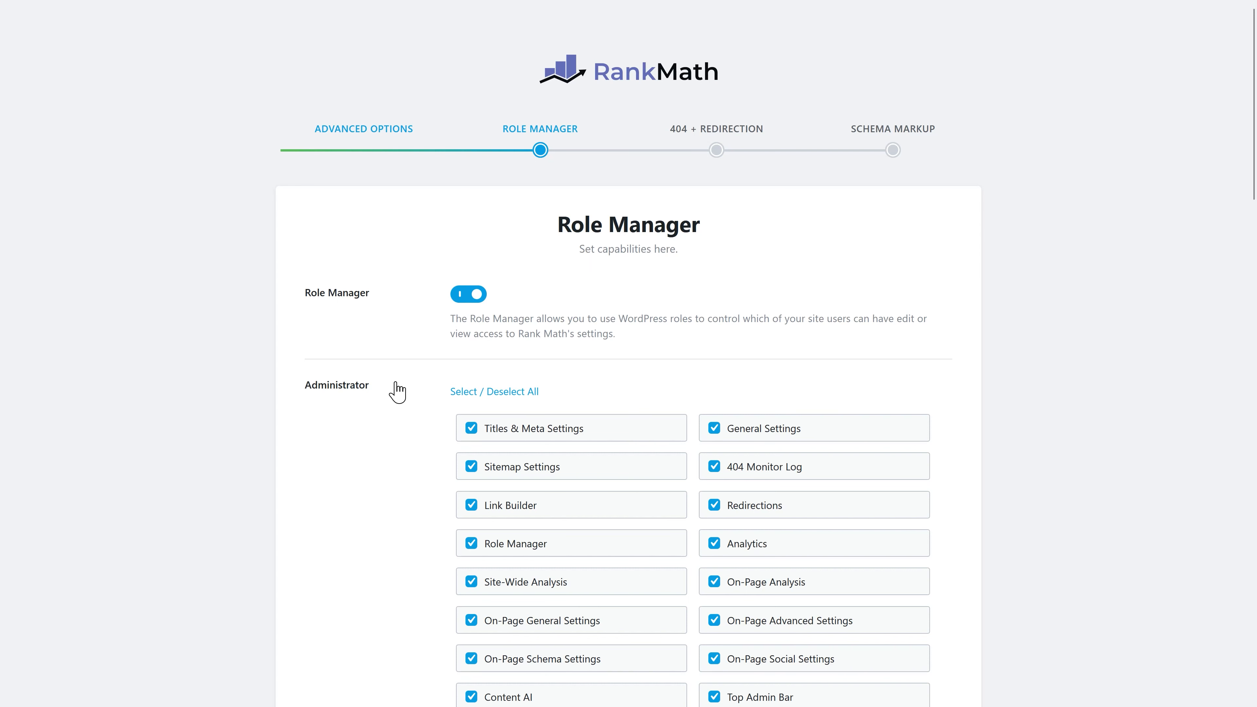
Disable the Role Manager and save this setup step.
left_click(475, 293)
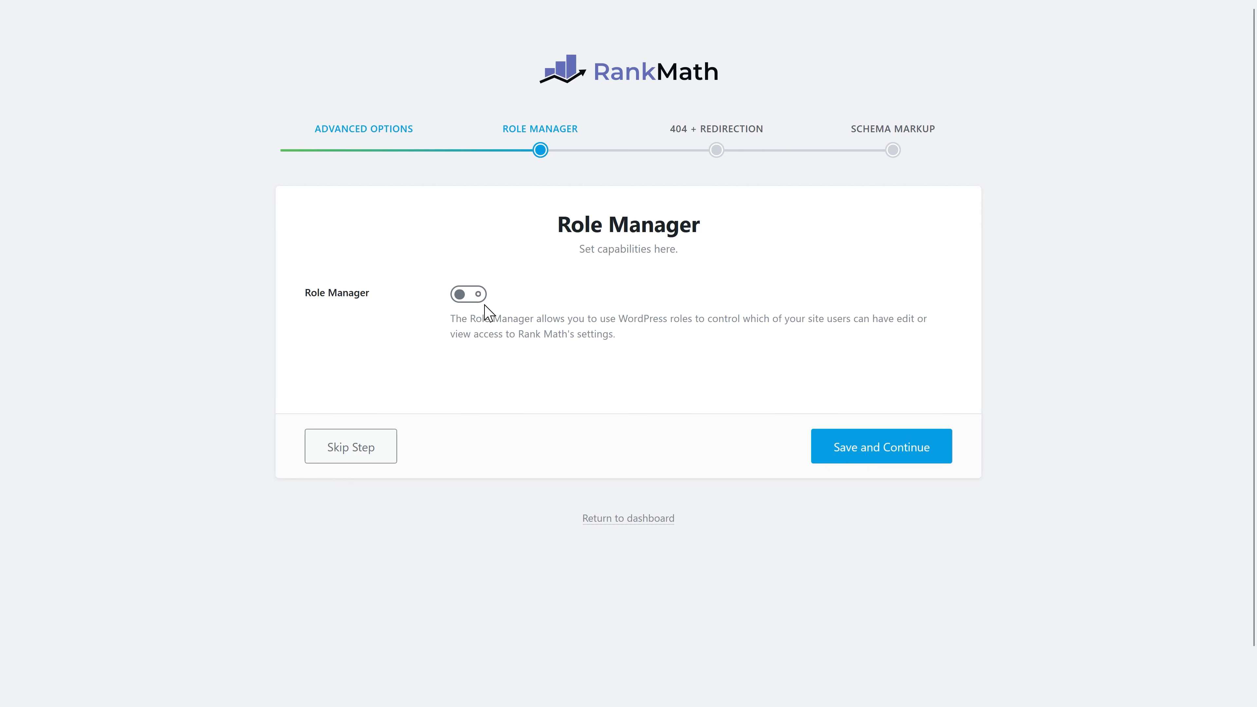
left_click(869, 464)
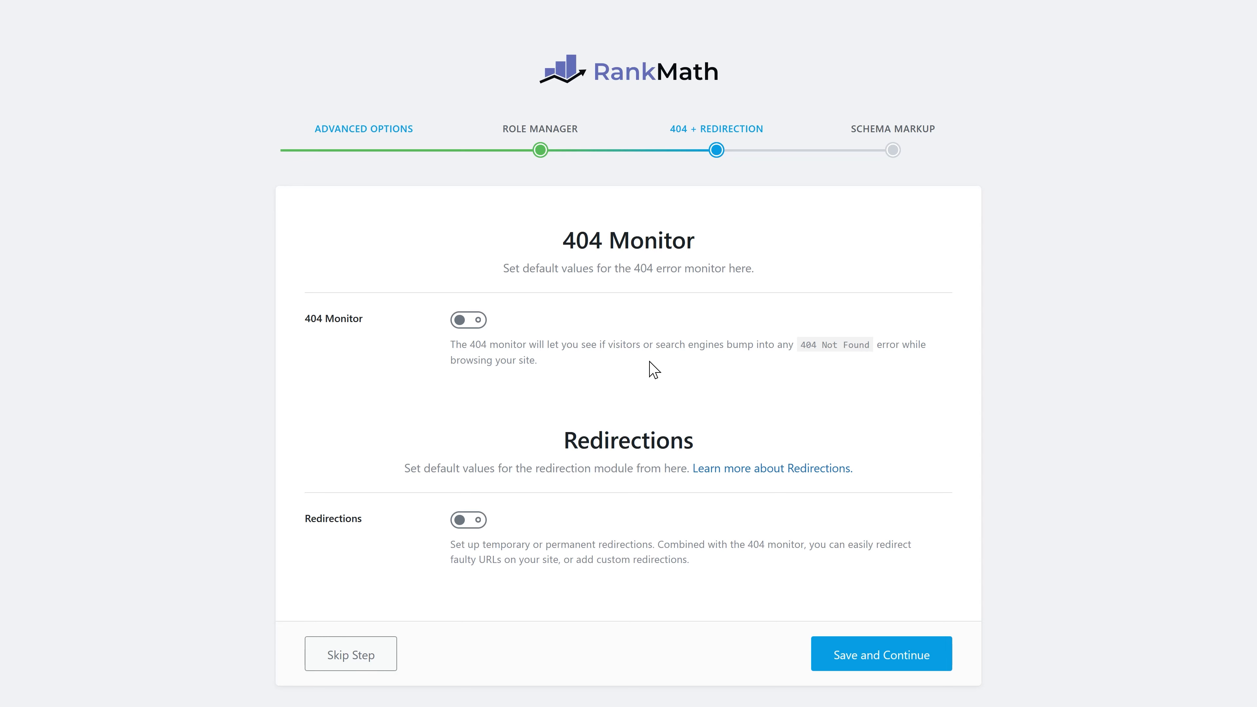
Enable both the 404 Monitor and the Redirections module.
left_click(470, 319)
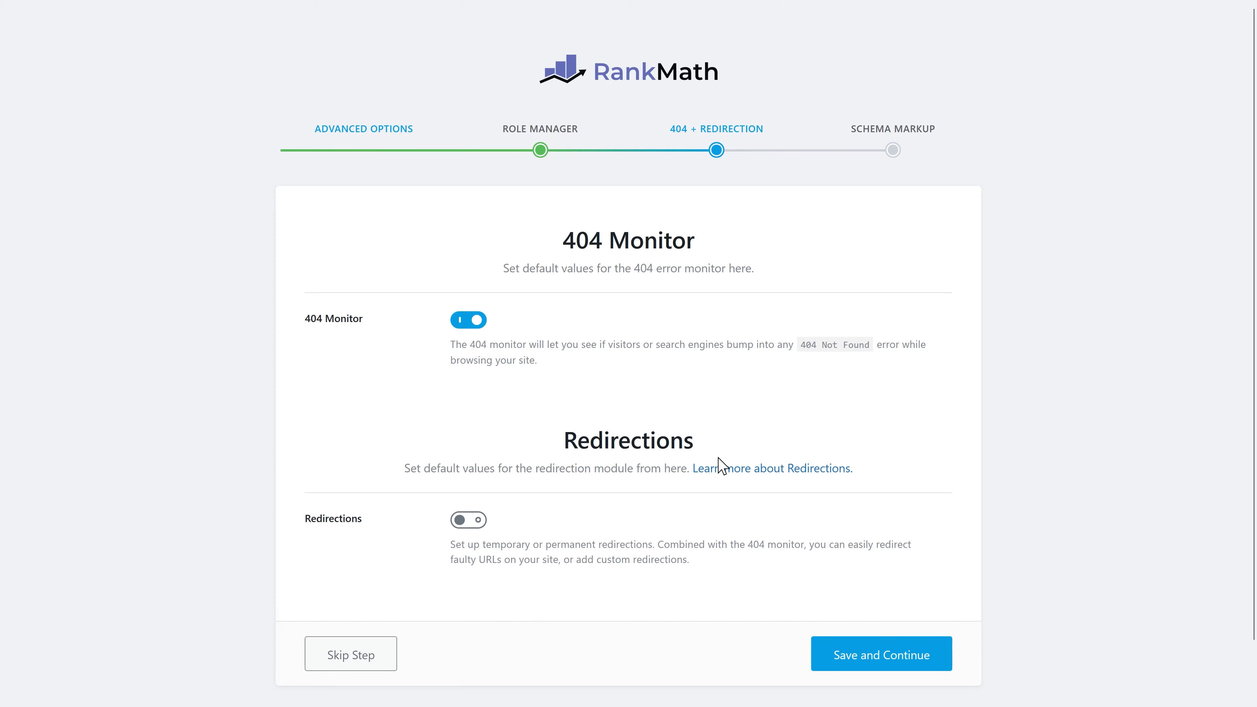
left_click_drag(566, 442, 705, 450)
left_click(711, 453)
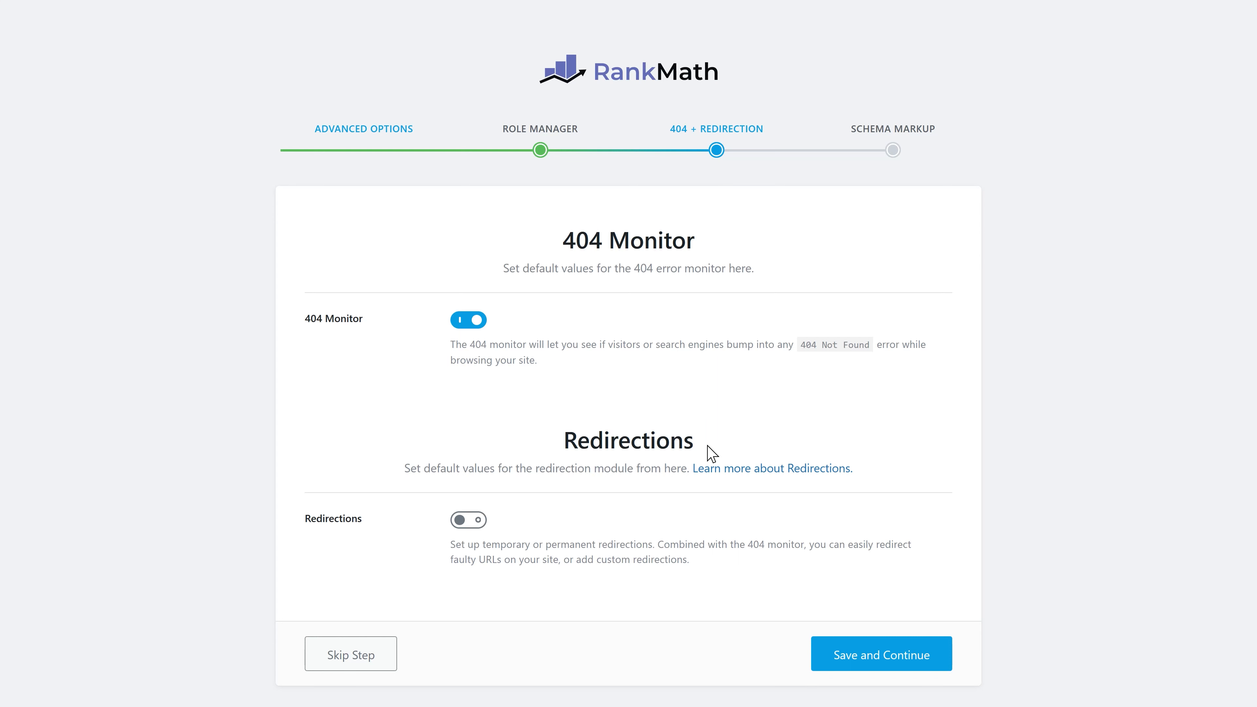
left_click(473, 521)
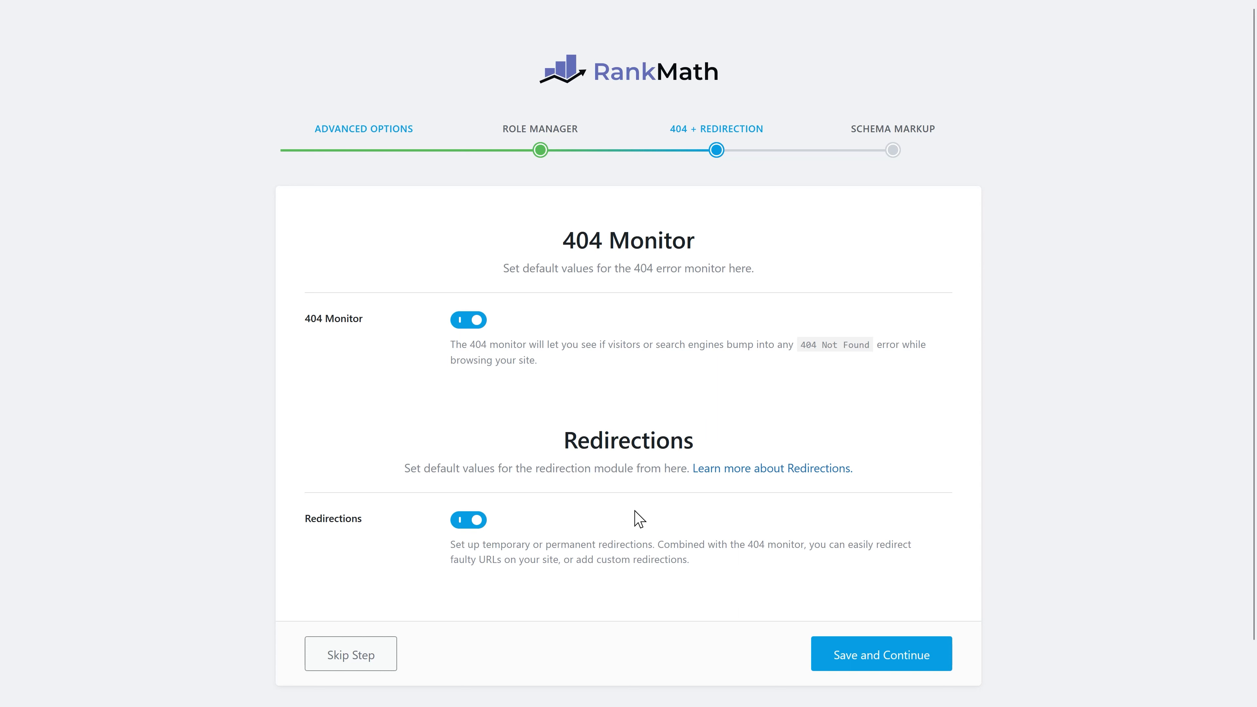
Save the 404 and redirection step, then review the schema types offered for posts and keep Article.
left_click(863, 654)
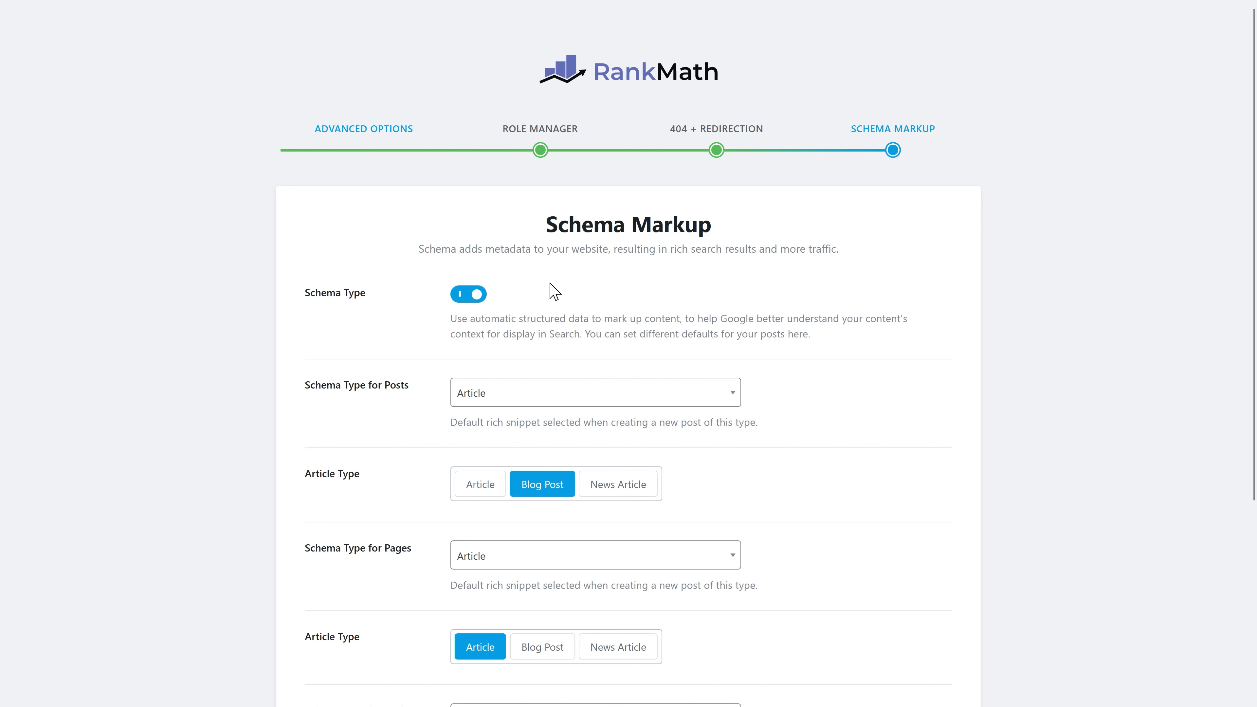
scroll(692, 292, "down", 3)
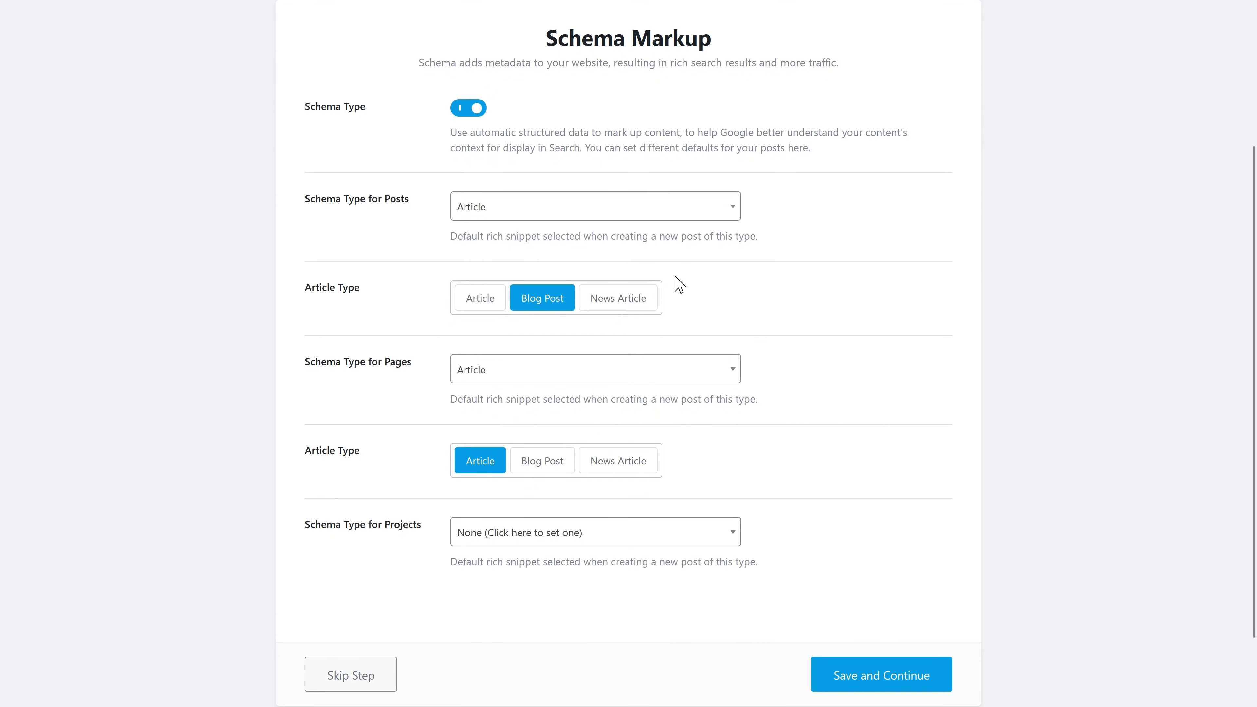
left_click(526, 212)
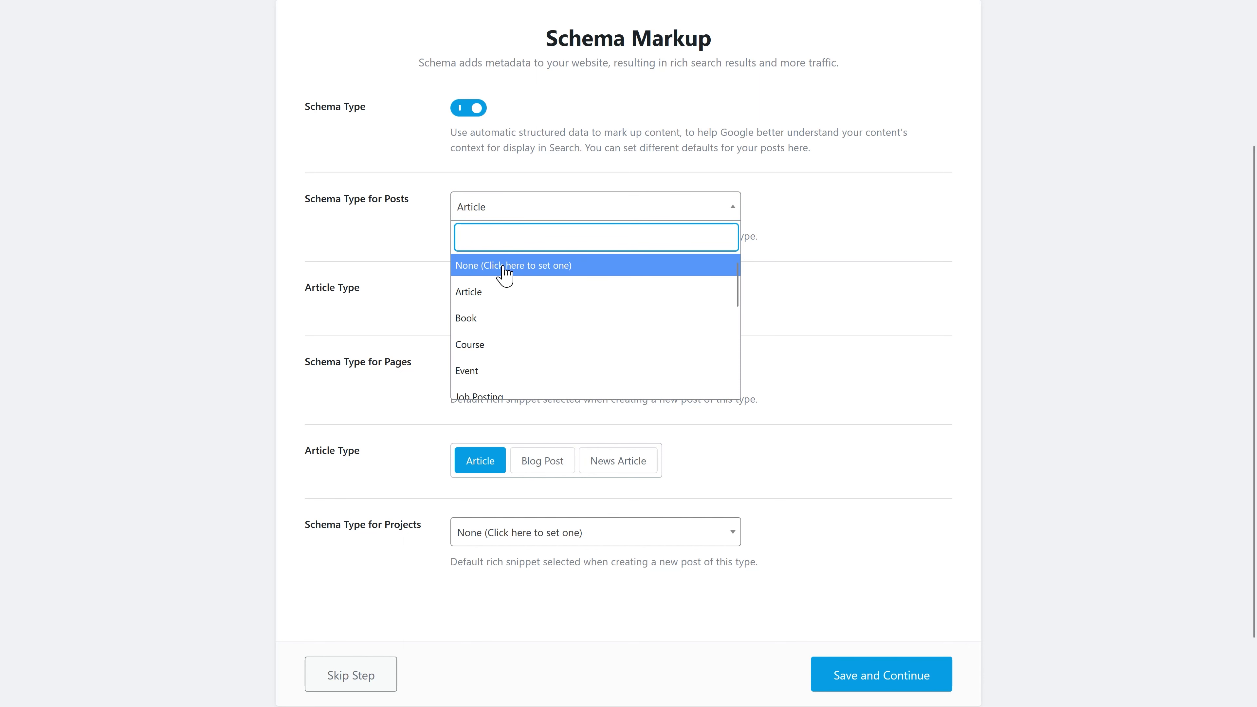
scroll(729, 360, "down", 5)
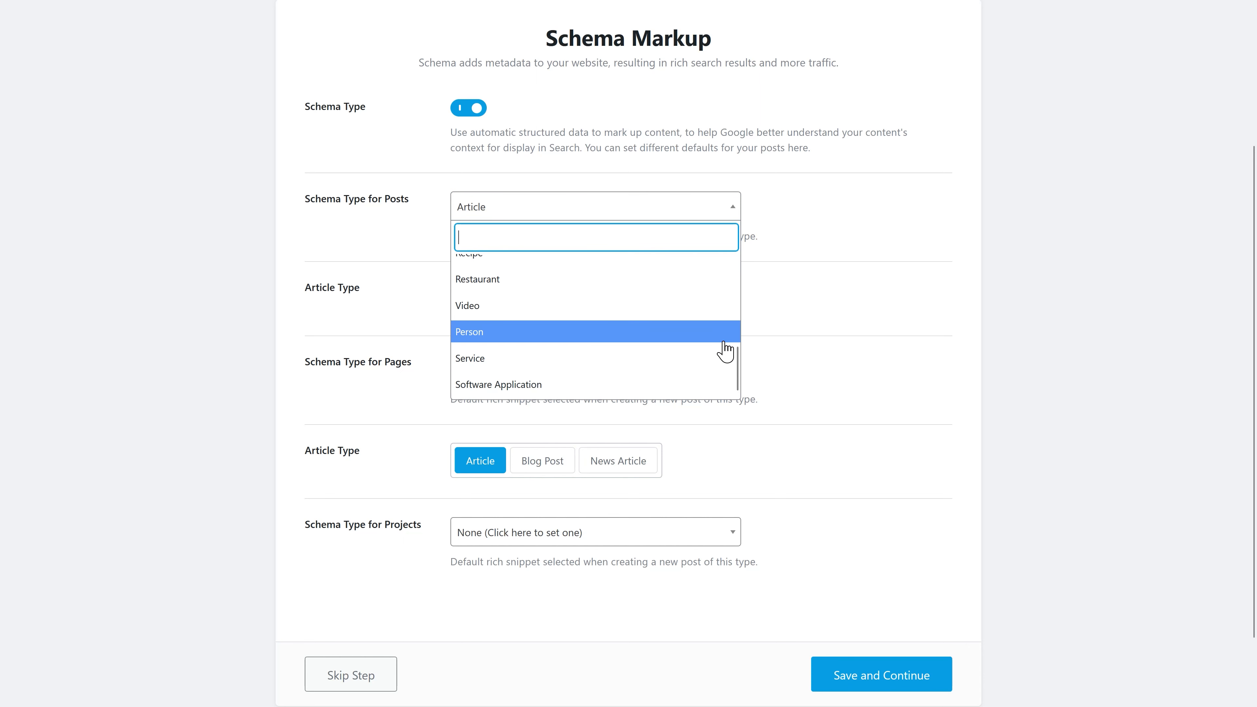
left_click_drag(735, 365, 738, 280)
left_click(490, 295)
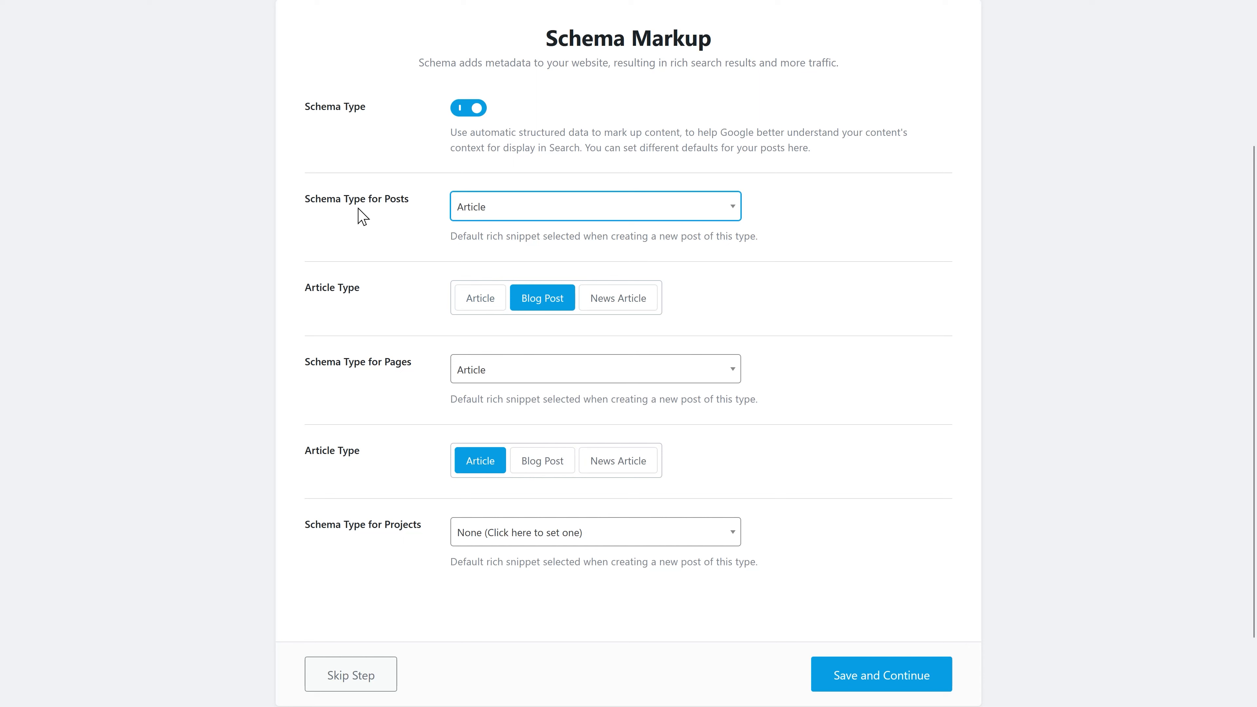
Try None as the schema type for posts, then switch it back to Article.
left_click(487, 217)
left_click(510, 265)
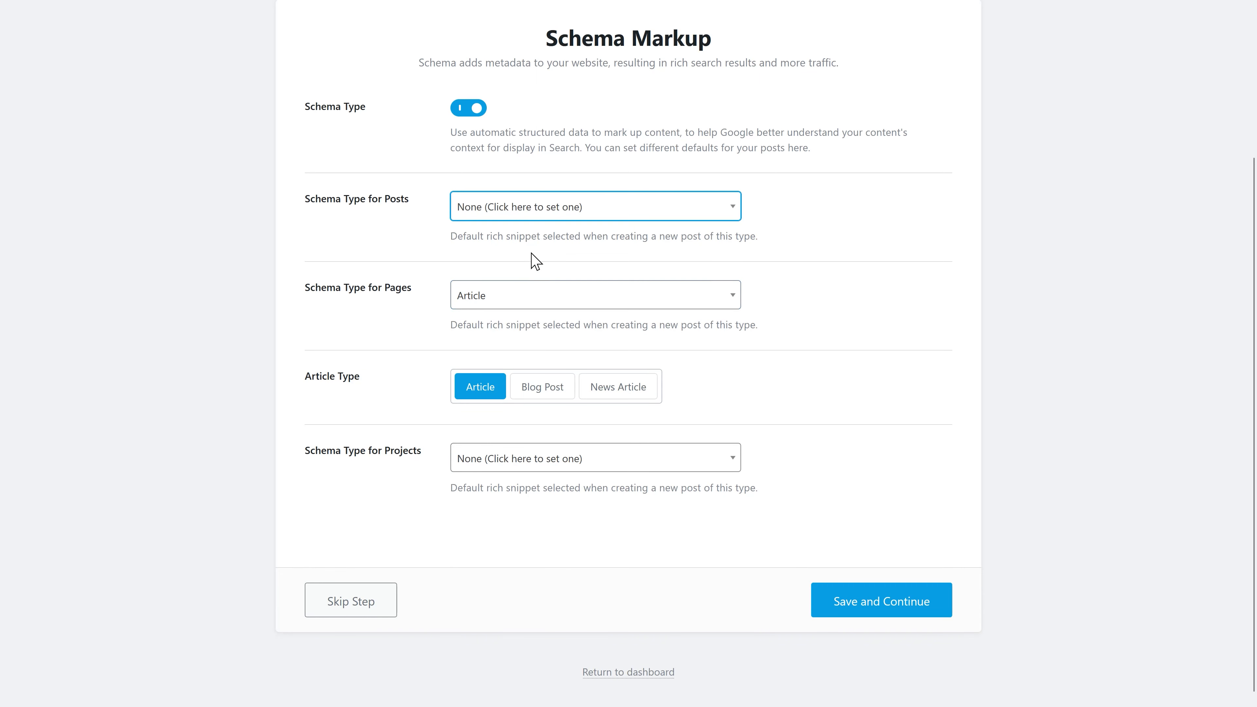
left_click(527, 213)
left_click(477, 292)
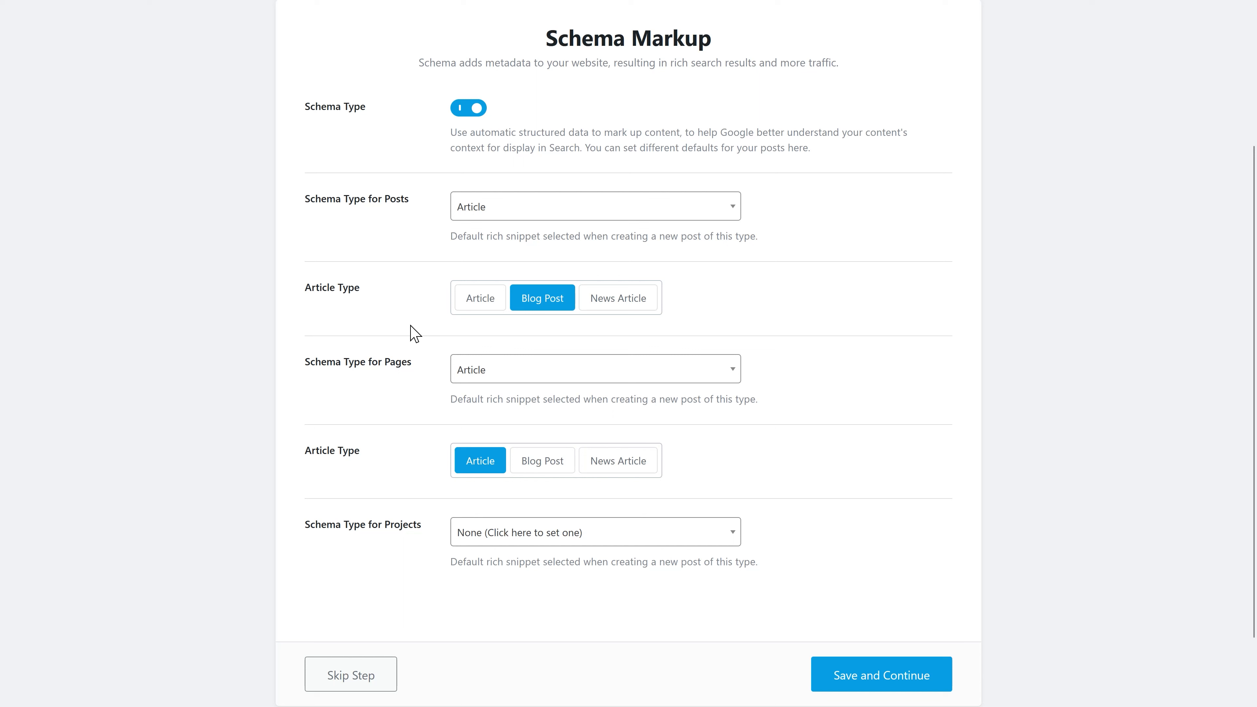
Set the schema type for pages to None and save the schema markup step to finish the wizard.
left_click(600, 309)
left_click(483, 378)
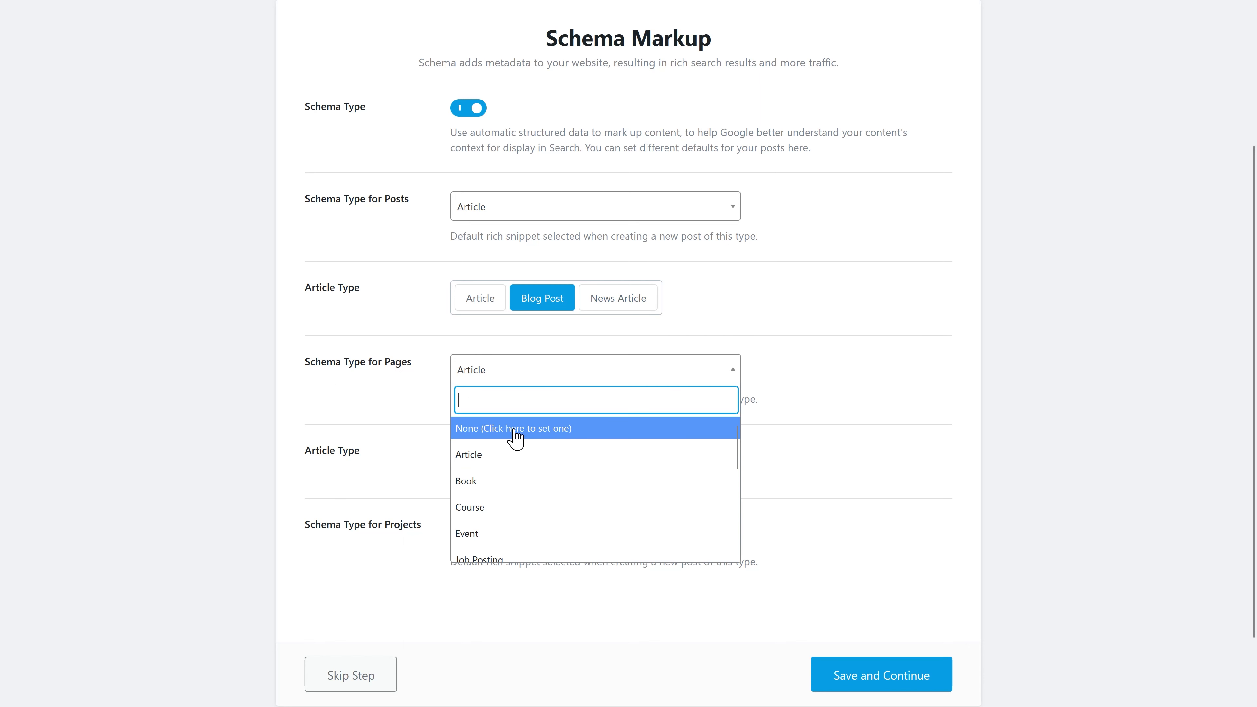
left_click(516, 436)
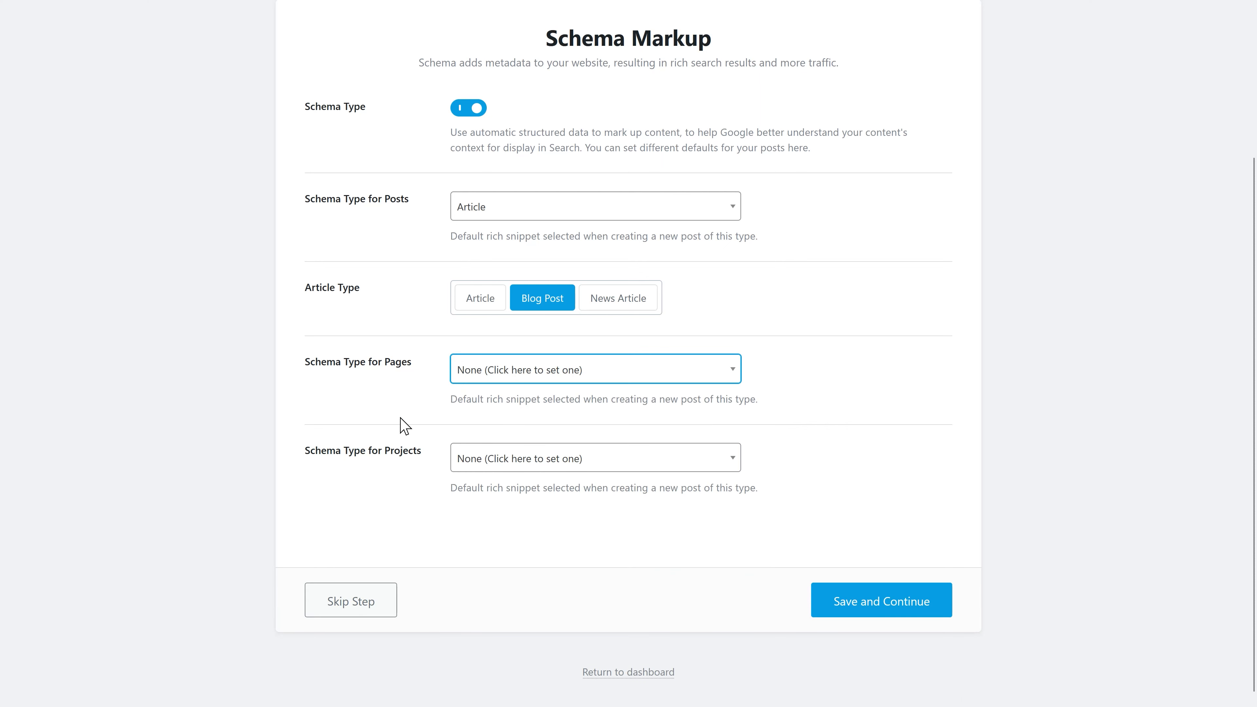
left_click(878, 609)
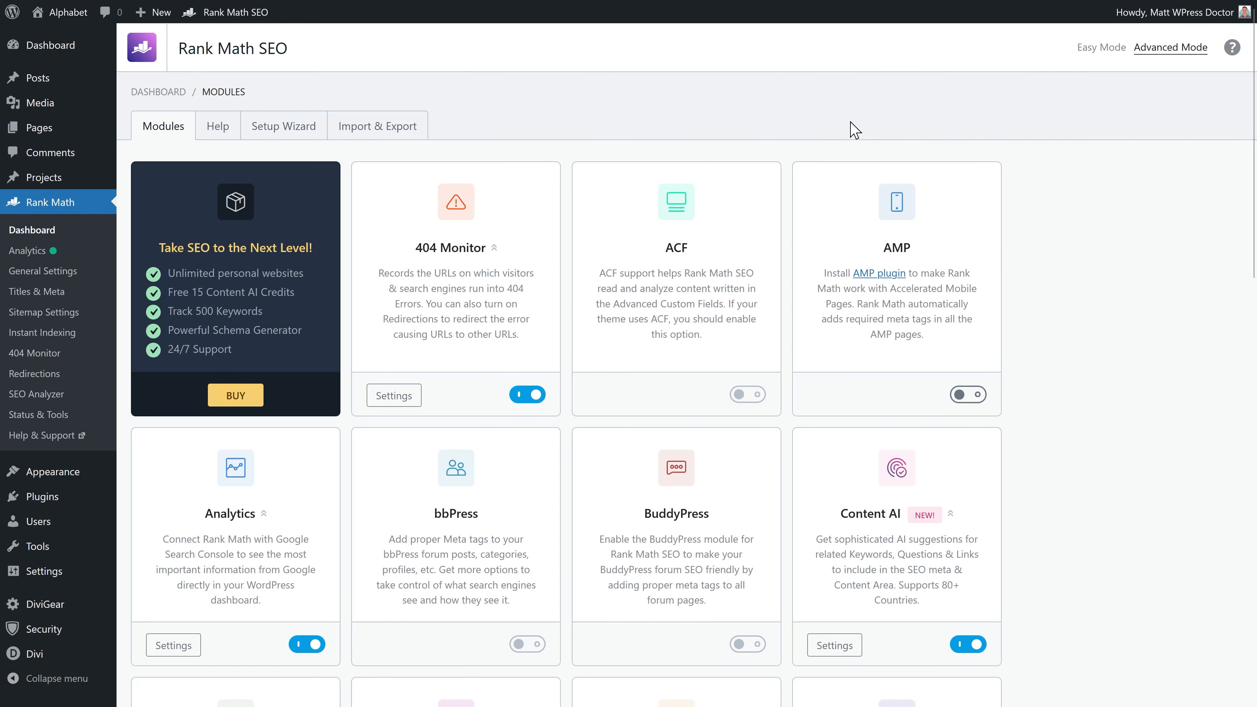
Look through the available Rank Math modules and open the Content AI module's settings.
middle_click(1116, 194)
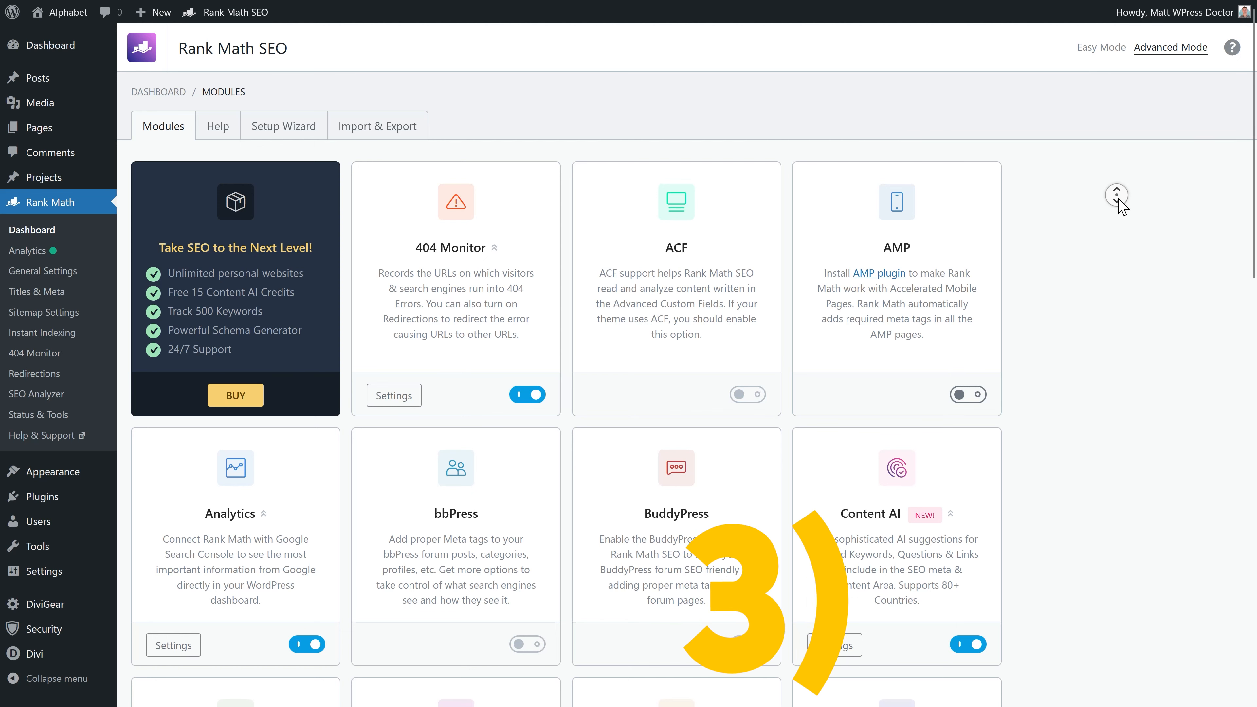
middle_click(1118, 204)
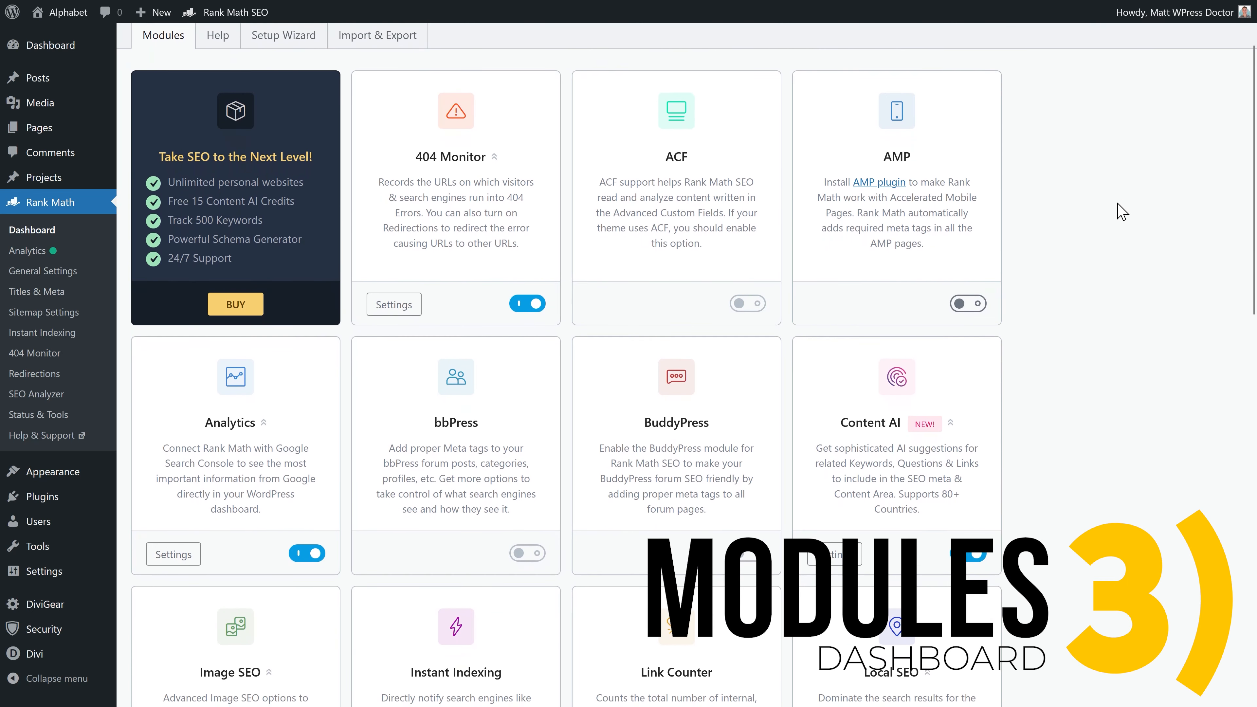
middle_click(1067, 227)
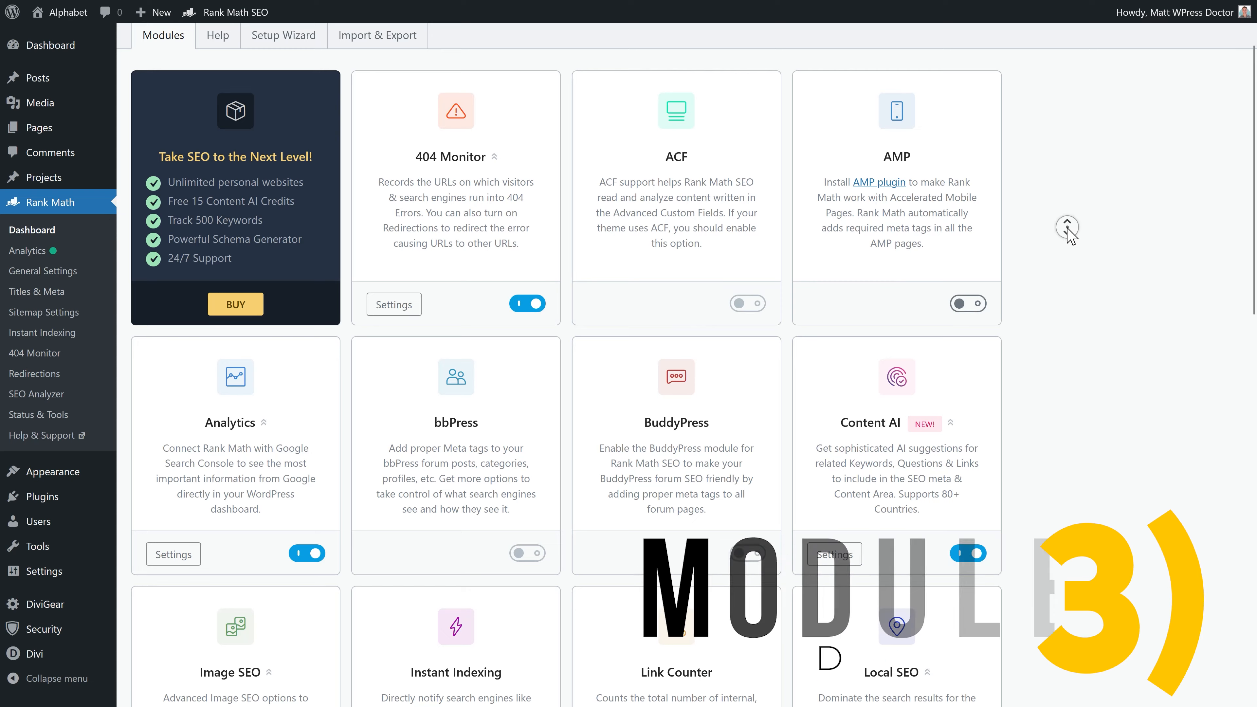
middle_click(1053, 166)
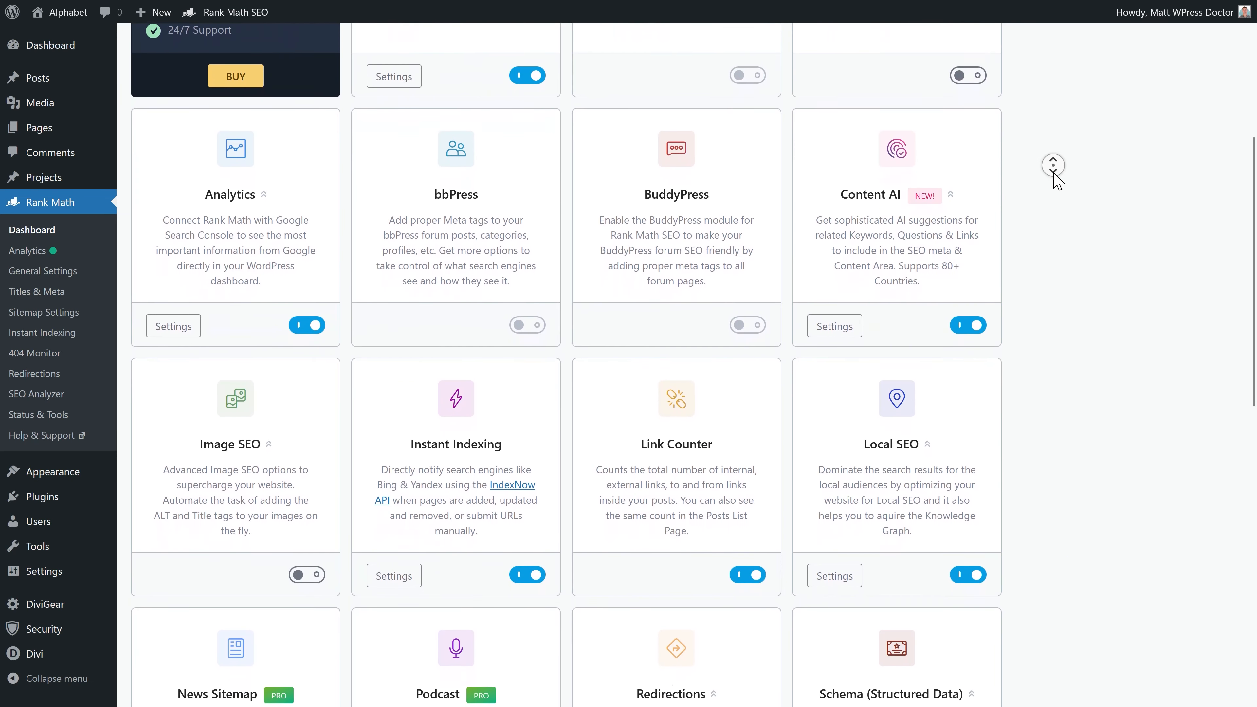
middle_click(1053, 172)
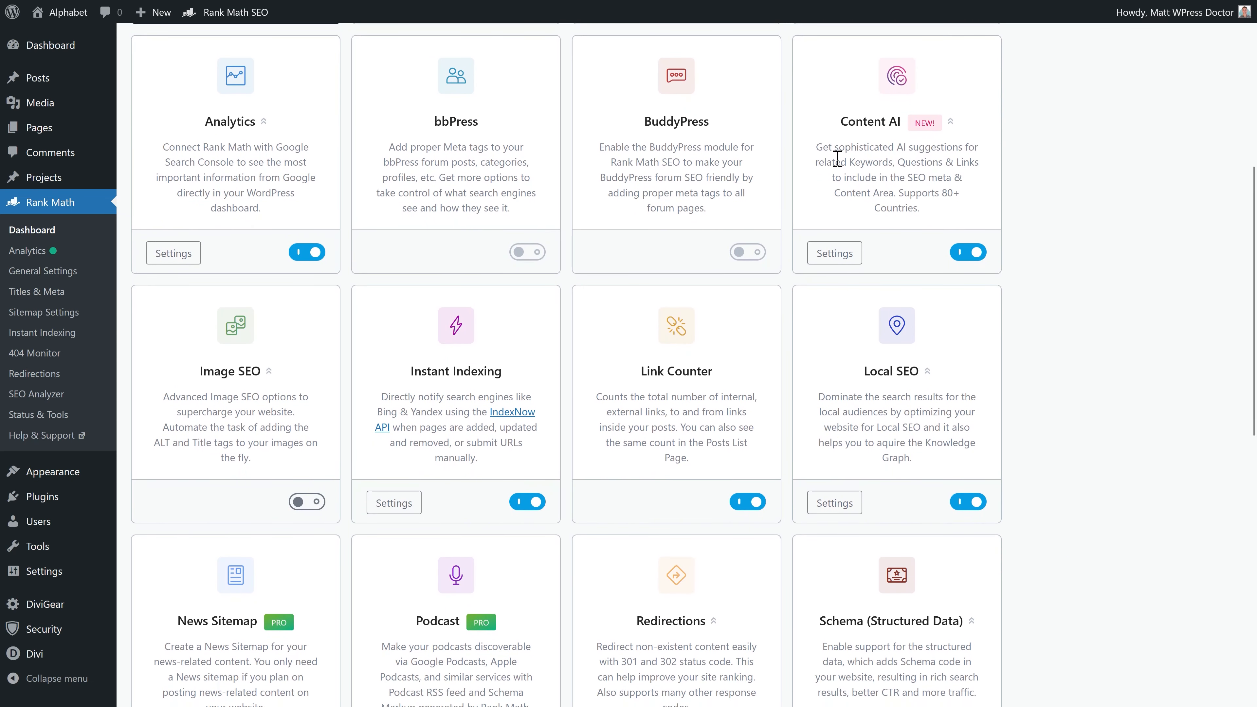
left_click(835, 254)
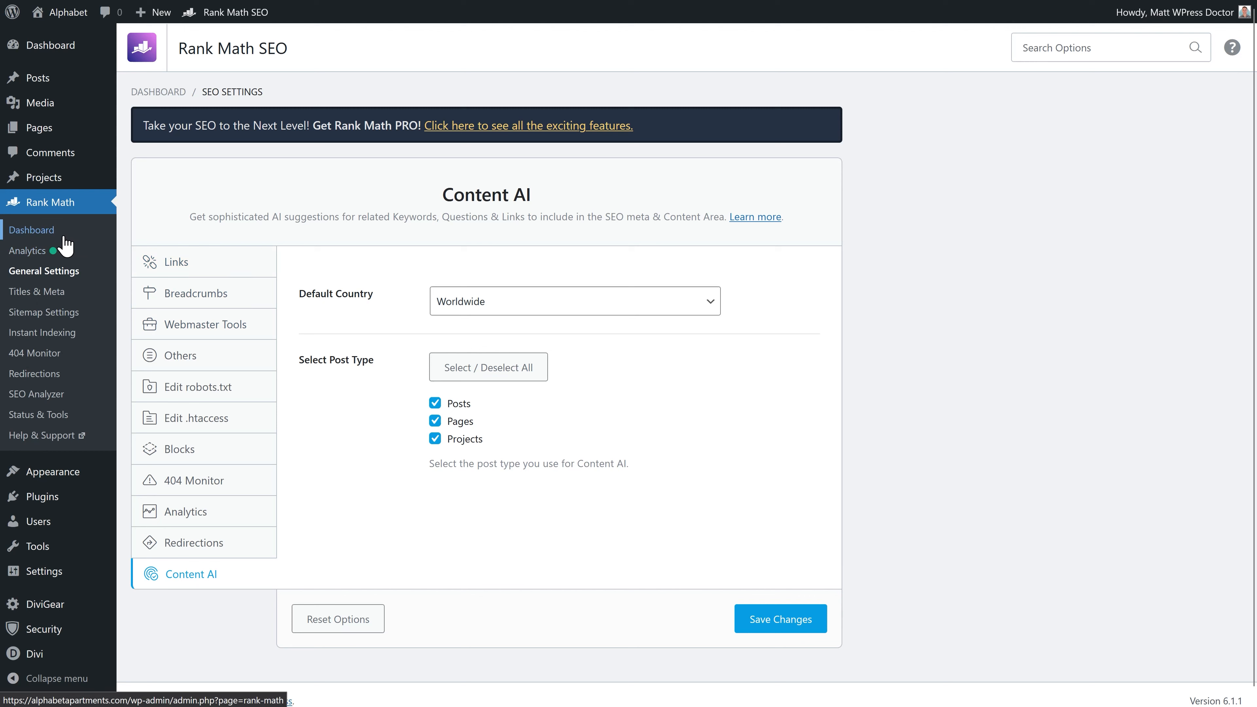
Return to the Rank Math modules overview, enable the Image SEO module and review the remaining modules.
left_click(47, 240)
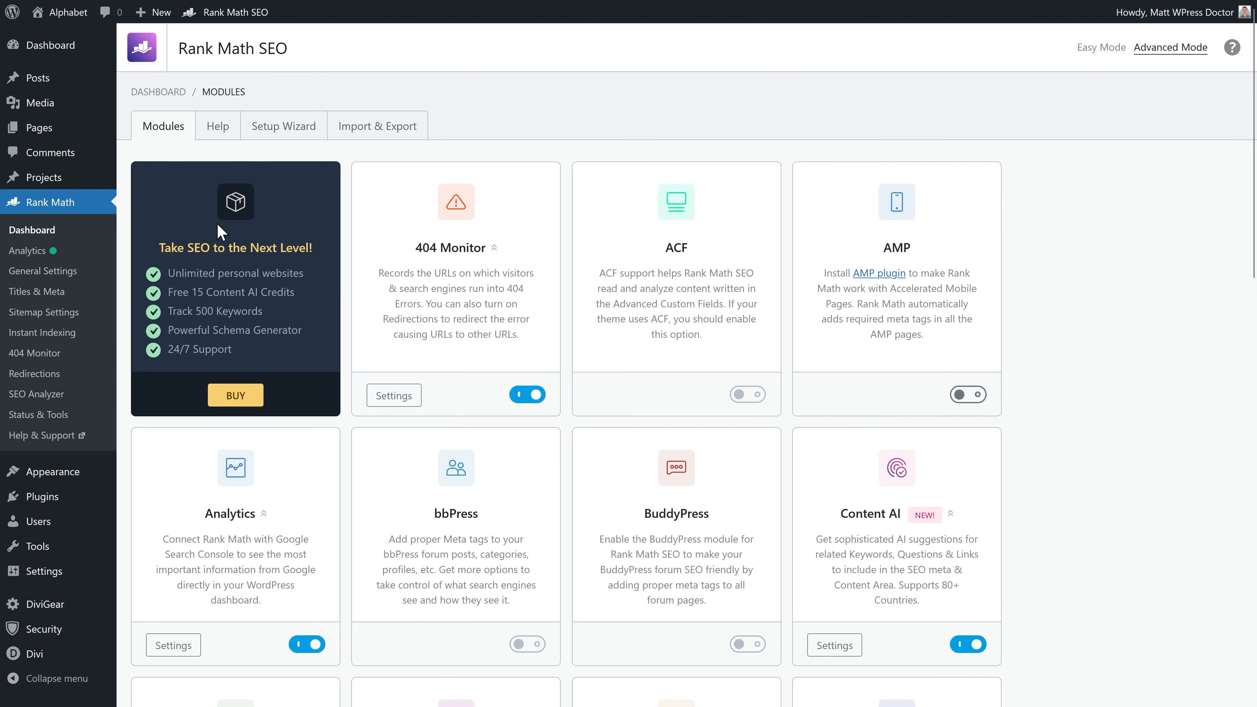
middle_click(1072, 213)
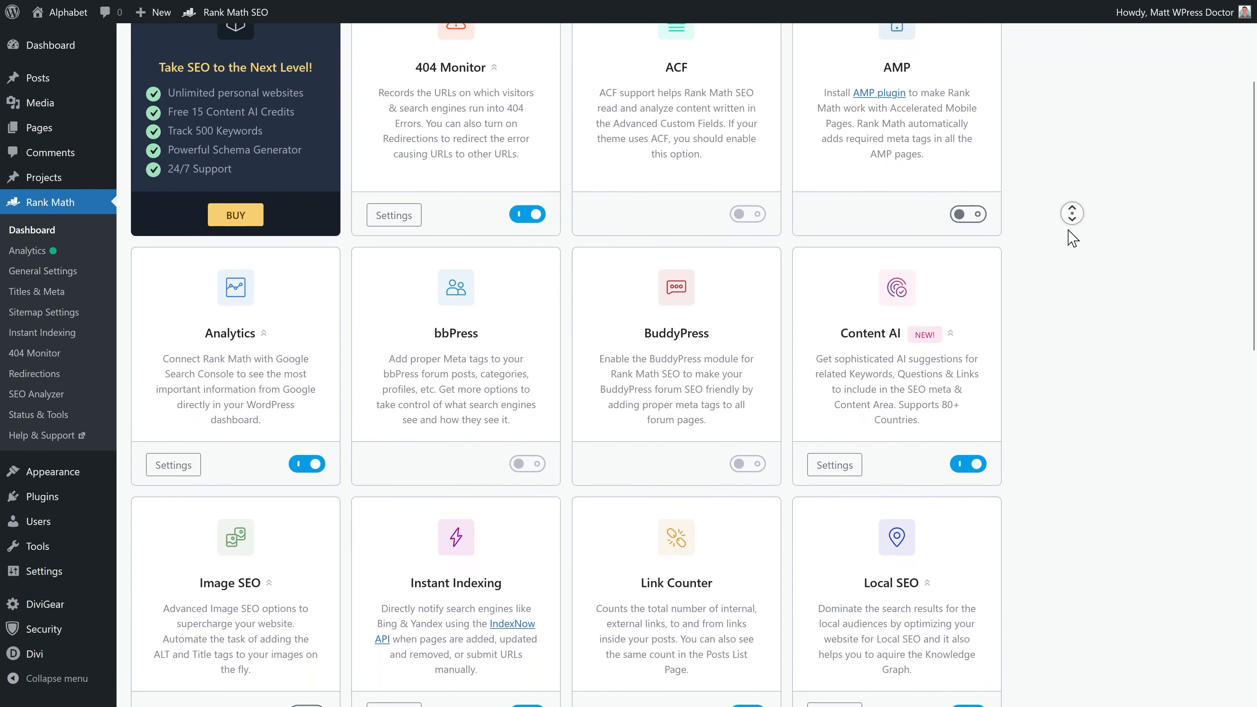
middle_click(1072, 238)
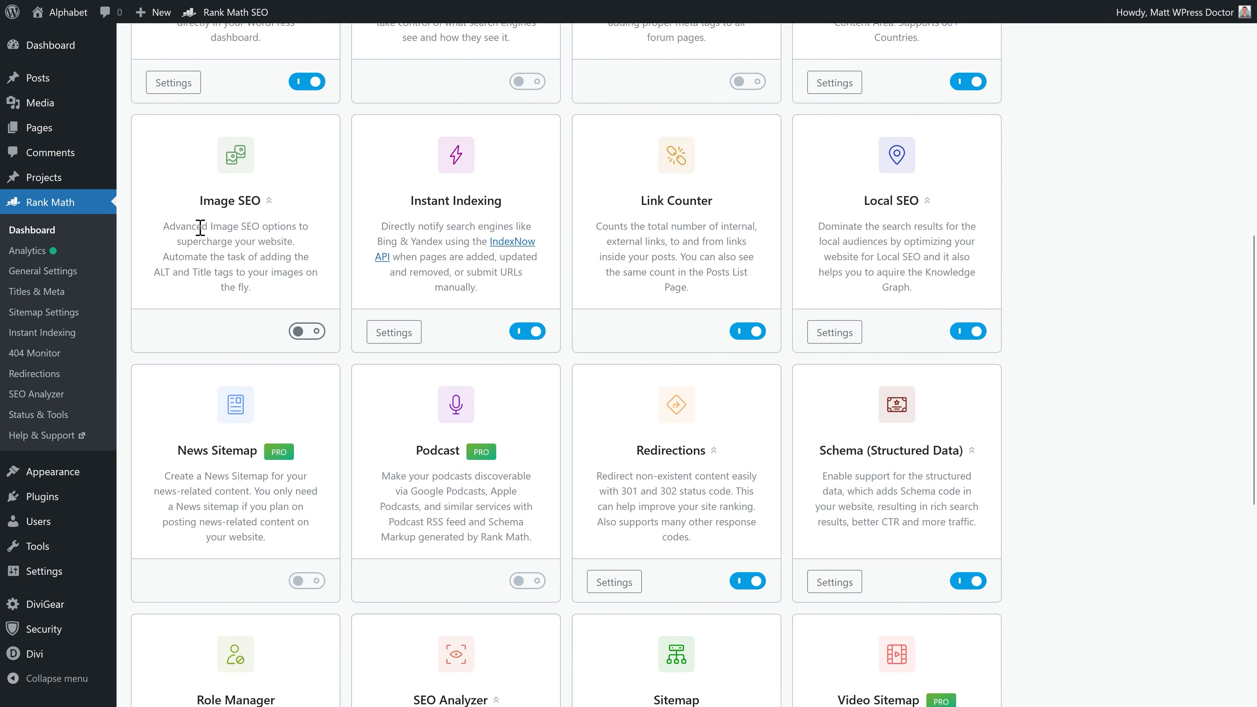
left_click(292, 334)
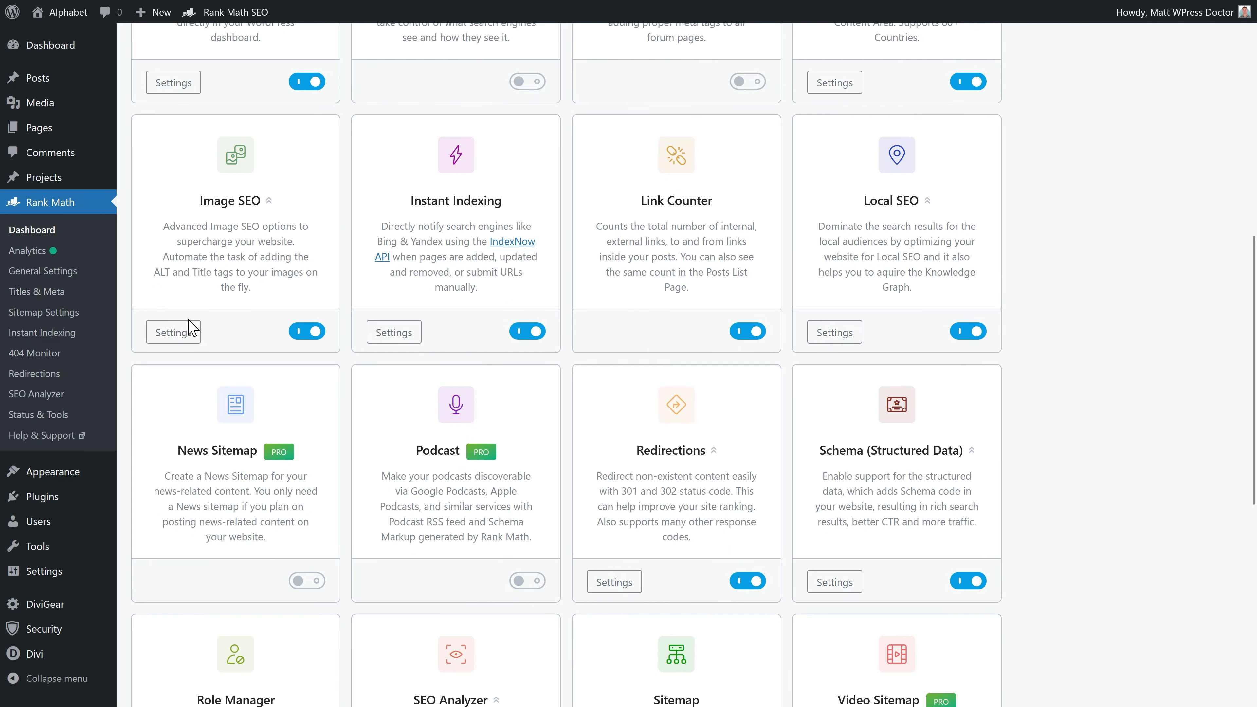
scroll(815, 534, "down", 10)
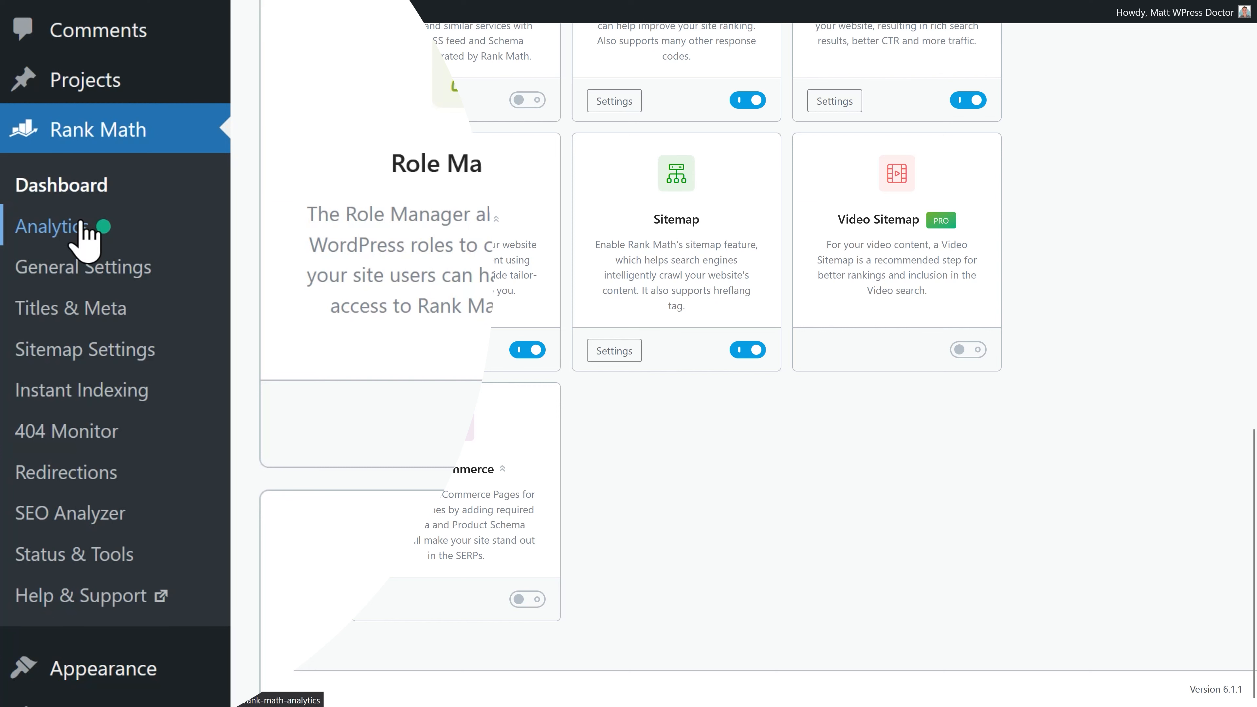
Examine the Rank Math Analytics overview and its Site Analytics, SEO Performance, Keywords, Rank Tracker and Index Status reports.
left_click(84, 228)
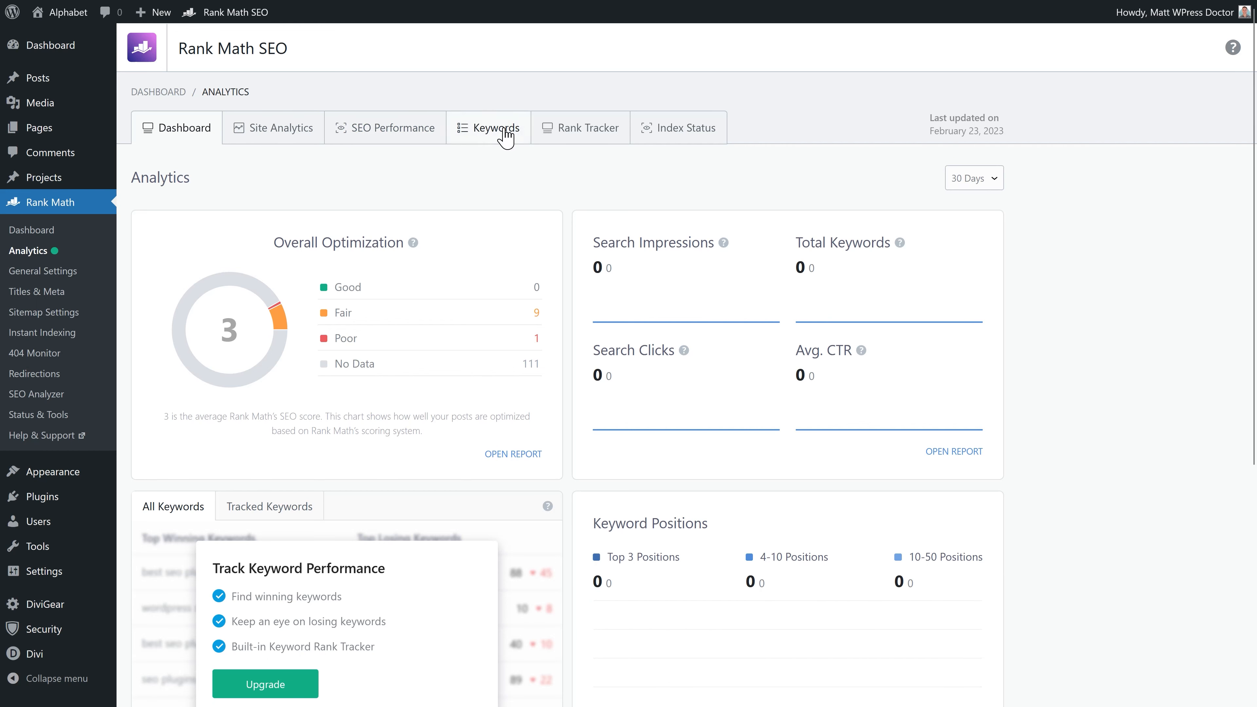
left_click(505, 453)
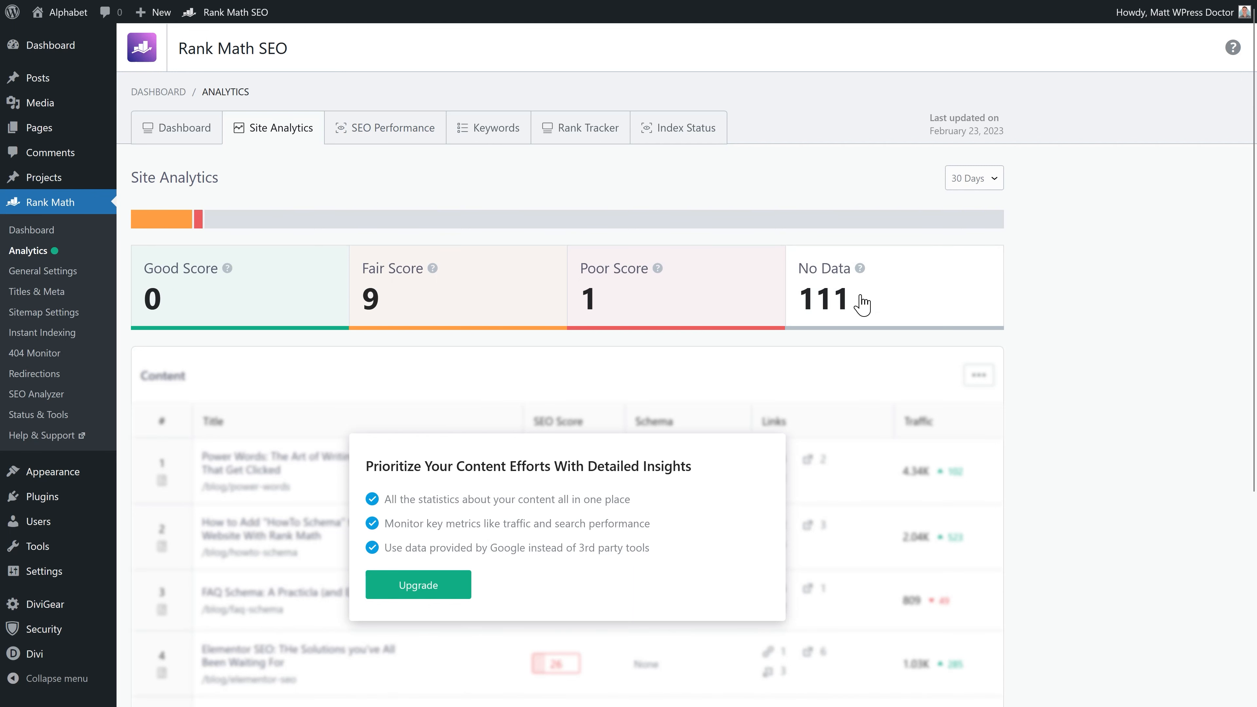
left_click(385, 132)
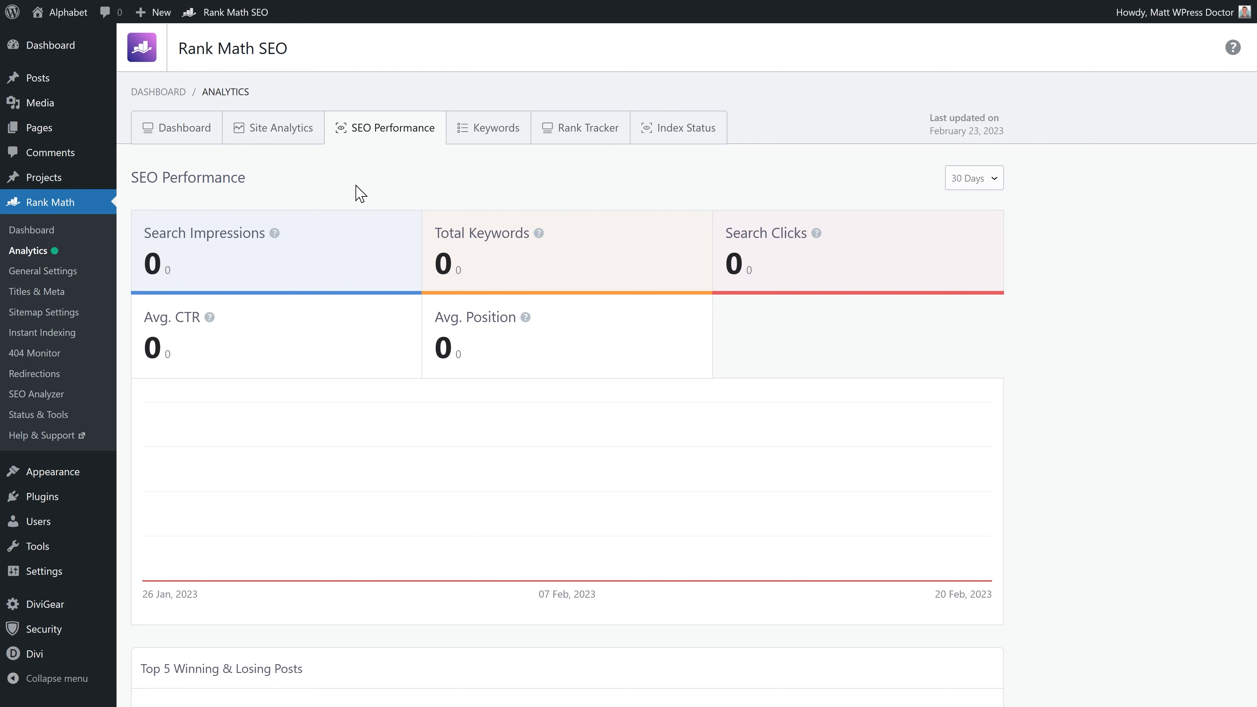
left_click(490, 129)
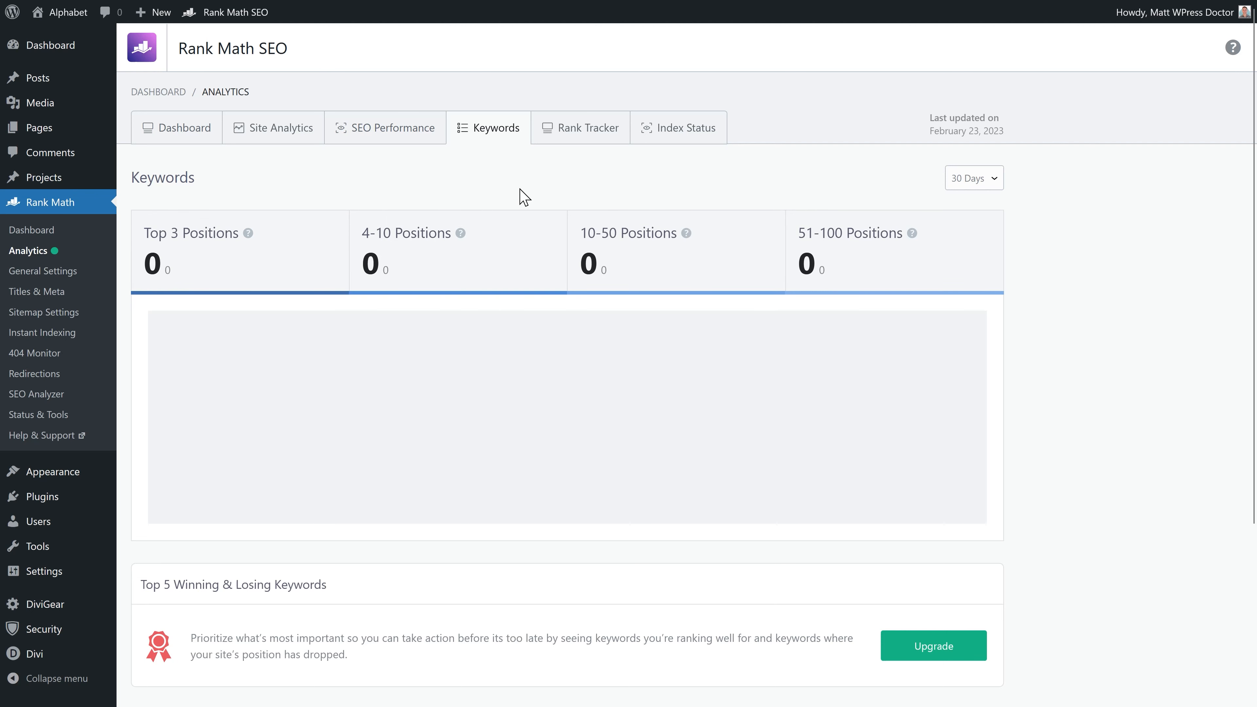
left_click(577, 134)
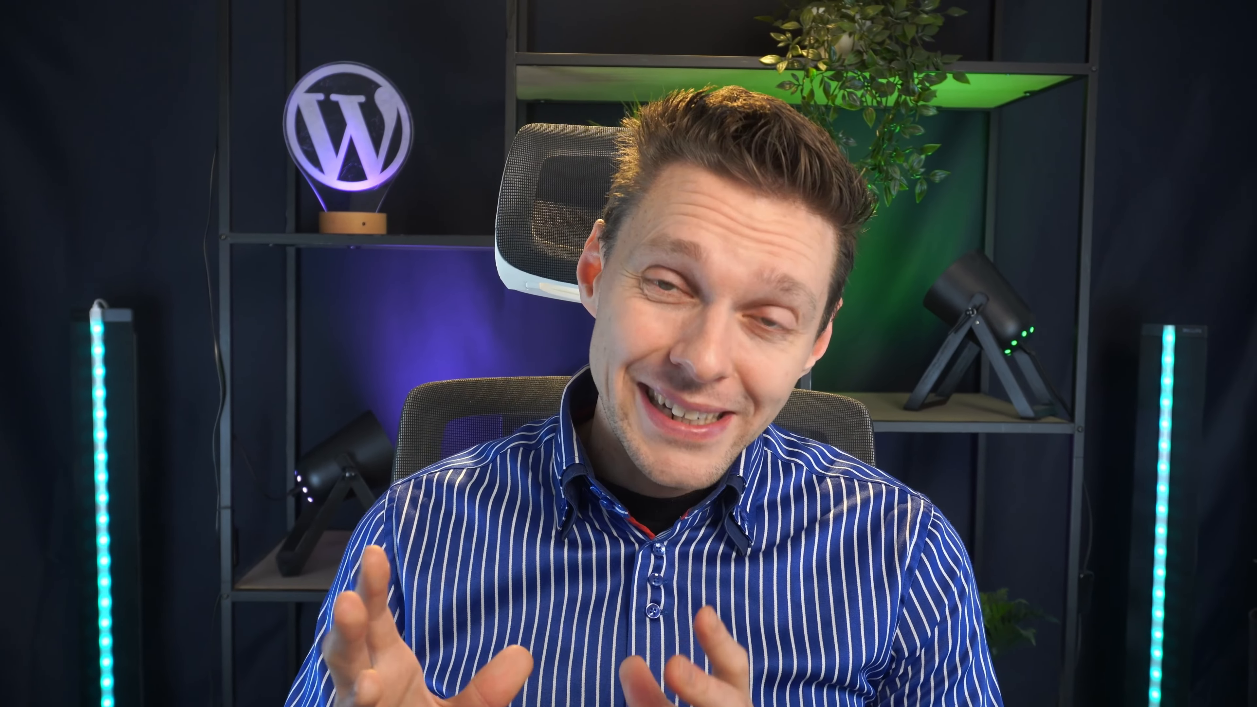
middle_click(1055, 242)
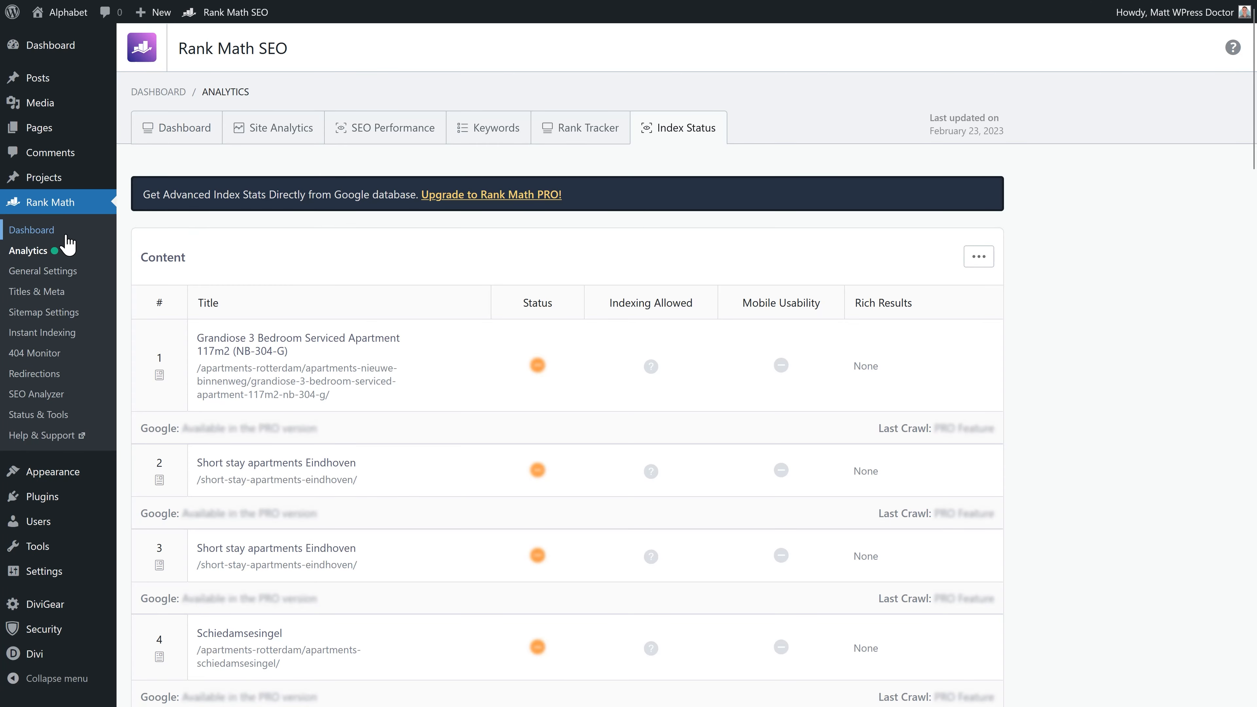
Enable Strip Category Base in the Links section of Rank Math's general settings.
left_click(23, 279)
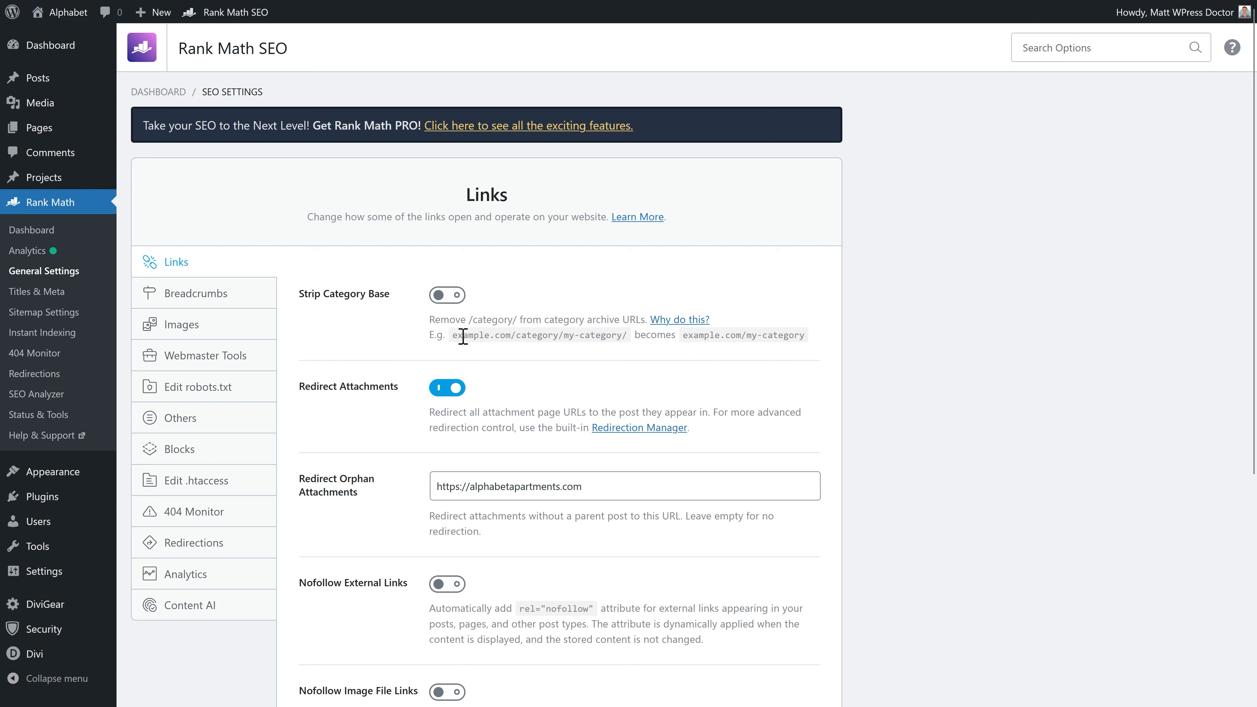
left_click_drag(452, 337, 613, 337)
left_click(614, 337)
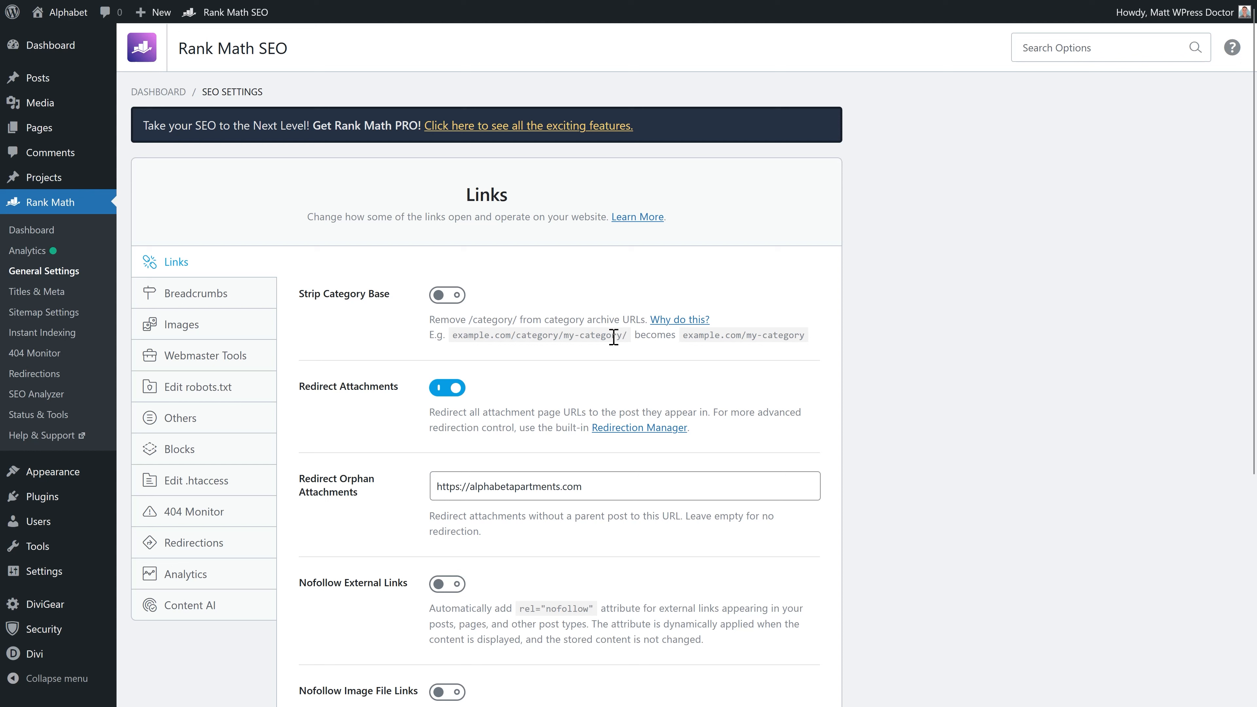
left_click(454, 299)
left_click_drag(741, 336, 825, 341)
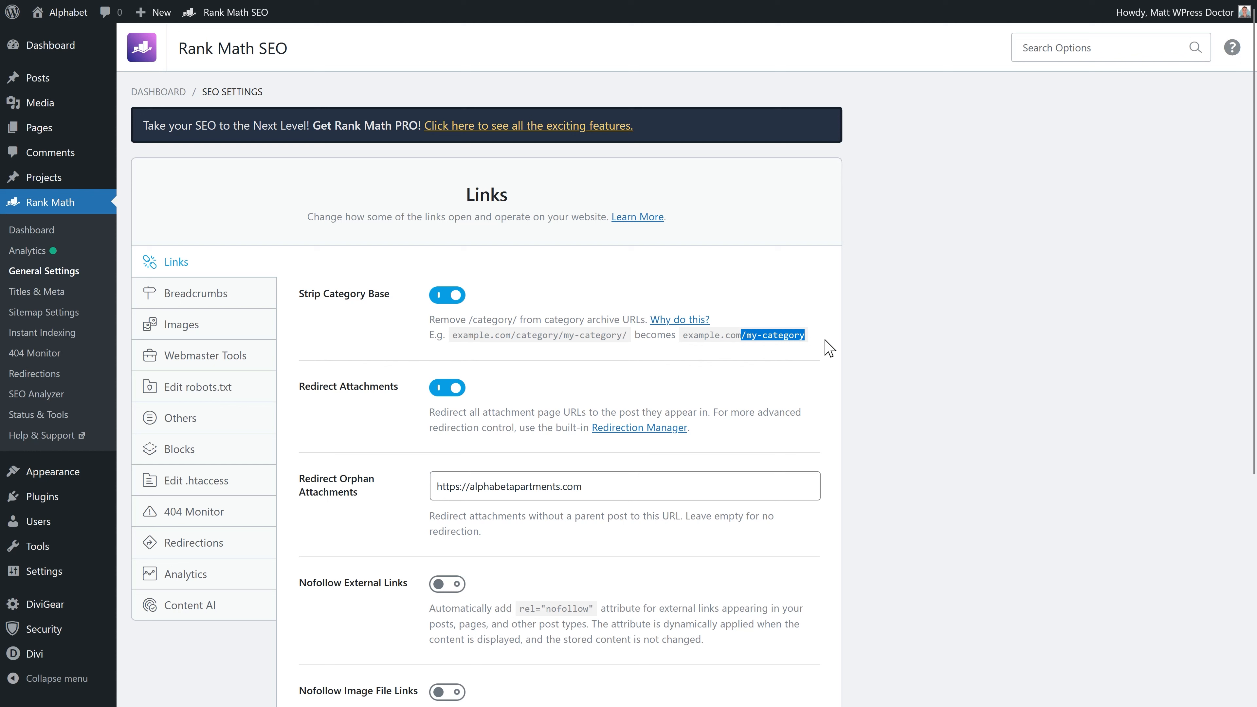
left_click(829, 348)
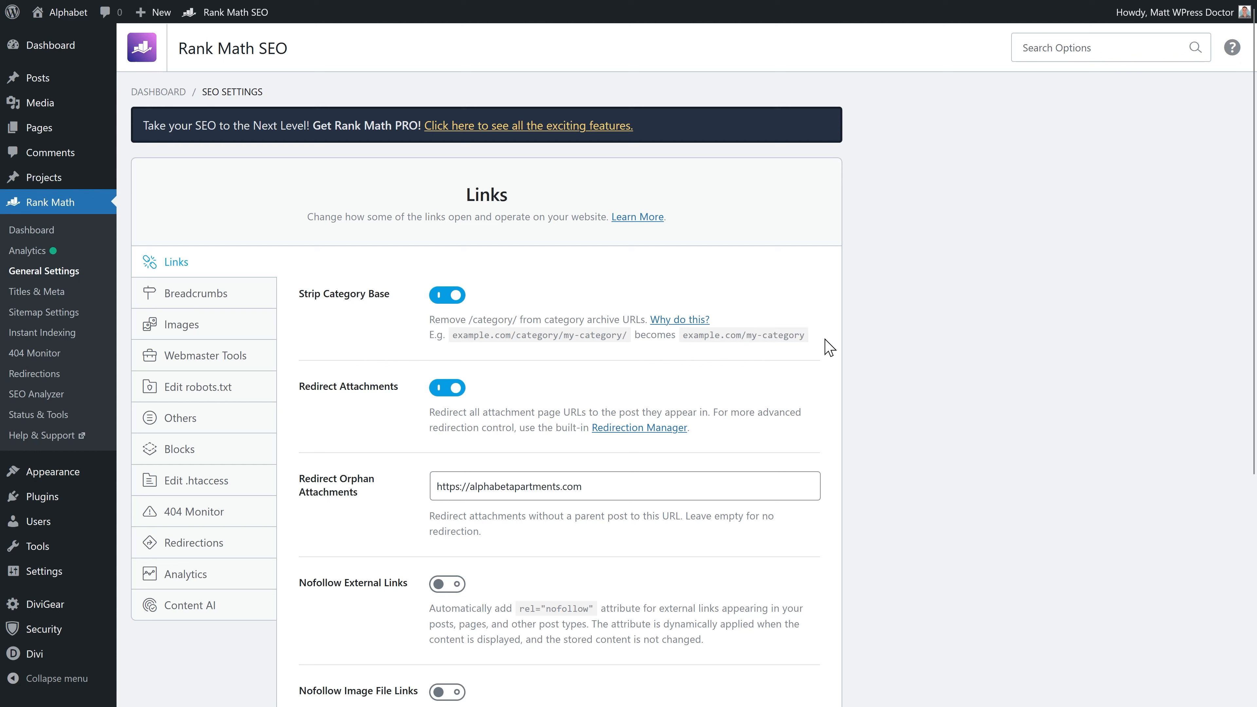
Examine the Redirect Attachments, Redirect Orphan Attachments and remaining link options in the Links settings.
middle_click(573, 286)
scroll(575, 293, "down", 2)
middle_click(575, 293)
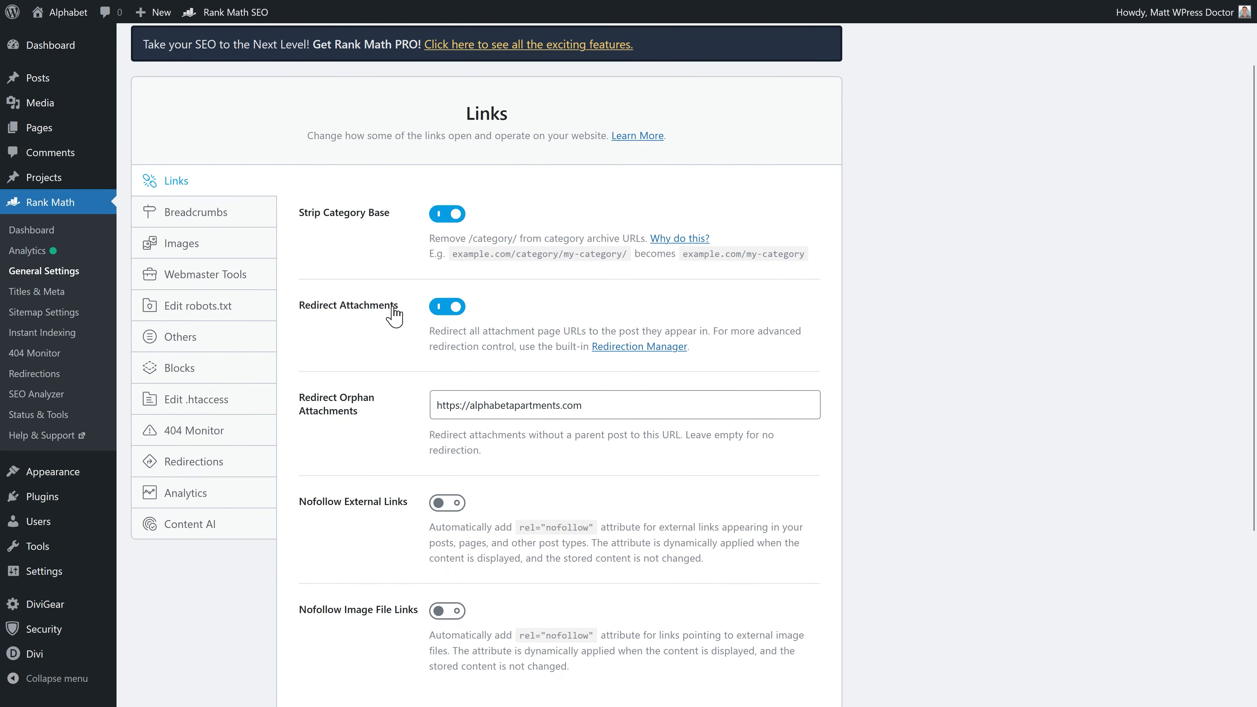
middle_click(565, 306)
scroll(564, 315, "down", 4)
middle_click(565, 319)
left_click_drag(363, 228, 346, 218)
left_click(368, 235)
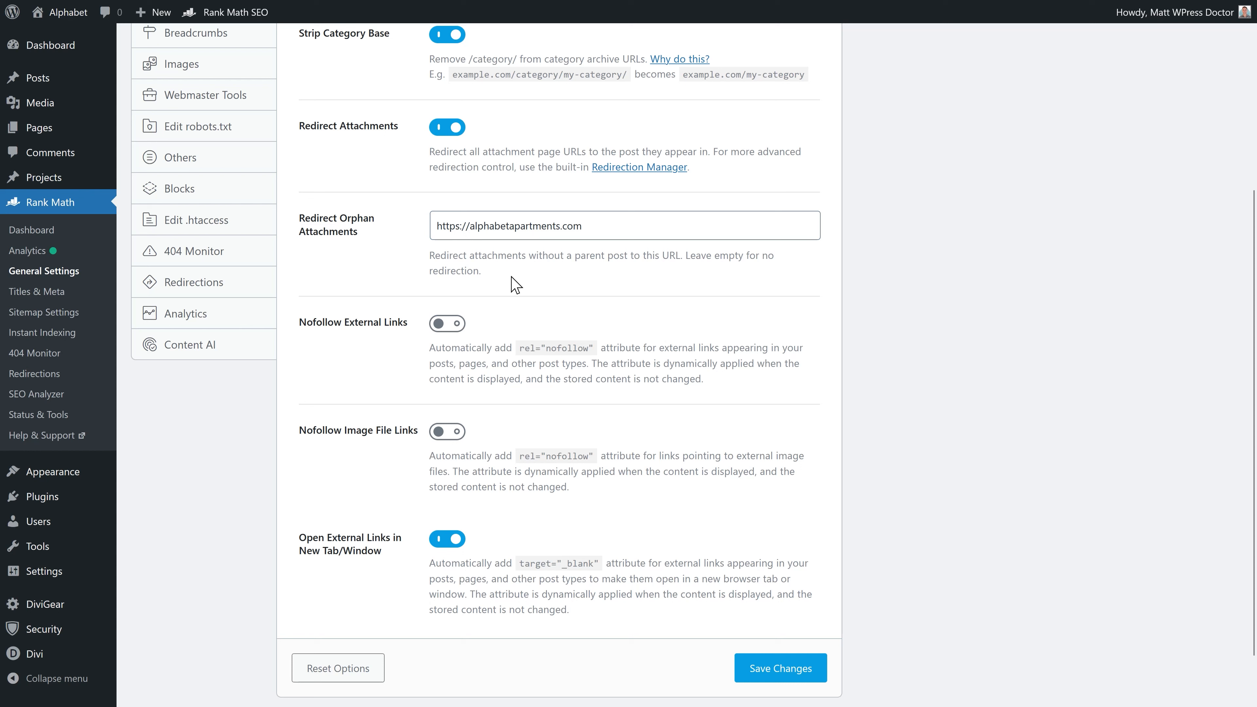
left_click_drag(578, 236, 434, 233)
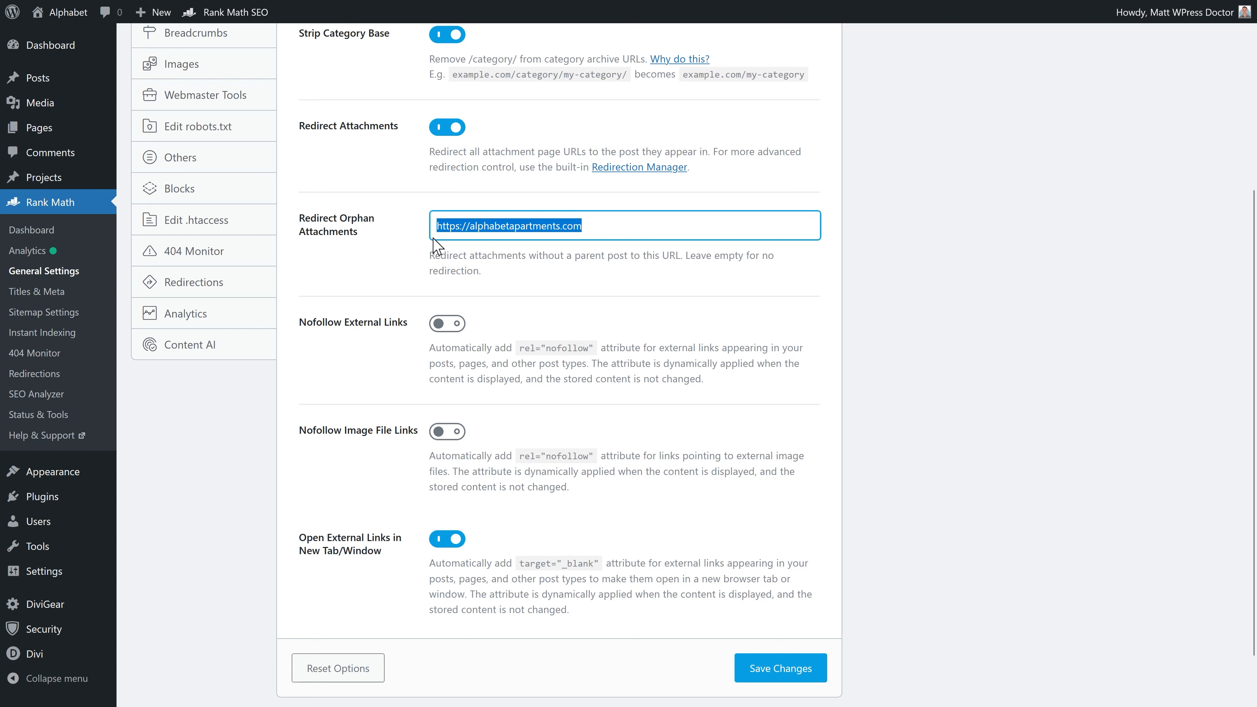
left_click(470, 267)
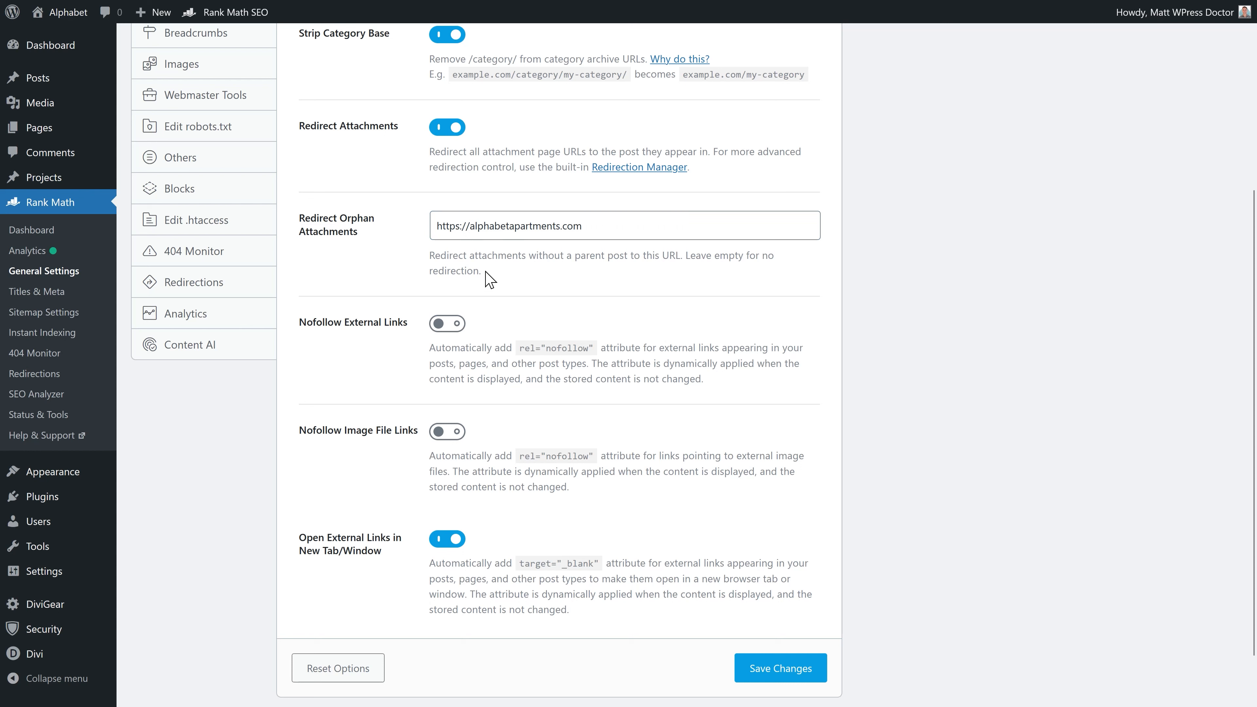
Save the Links settings and open the Breadcrumbs section of the general settings.
scroll(447, 268, "down", 1)
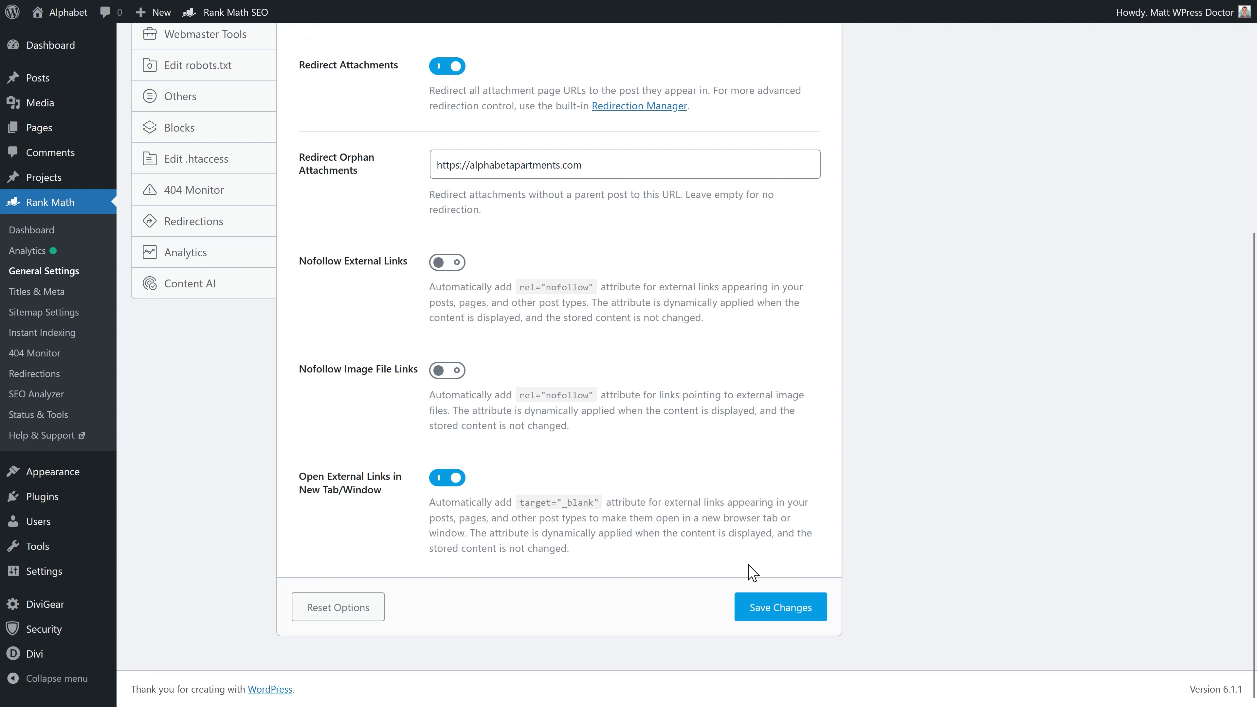
left_click(778, 614)
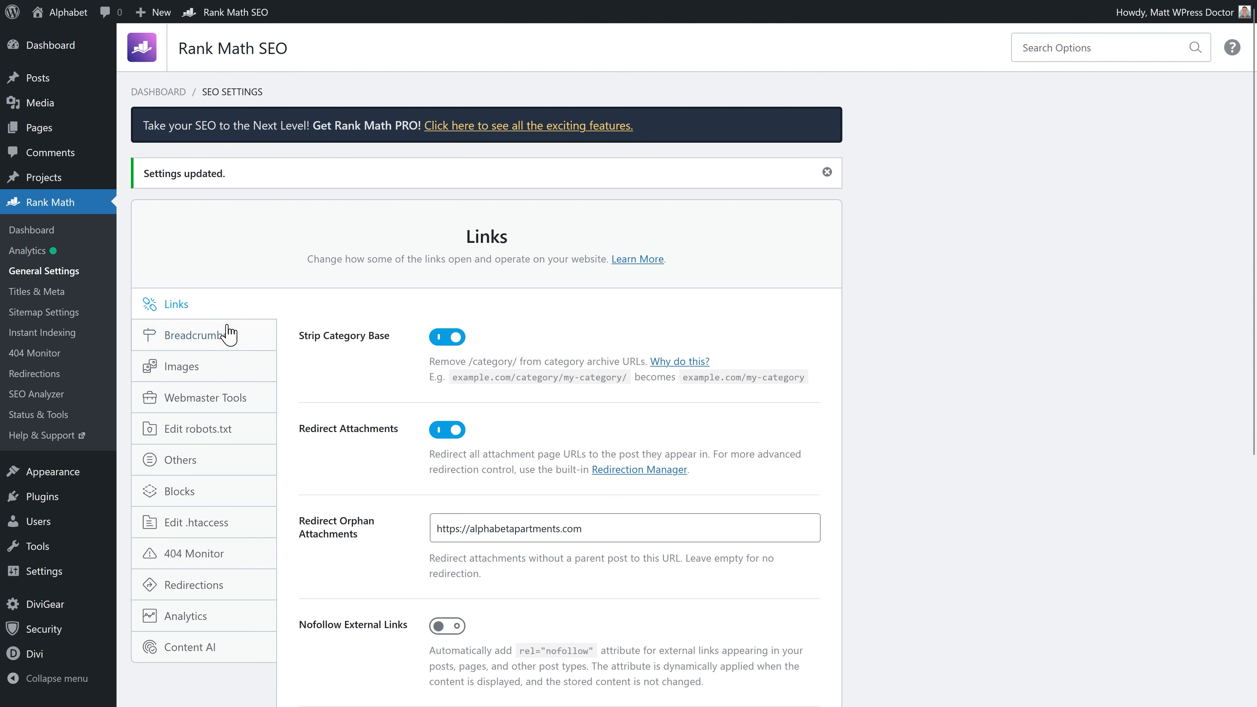
left_click(186, 341)
scroll(458, 201, "down", 3)
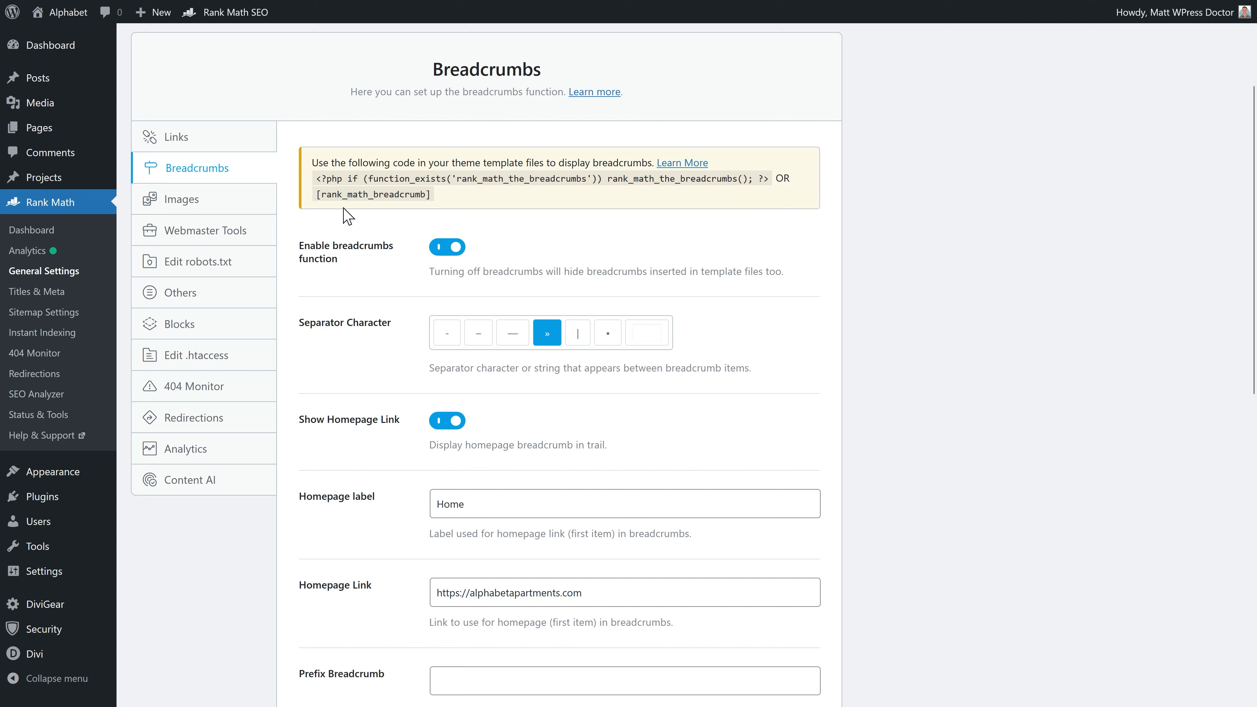
Copy the [rank_math_breadcrumb] shortcode from the note above the breadcrumb options.
left_click_drag(316, 178, 753, 196)
left_click(673, 200)
left_click_drag(431, 196, 322, 198)
right_click(341, 197)
left_click(358, 209)
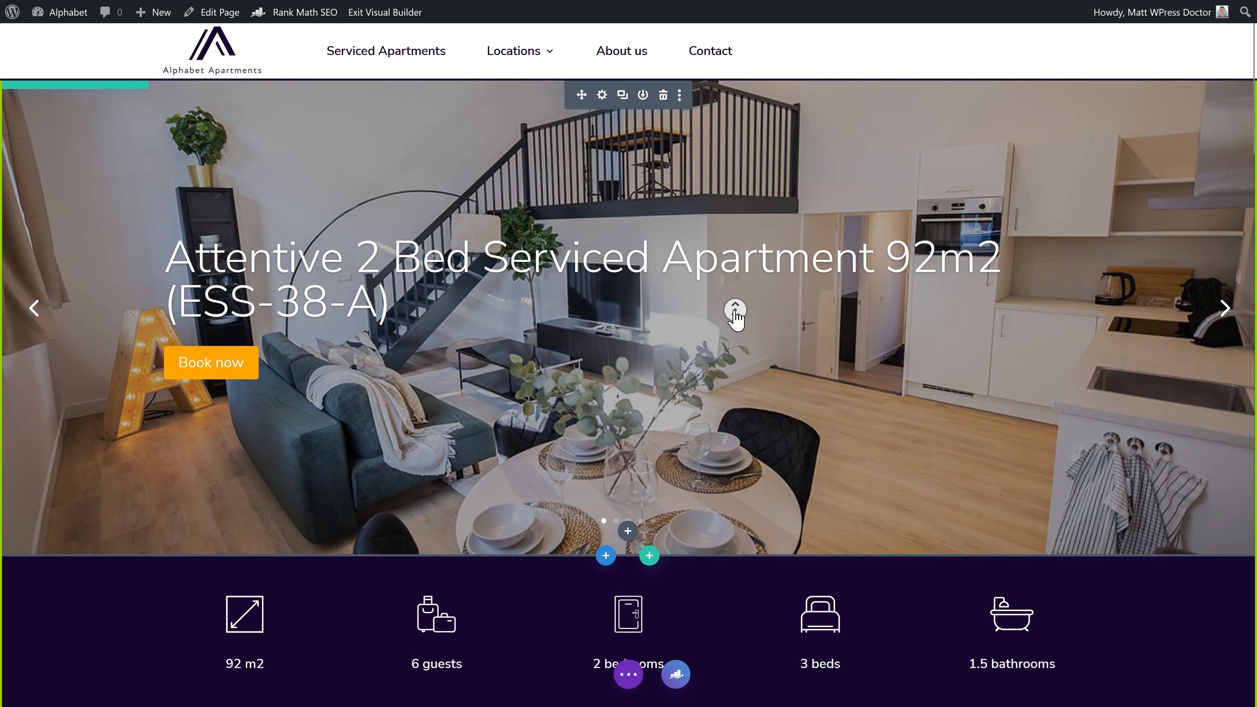
On the apartment page in the Divi visual builder, insert a single-column row with a Text module in the Apartment Description section.
scroll(735, 317, "down", 5)
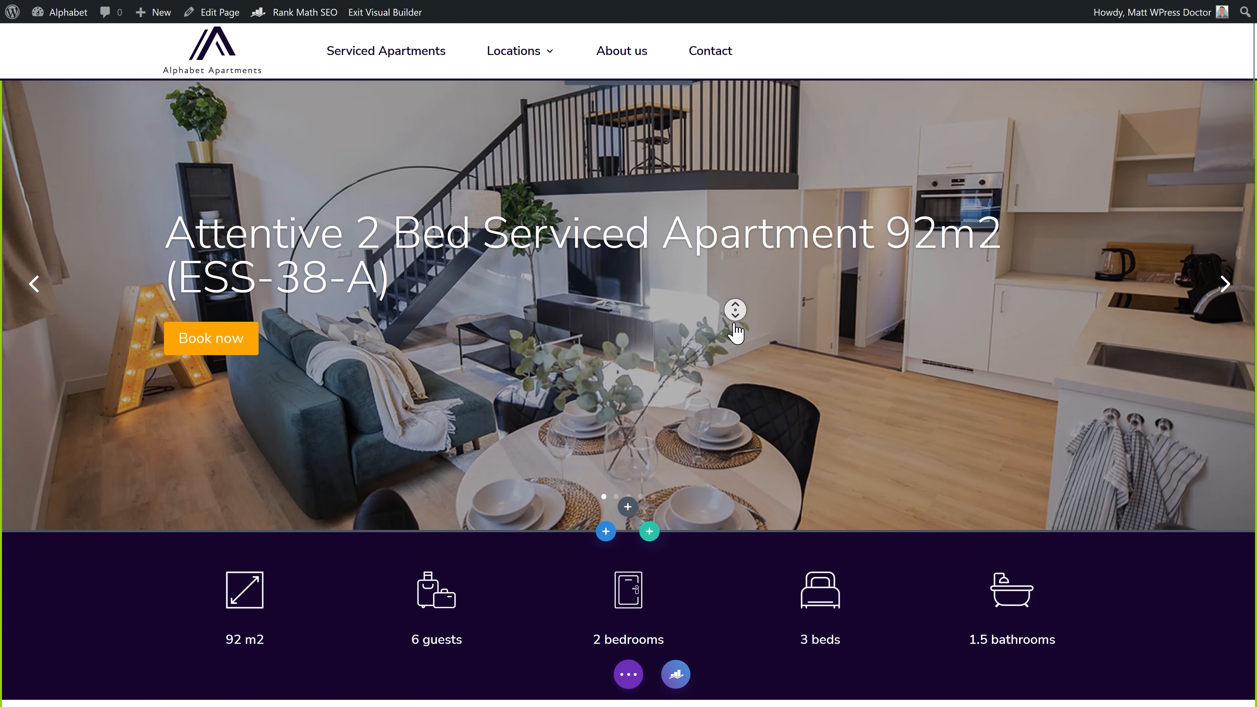
scroll(732, 337, "down", 4)
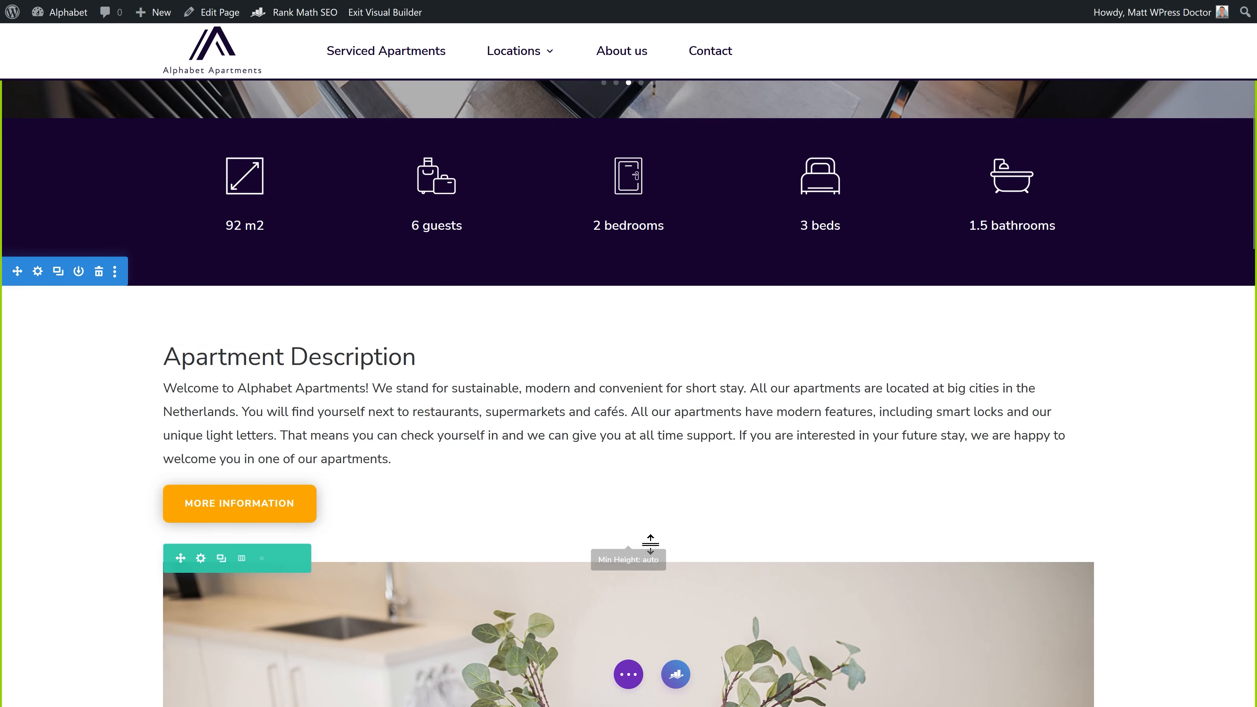
left_click(650, 542)
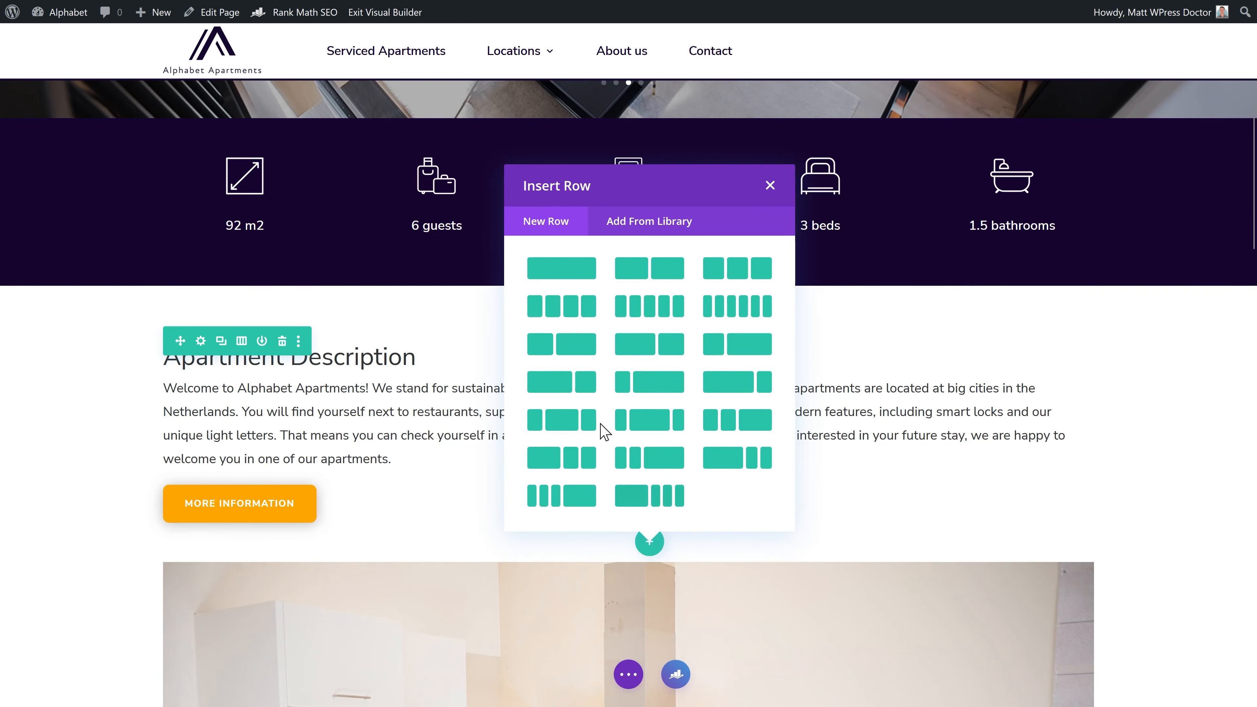
left_click(569, 275)
type("text")
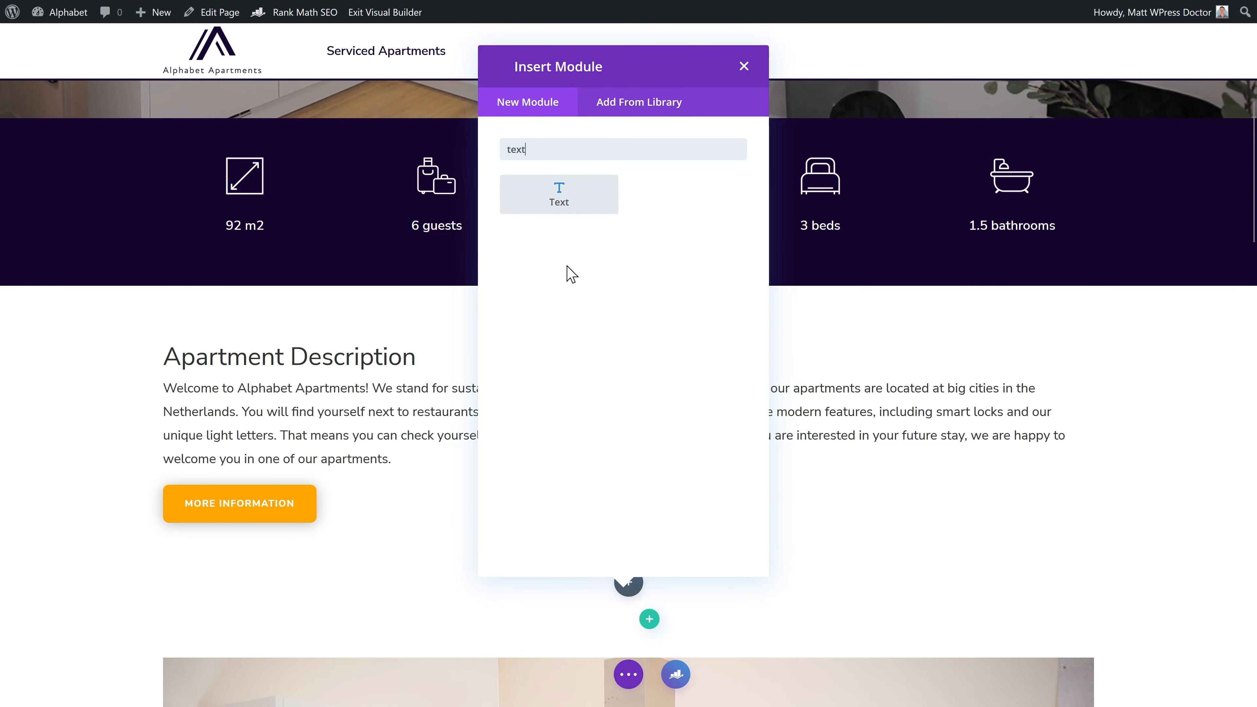
left_click(558, 193)
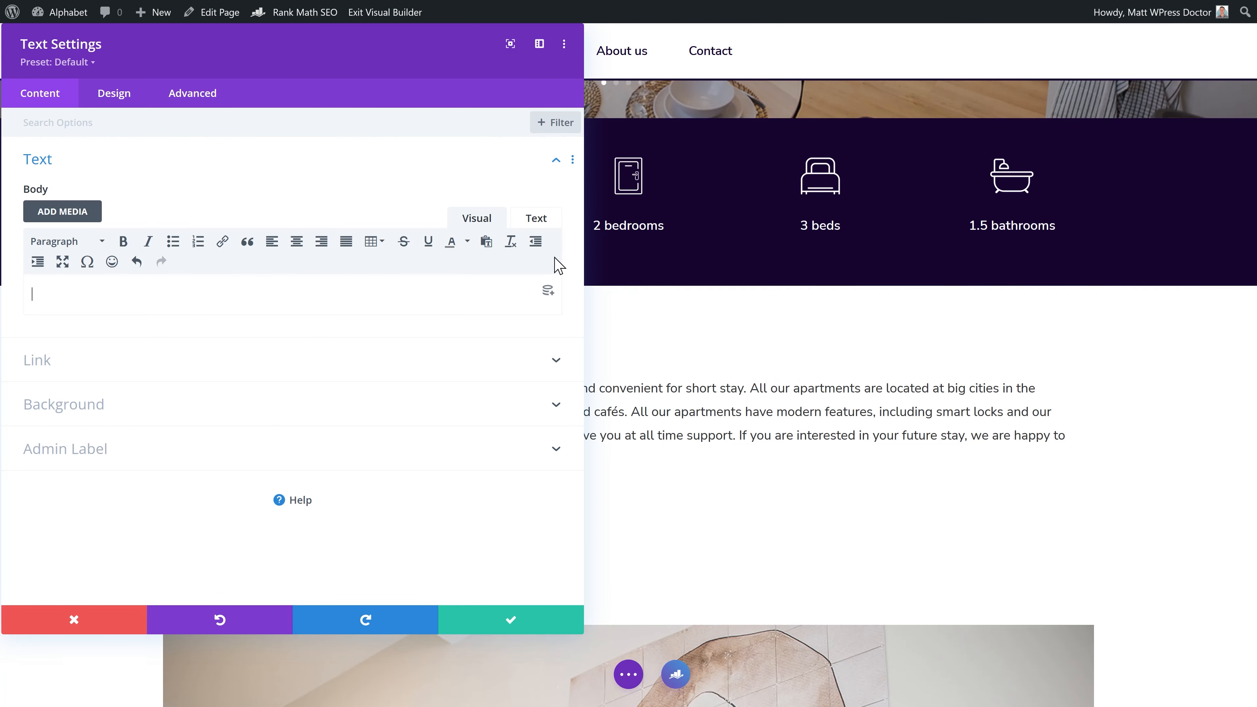
Paste the [rank_math_breadcrumb] shortcode into the Text module's body in its plain text view.
left_click(540, 219)
right_click(258, 286)
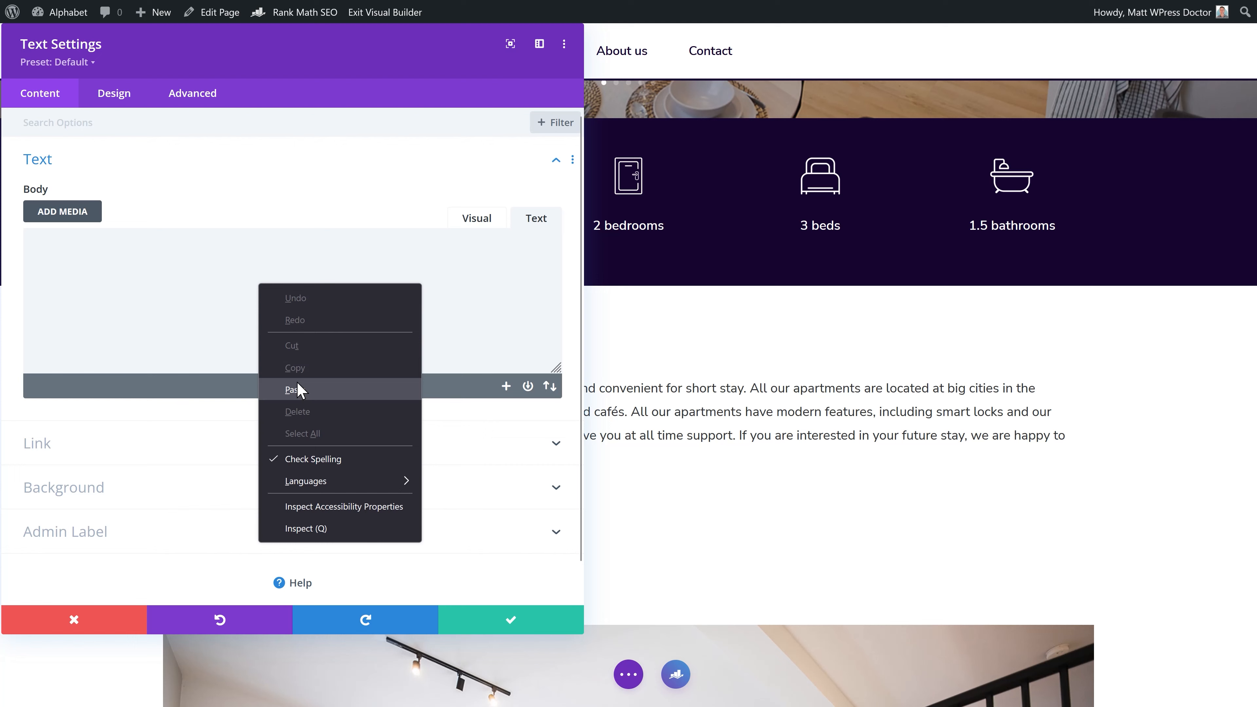
left_click(295, 390)
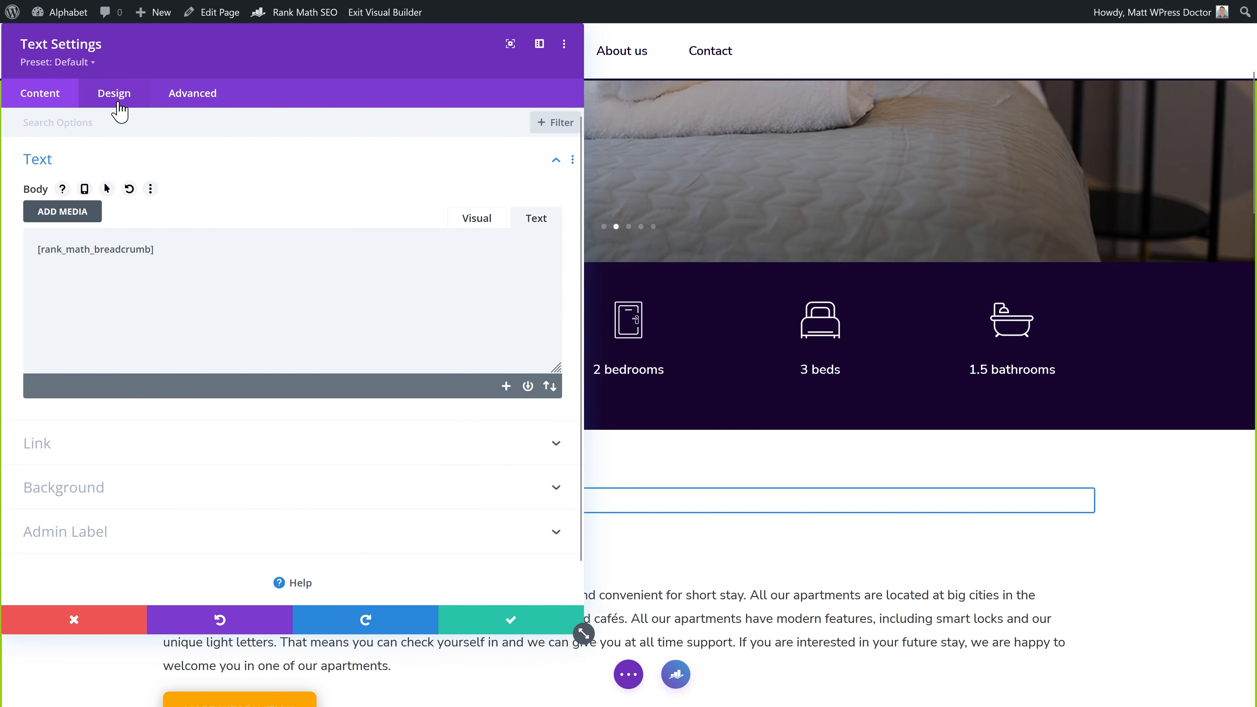
Set the Text module's link text color to the dark purple global color and save the module settings.
left_click(117, 98)
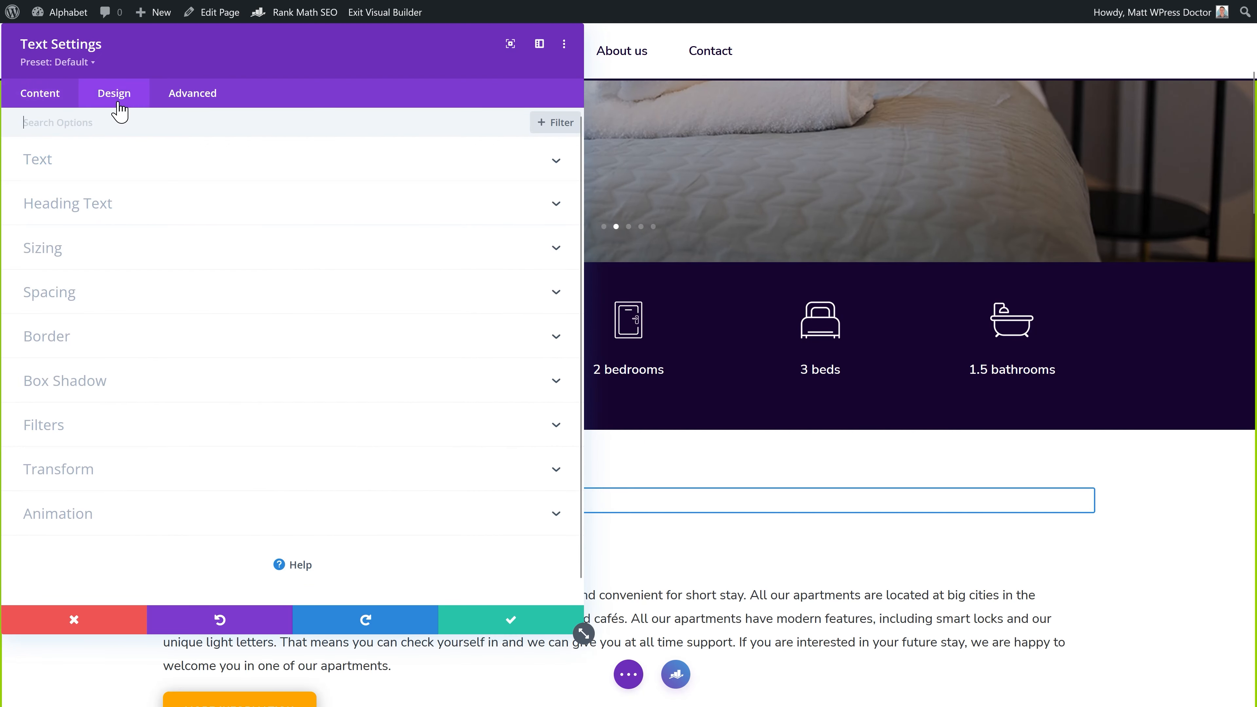
left_click(45, 159)
left_click(184, 204)
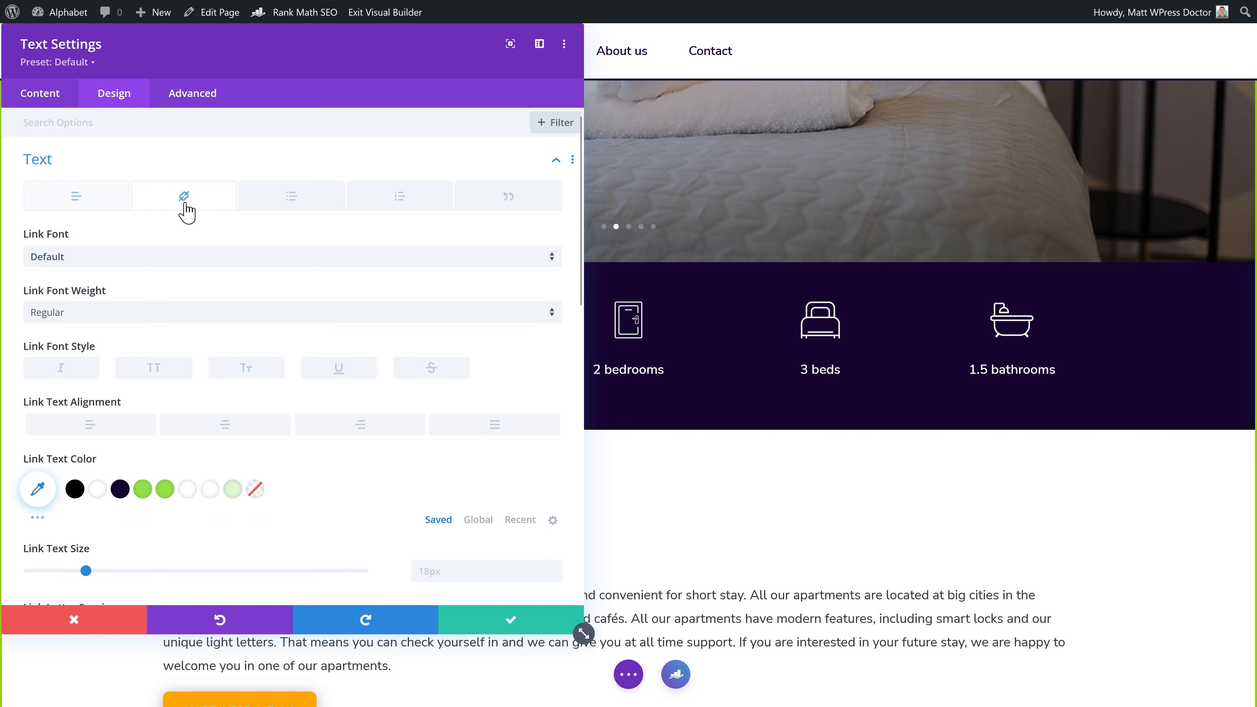
left_click(476, 519)
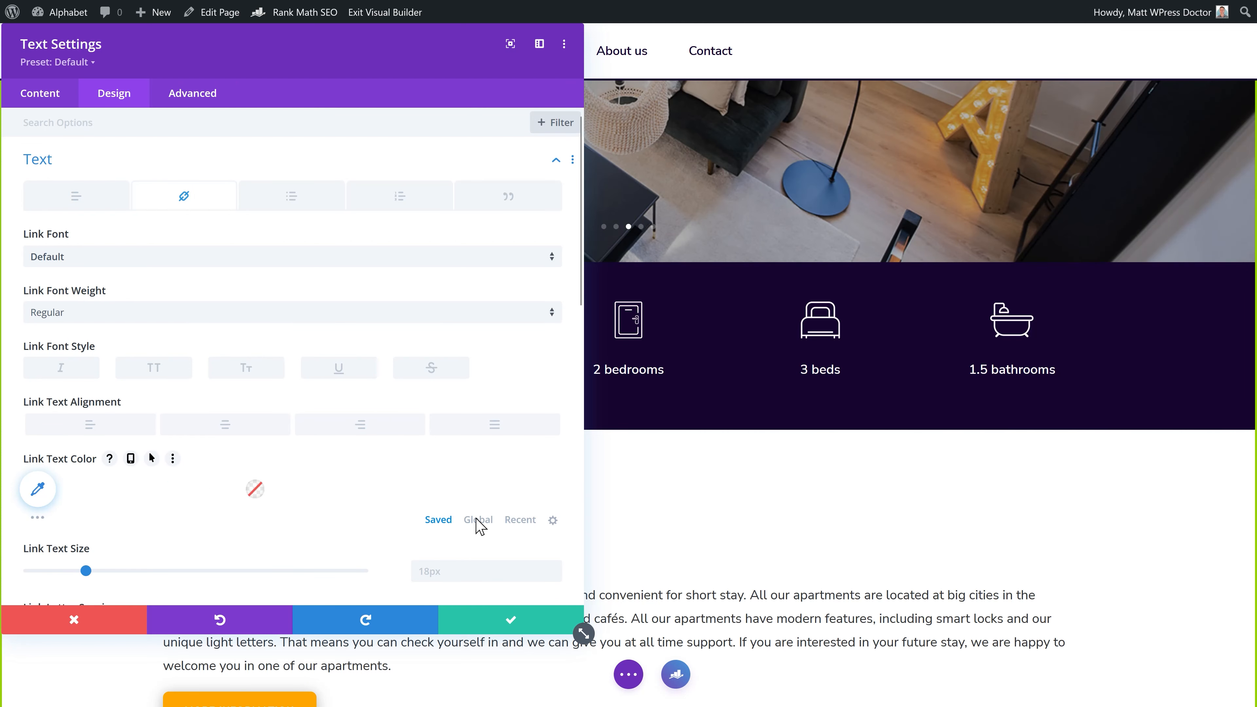
left_click(75, 491)
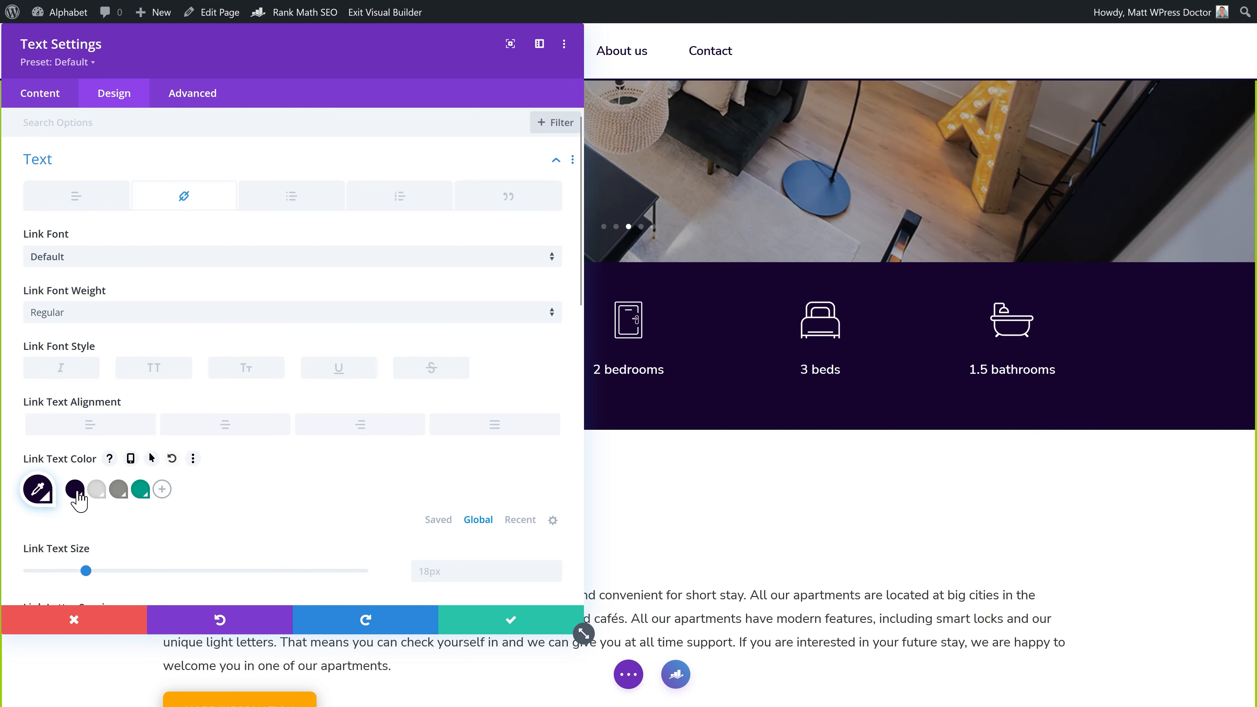
left_click(504, 626)
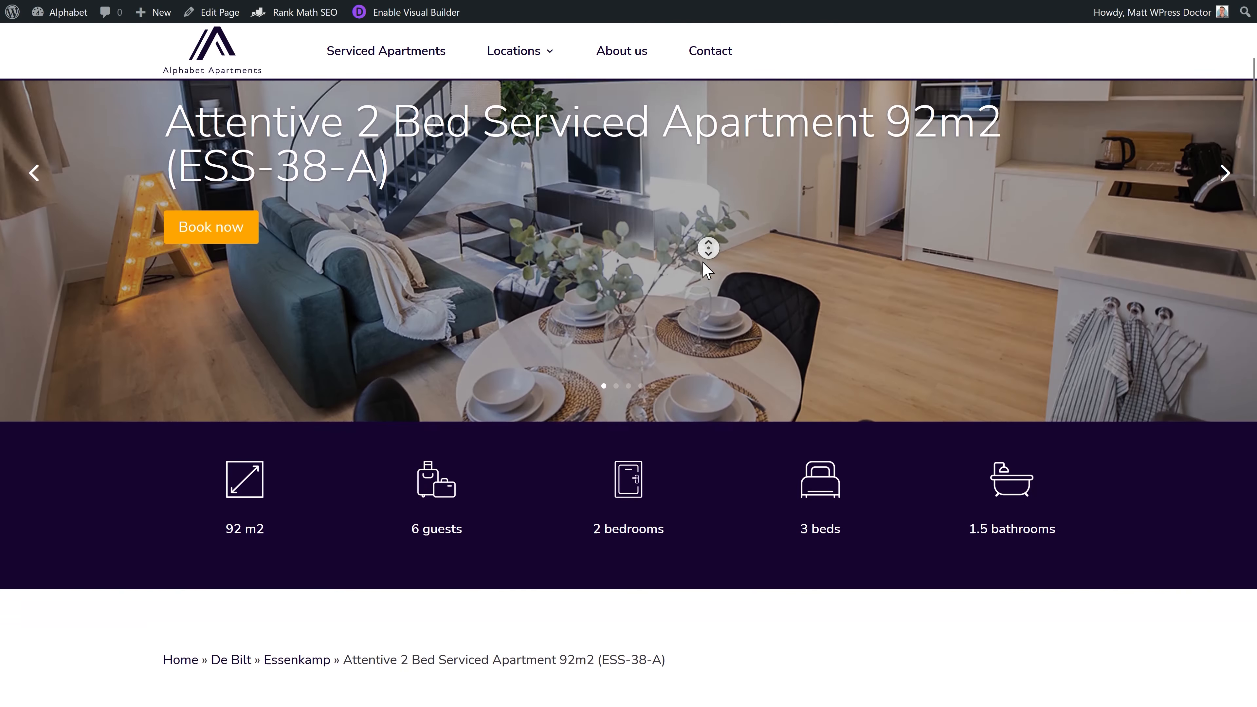
Check the breadcrumb trail on the live apartment page by following its Essenkamp link and returning through the apartment's View Details link.
middle_click(708, 247)
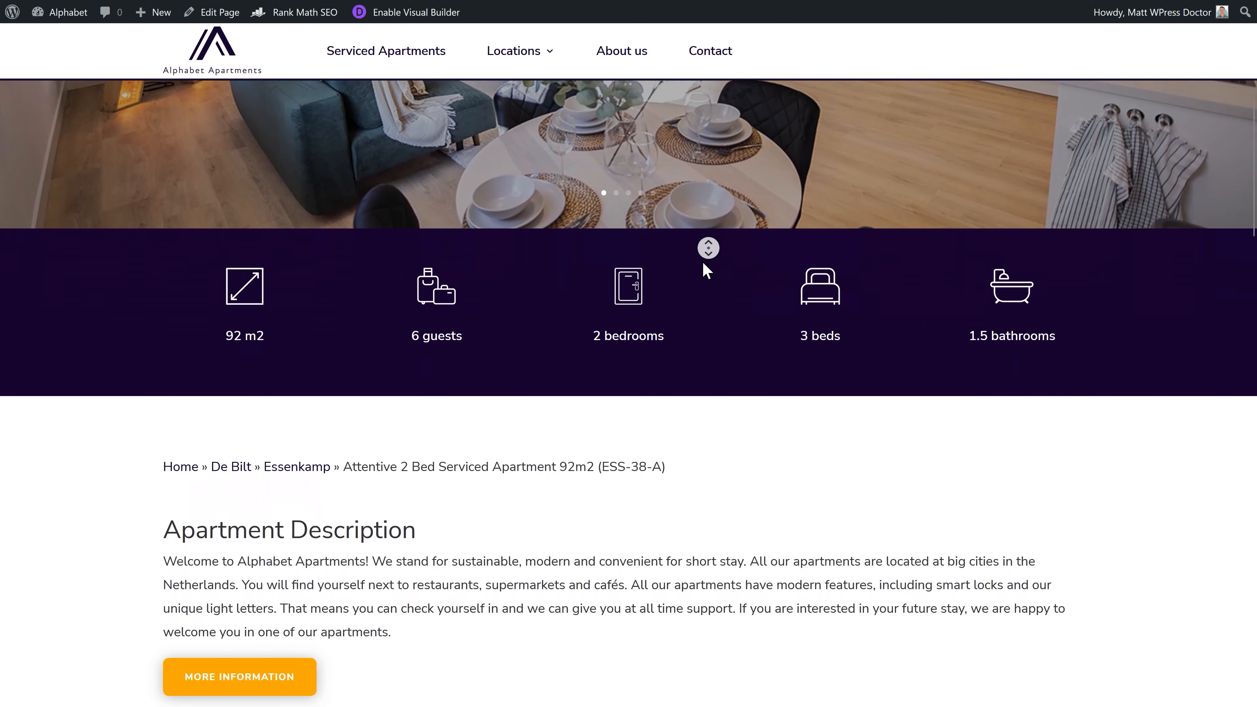
middle_click(703, 264)
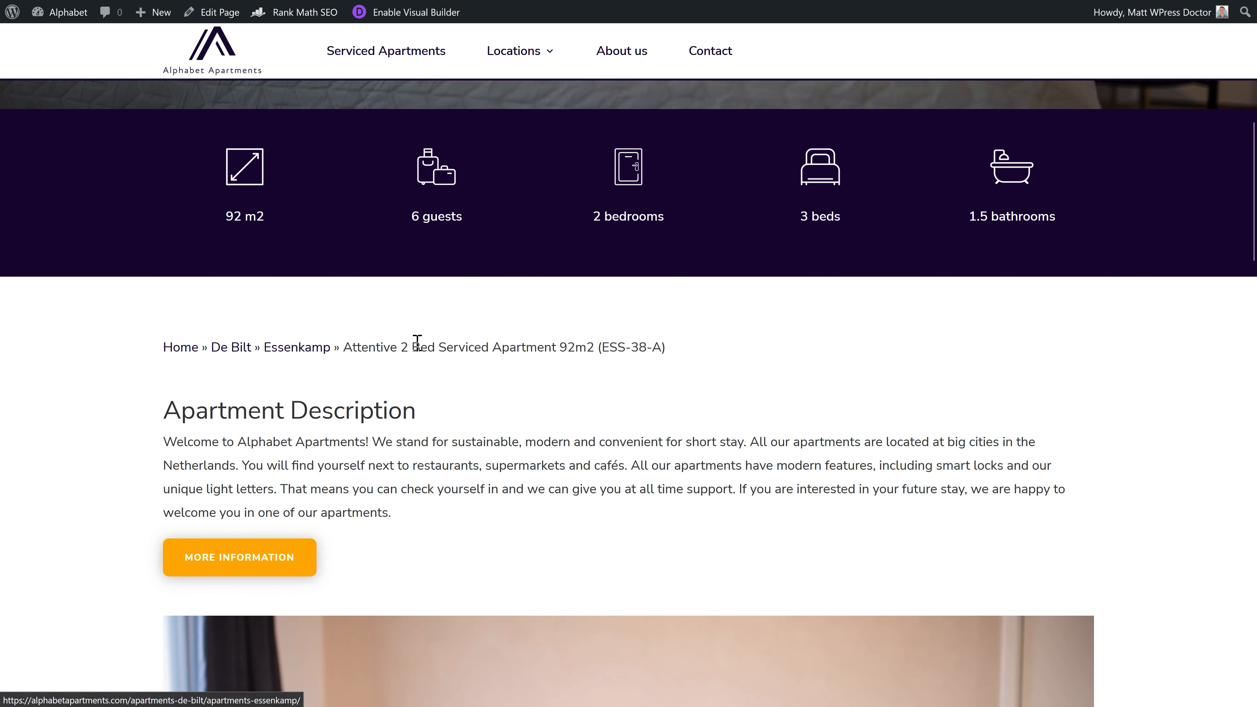
scroll(328, 351, "down", 1)
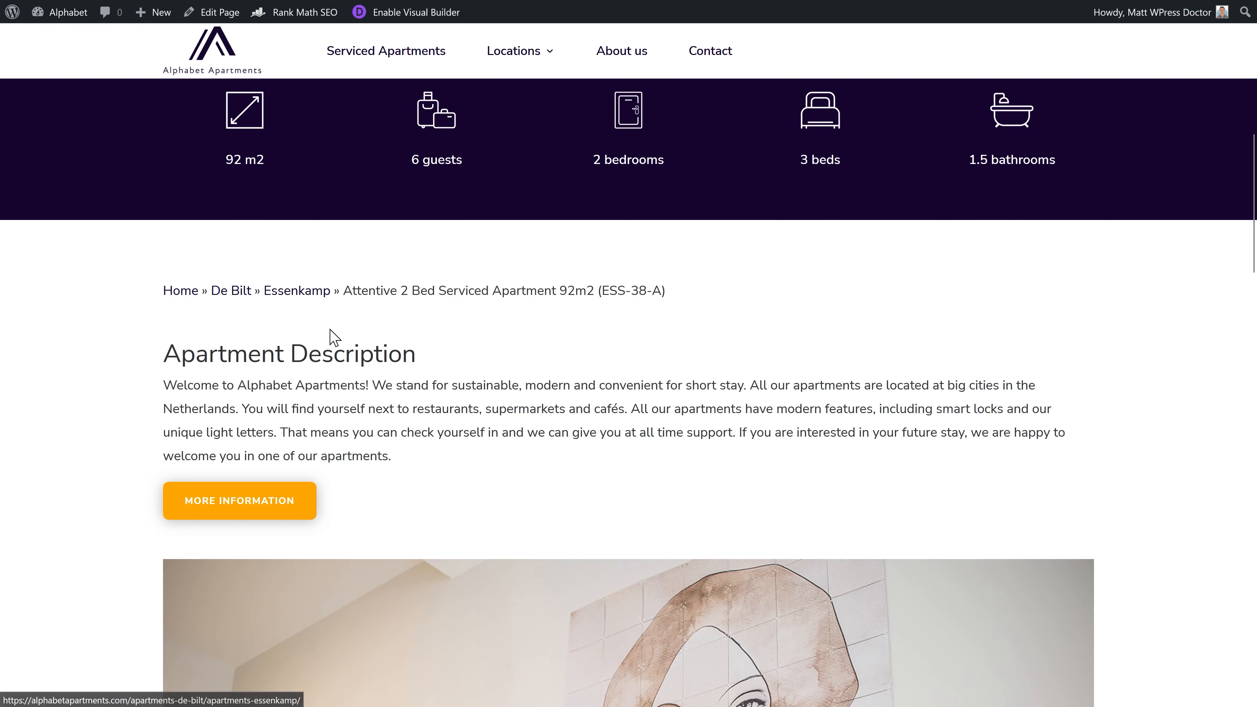
left_click(289, 304)
middle_click(604, 352)
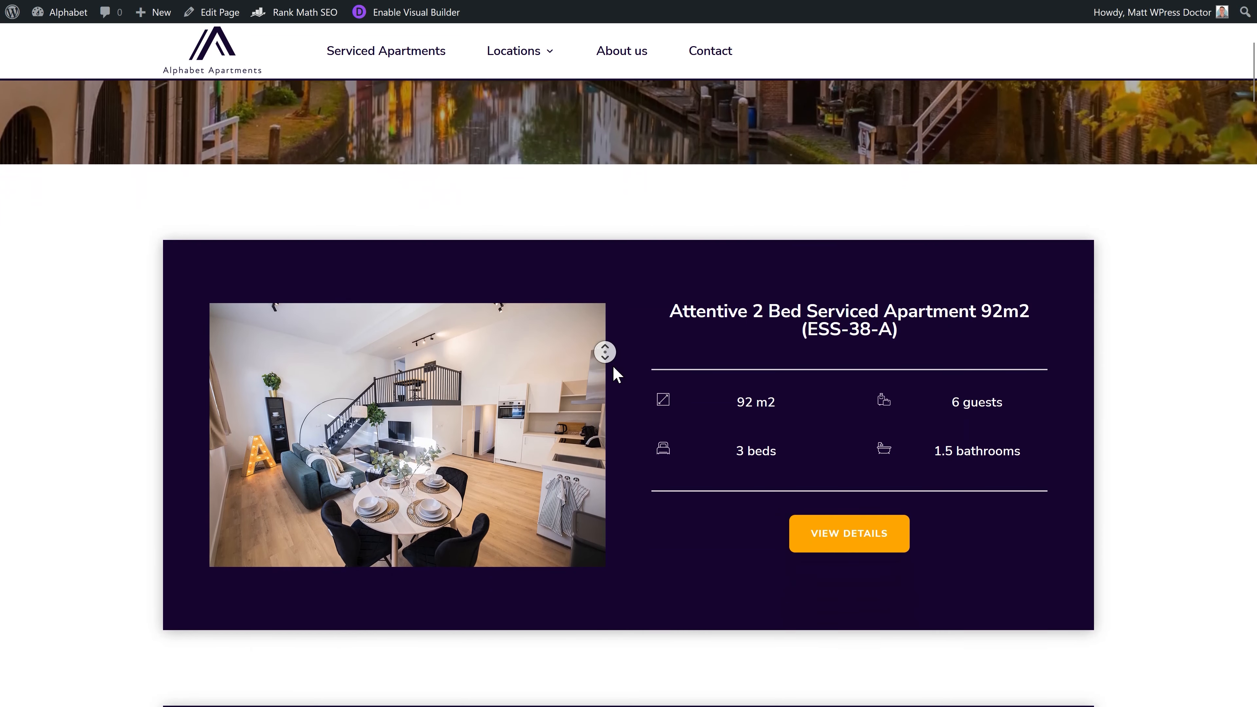
middle_click(613, 364)
left_click(851, 535)
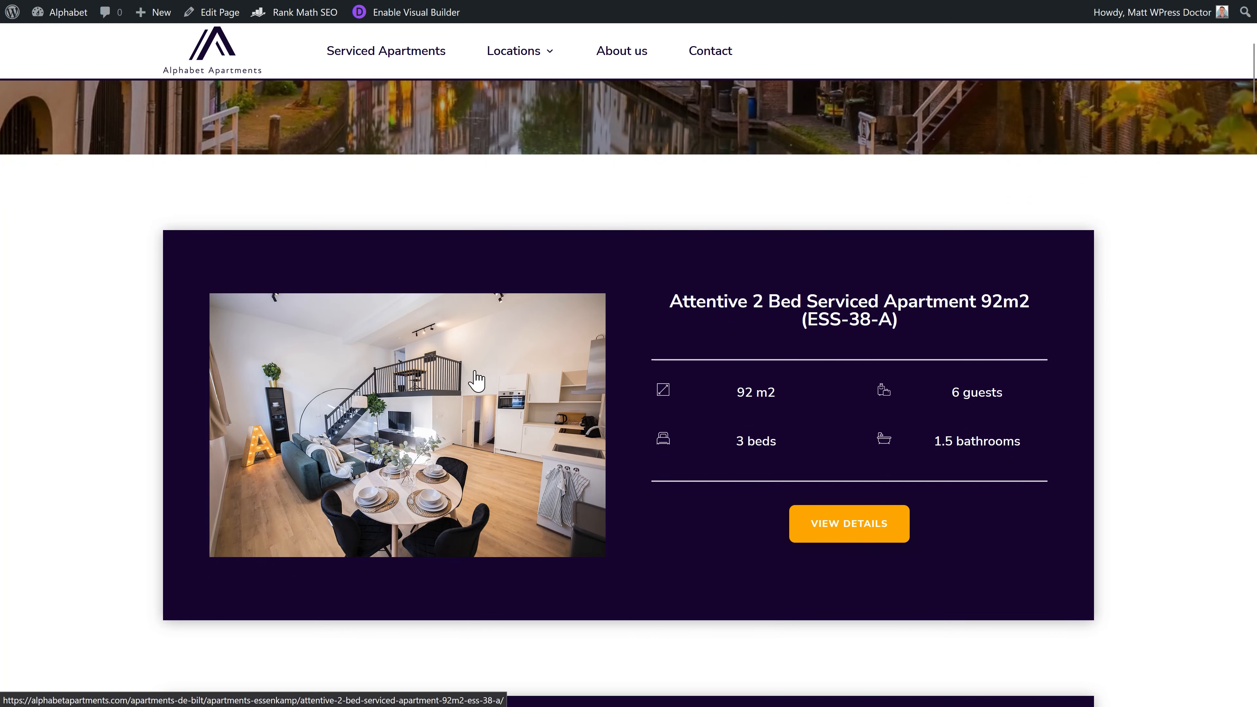
middle_click(547, 336)
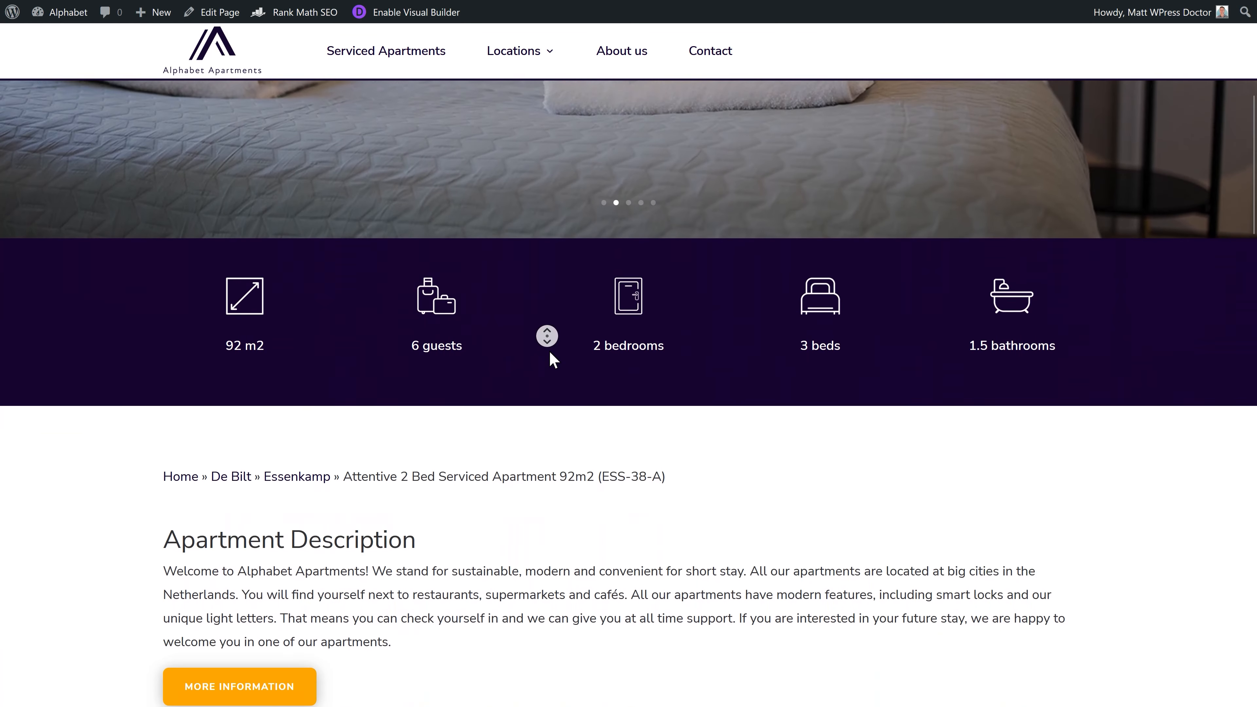
middle_click(551, 354)
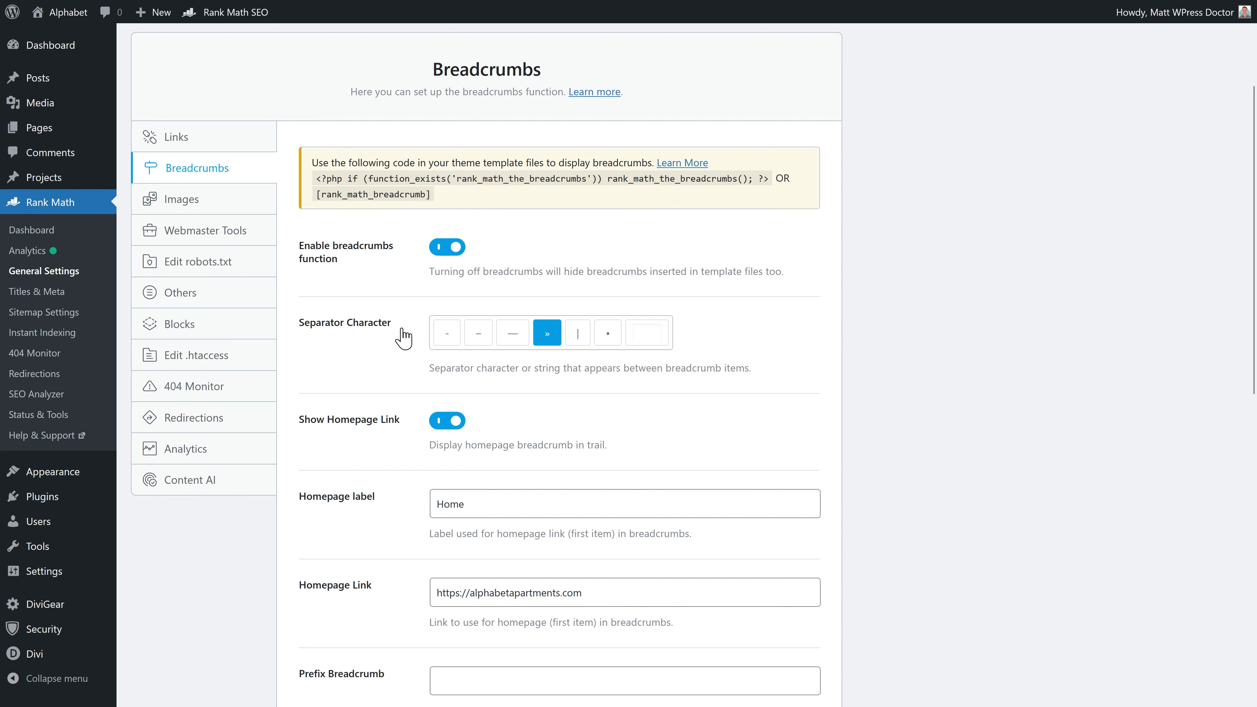
Try the breadcrumb separator characters, including a custom *** string, and reselect the » separator.
left_click(446, 336)
left_click(551, 341)
left_click(578, 339)
left_click(607, 340)
left_click(648, 341)
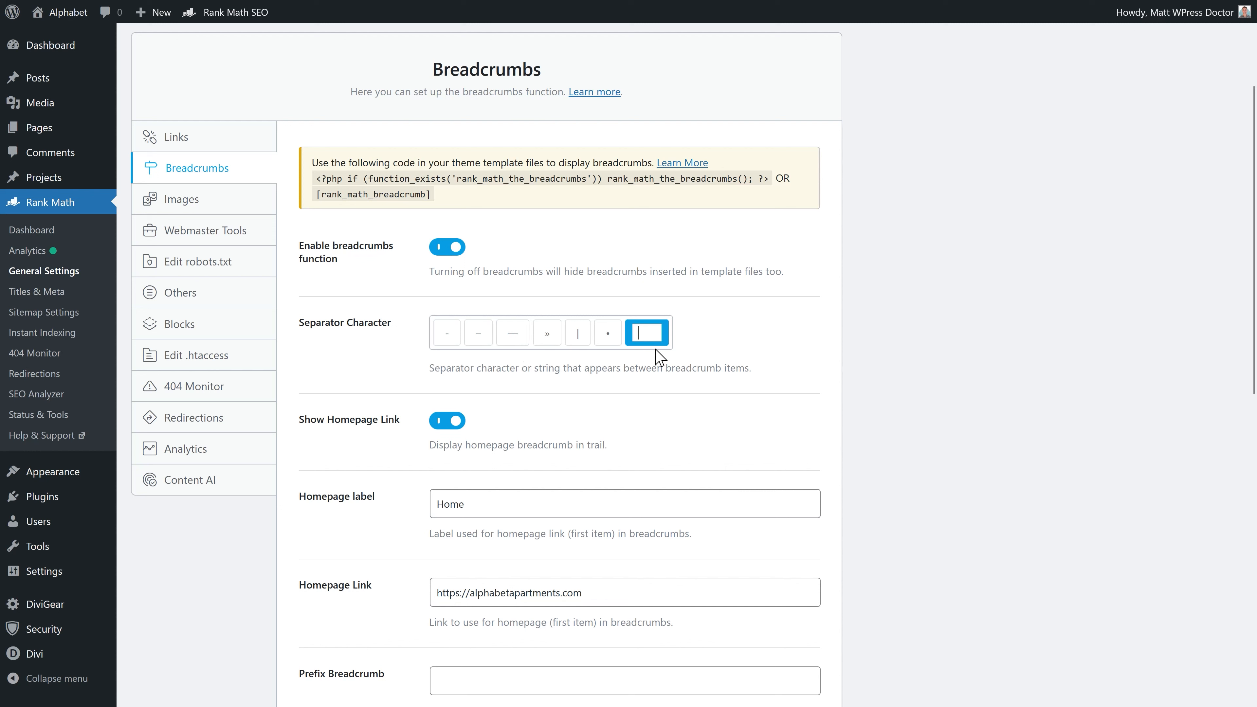
type("***")
left_click(546, 334)
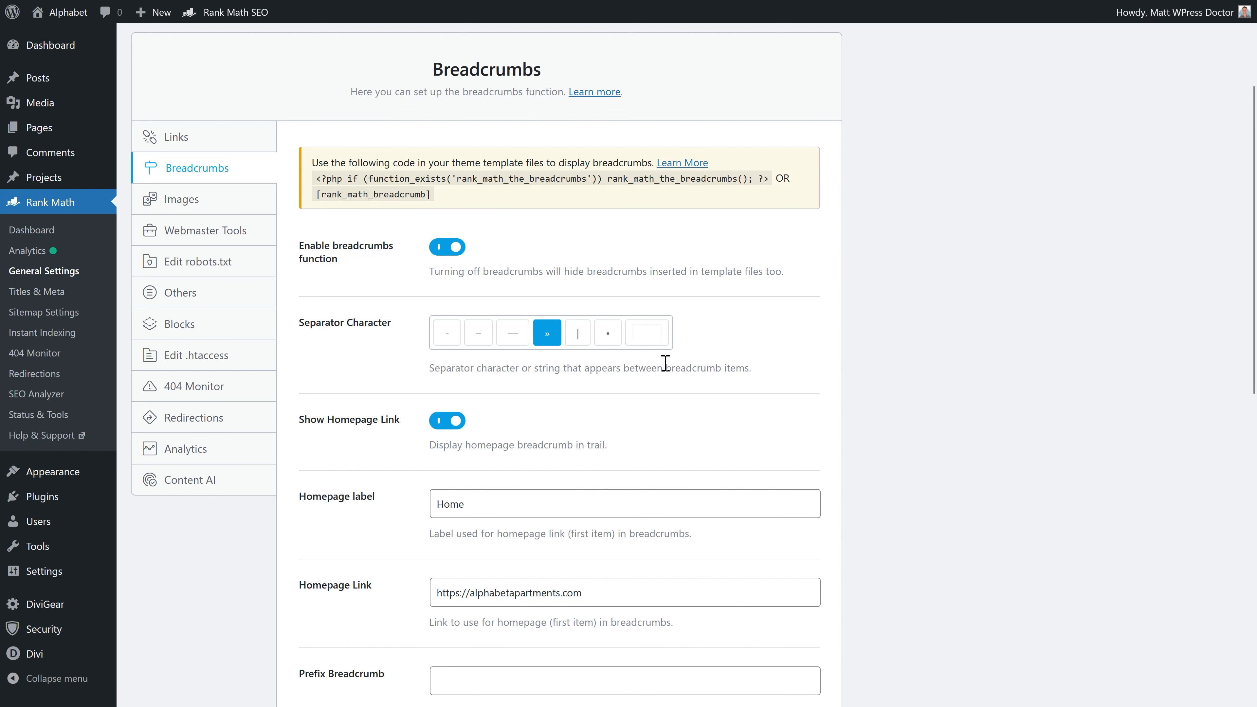
Try "Start" as the breadcrumb homepage label and change it back to "Home".
scroll(664, 363, "down", 5)
left_click(709, 353)
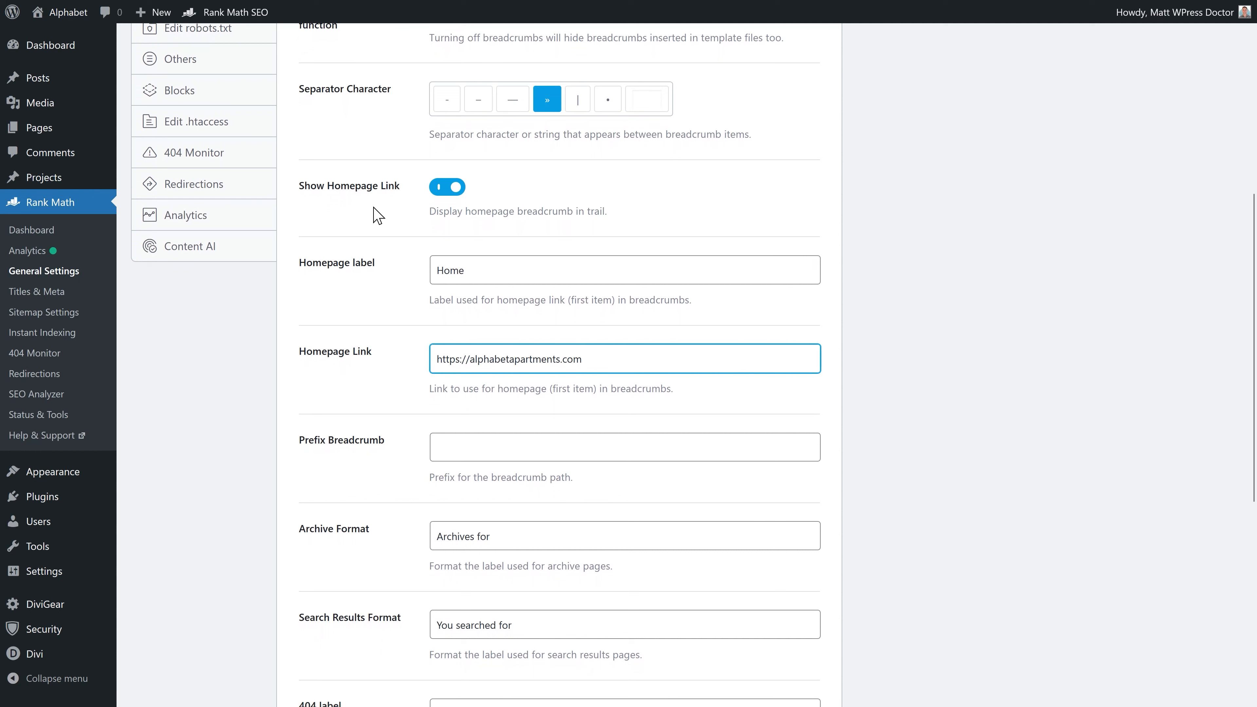
double_click(463, 269)
type("Start")
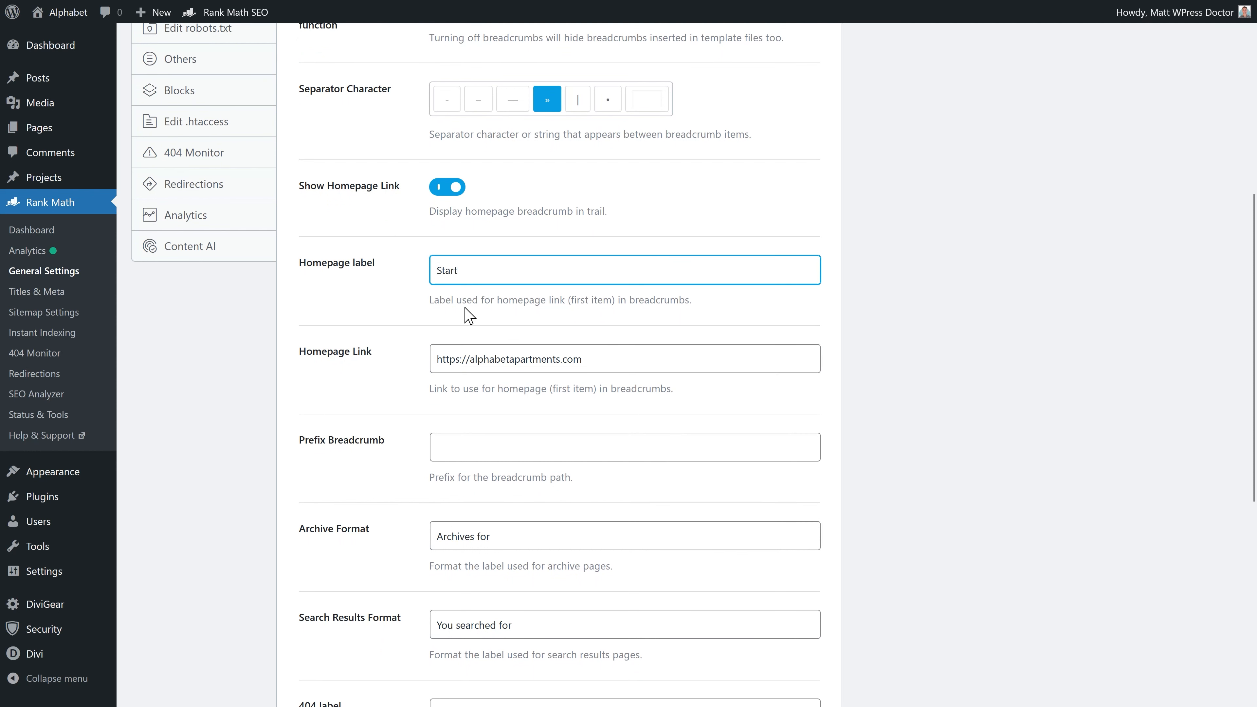
left_click_drag(470, 271, 418, 277)
type("Home")
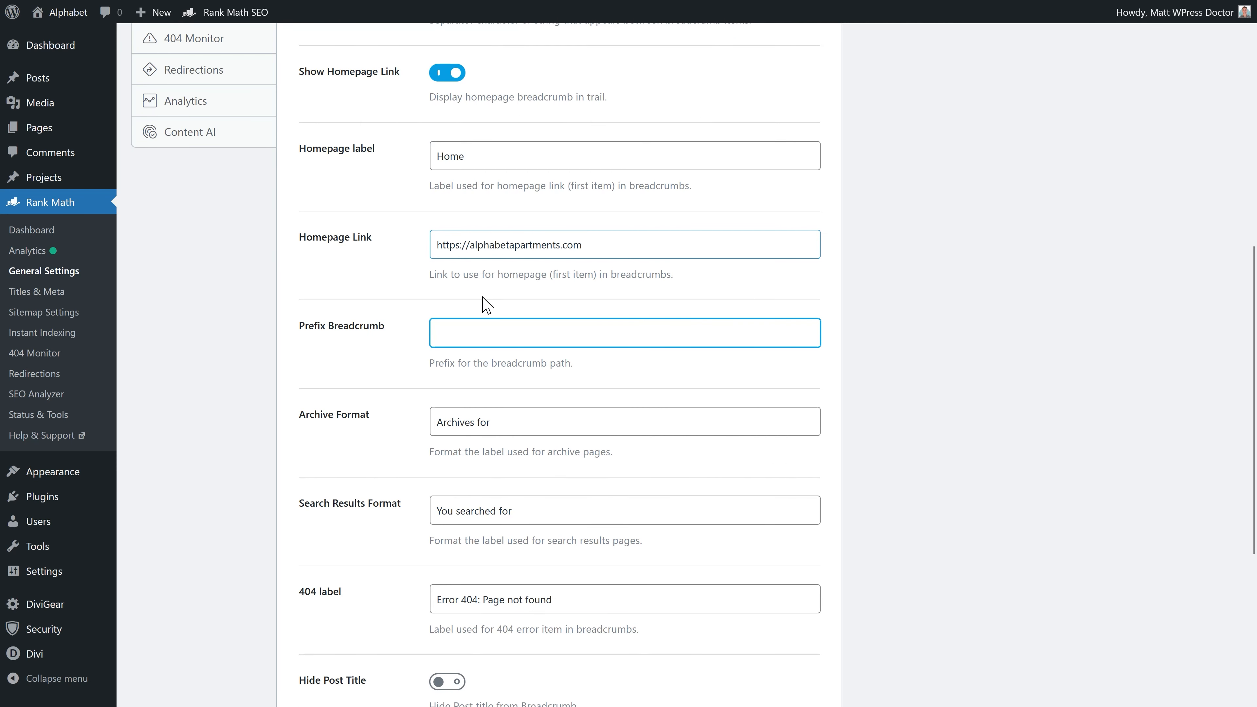
Try "(prefix)" as the breadcrumb prefix and check it in the trail on the live apartment page.
type("(prefix)")
scroll(924, 375, "down", 5)
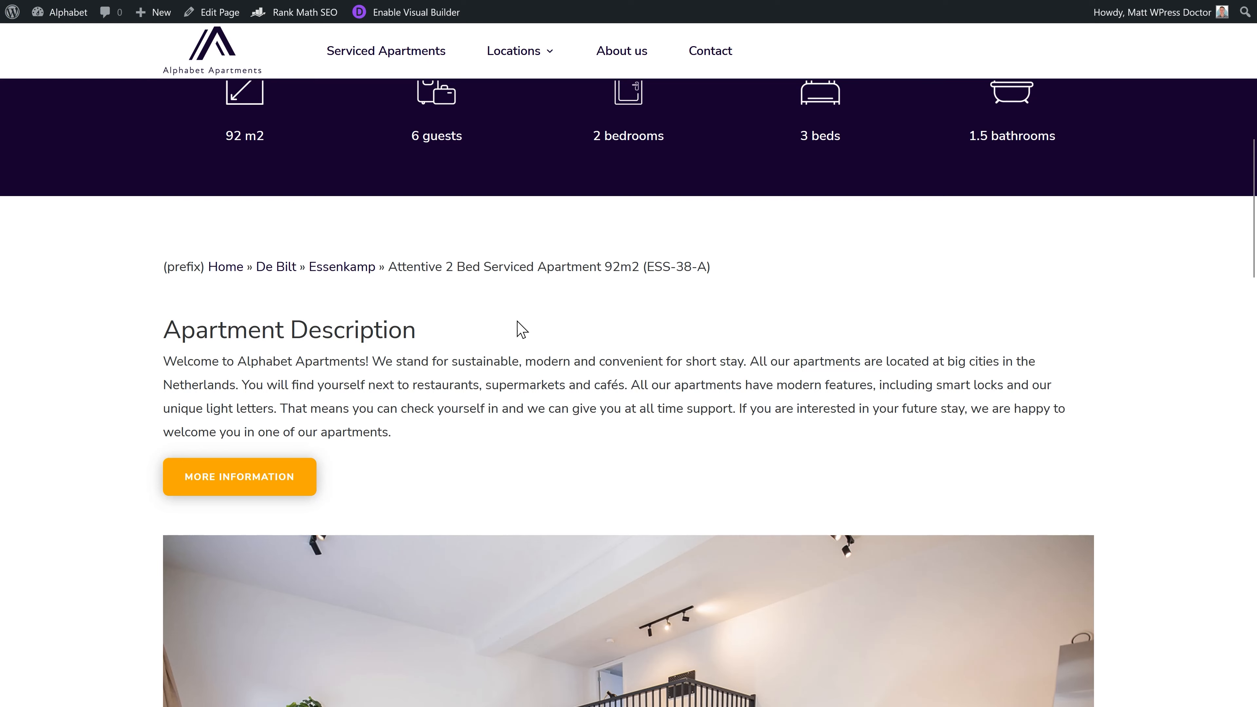
left_click_drag(169, 267, 203, 268)
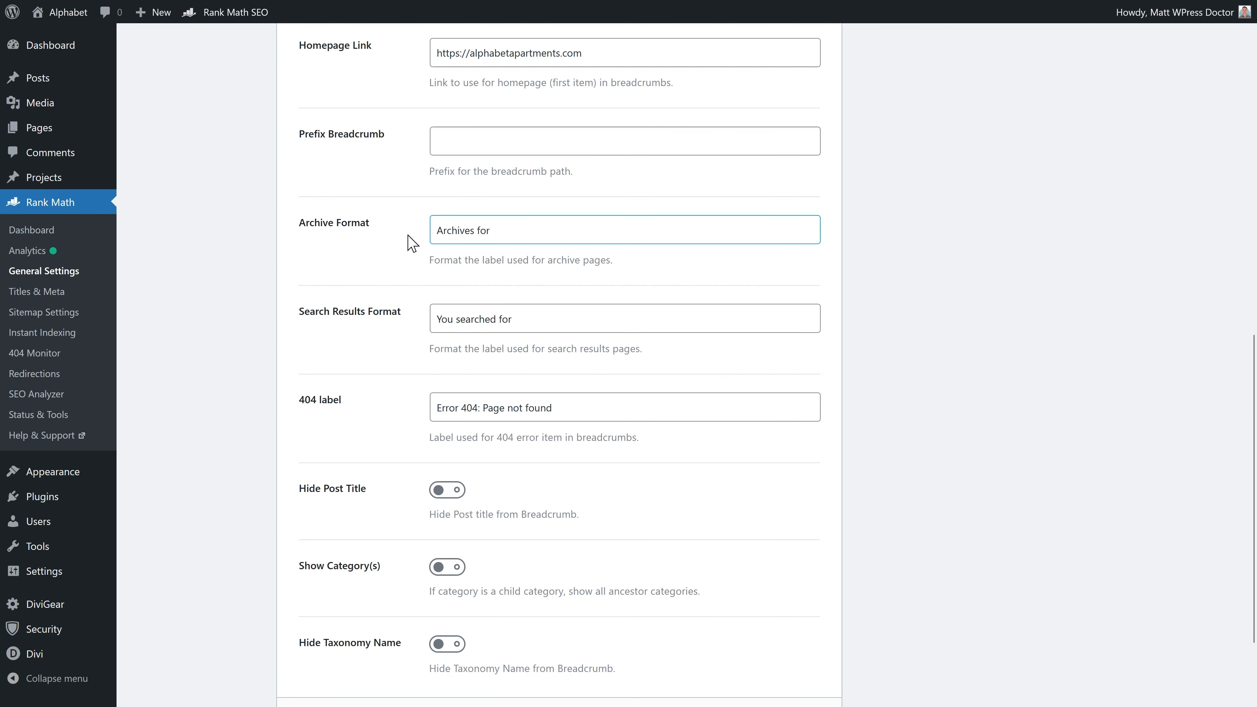
Examine the Archive Format, Search Results Format and 404 label fields in the Breadcrumbs settings.
mouse_move(439, 232)
left_mouse_down()
mouse_move(500, 232)
mouse_move(426, 246)
left_mouse_up()
left_click(515, 232)
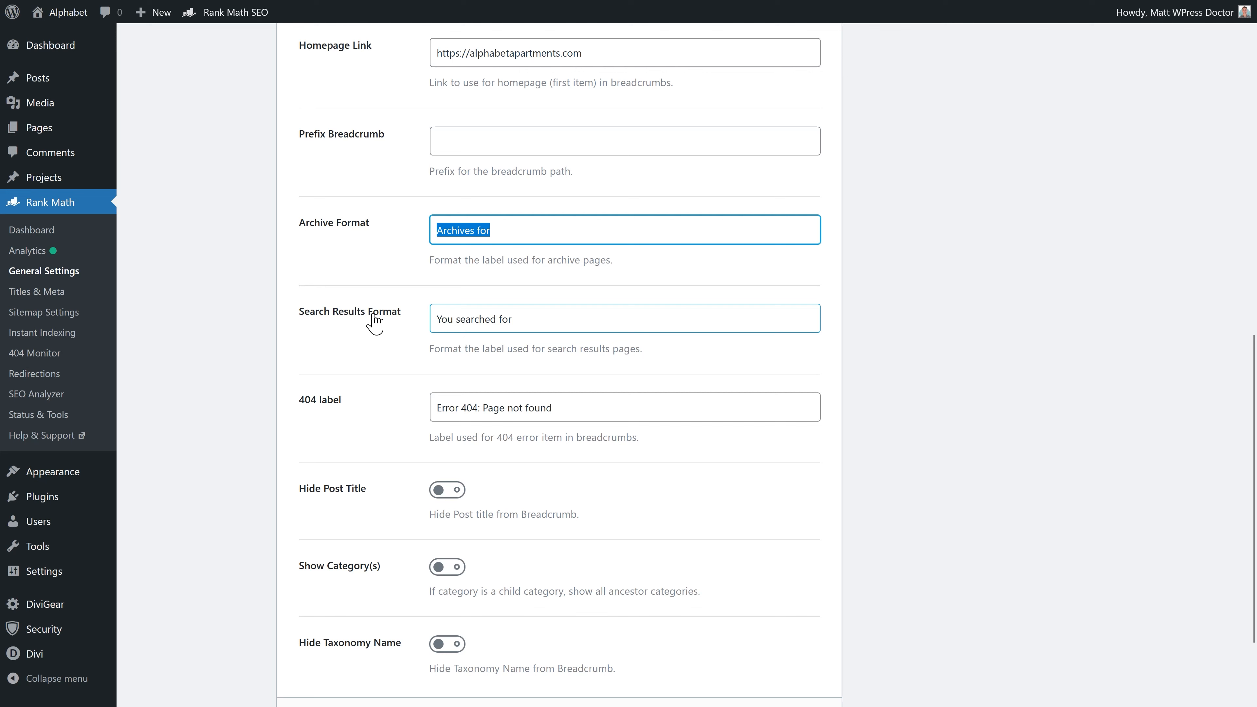
left_click(537, 322)
left_click_drag(537, 322, 436, 325)
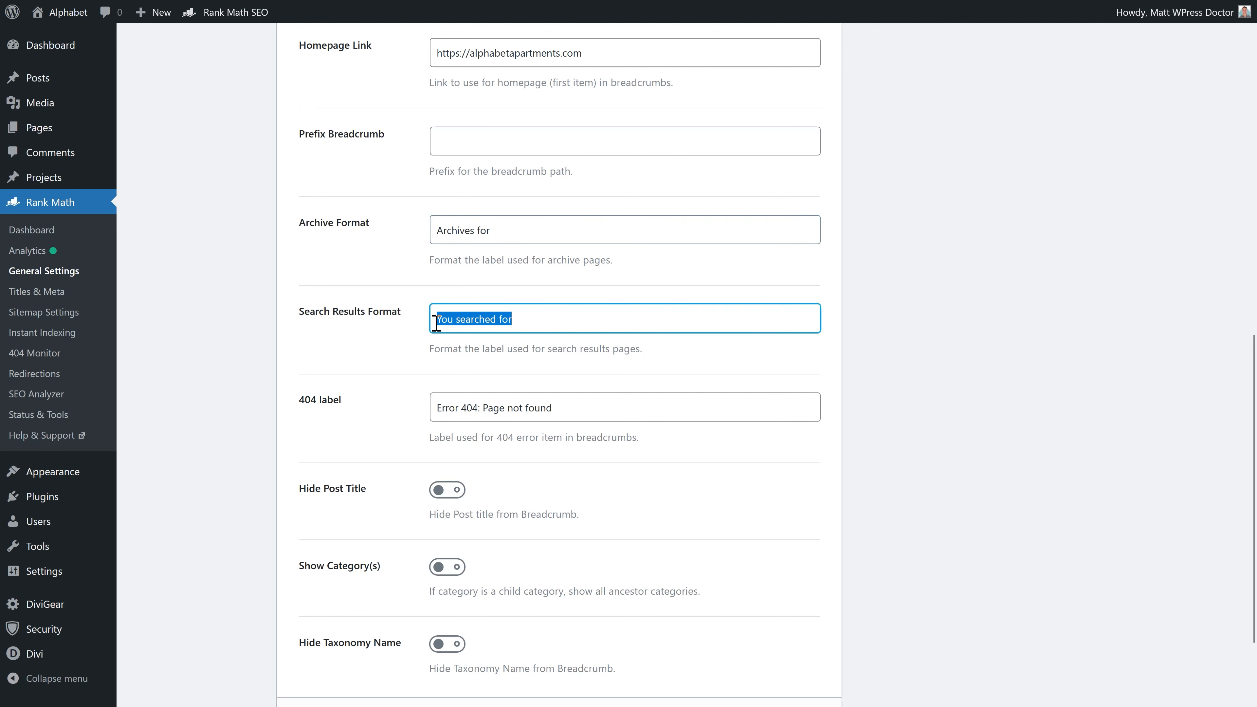
left_click(532, 327)
left_click(564, 315)
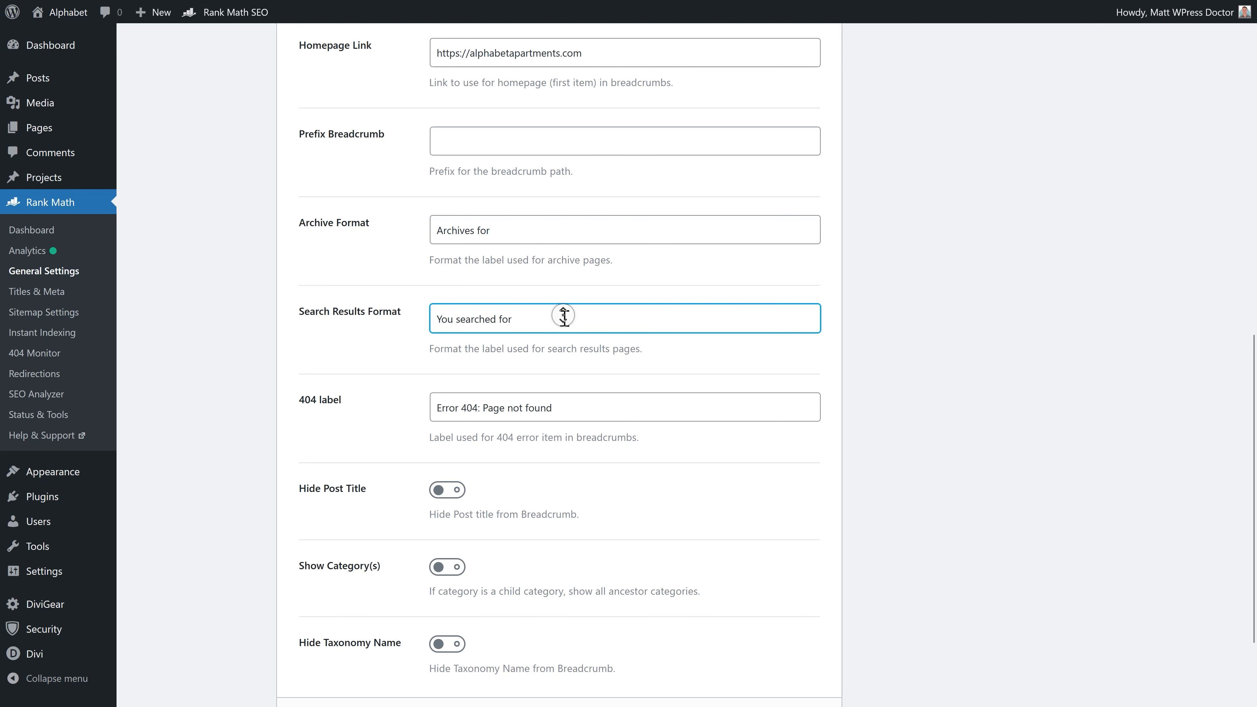
scroll(564, 316, "down", 3)
left_click(427, 296)
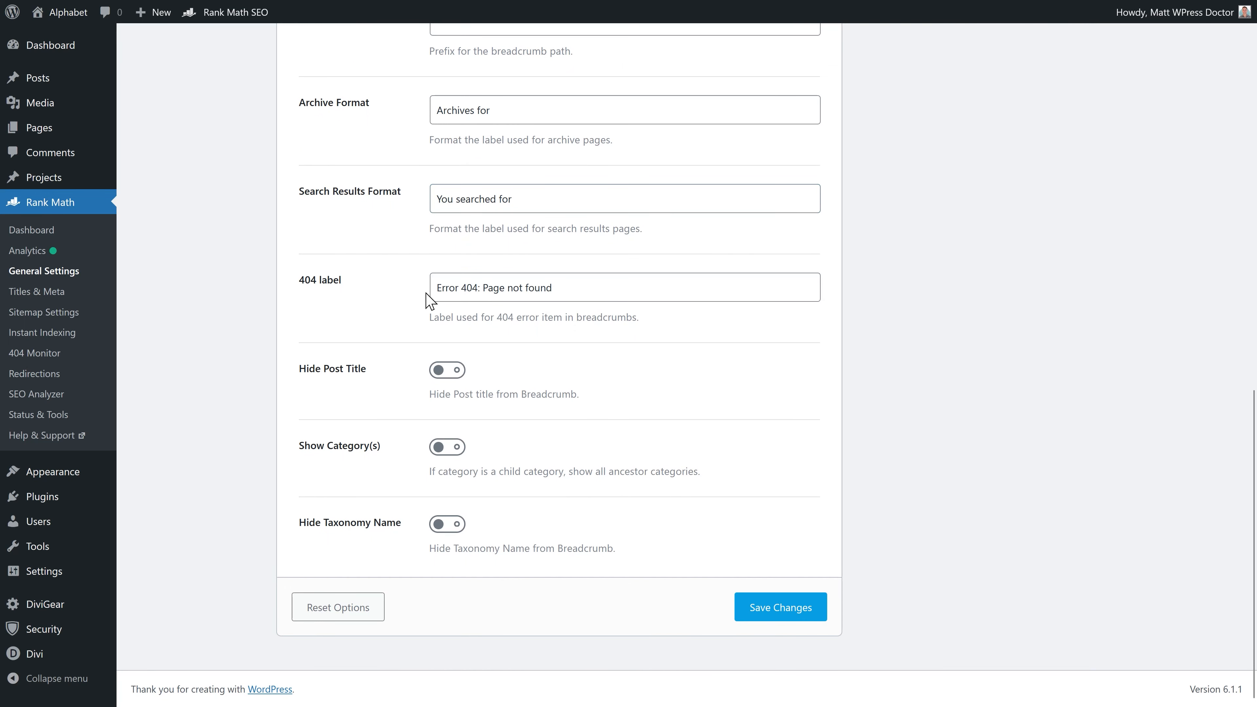
left_click(445, 296)
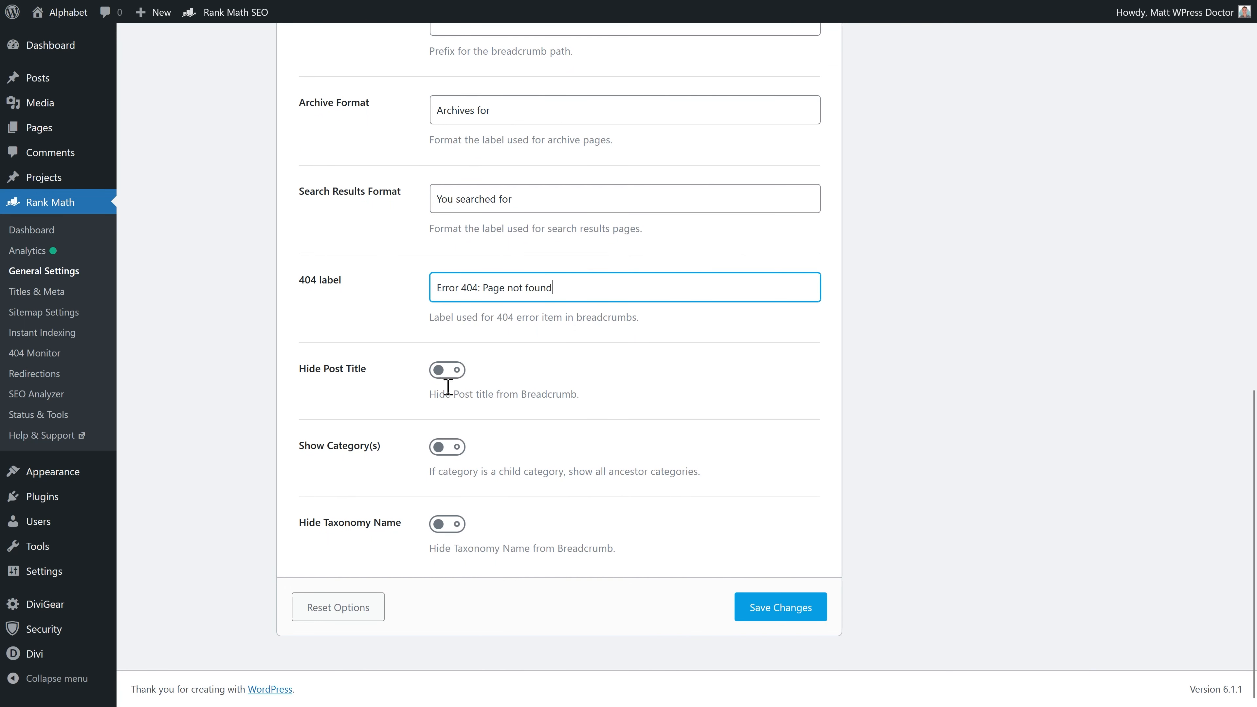
Try the Hide Post Title and Show Category(s) breadcrumb options, leave both disabled and save the breadcrumb settings.
left_click(443, 375)
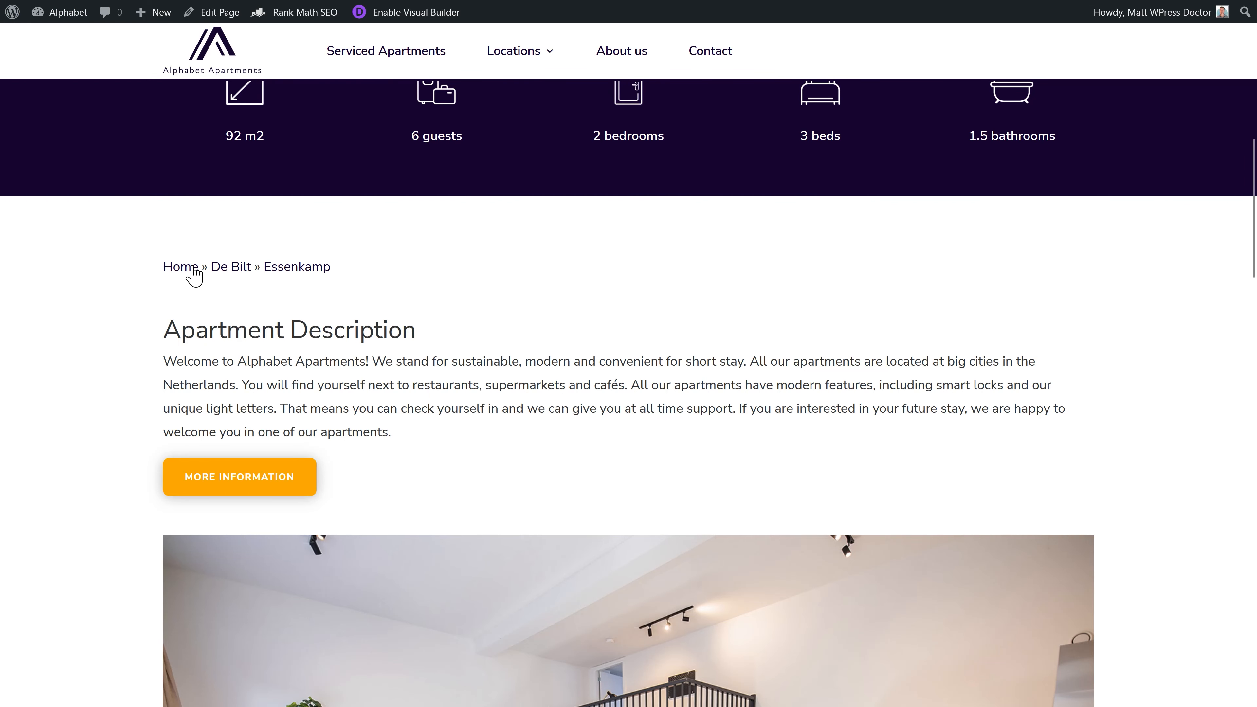
left_click_drag(356, 275, 165, 281)
left_click(222, 320)
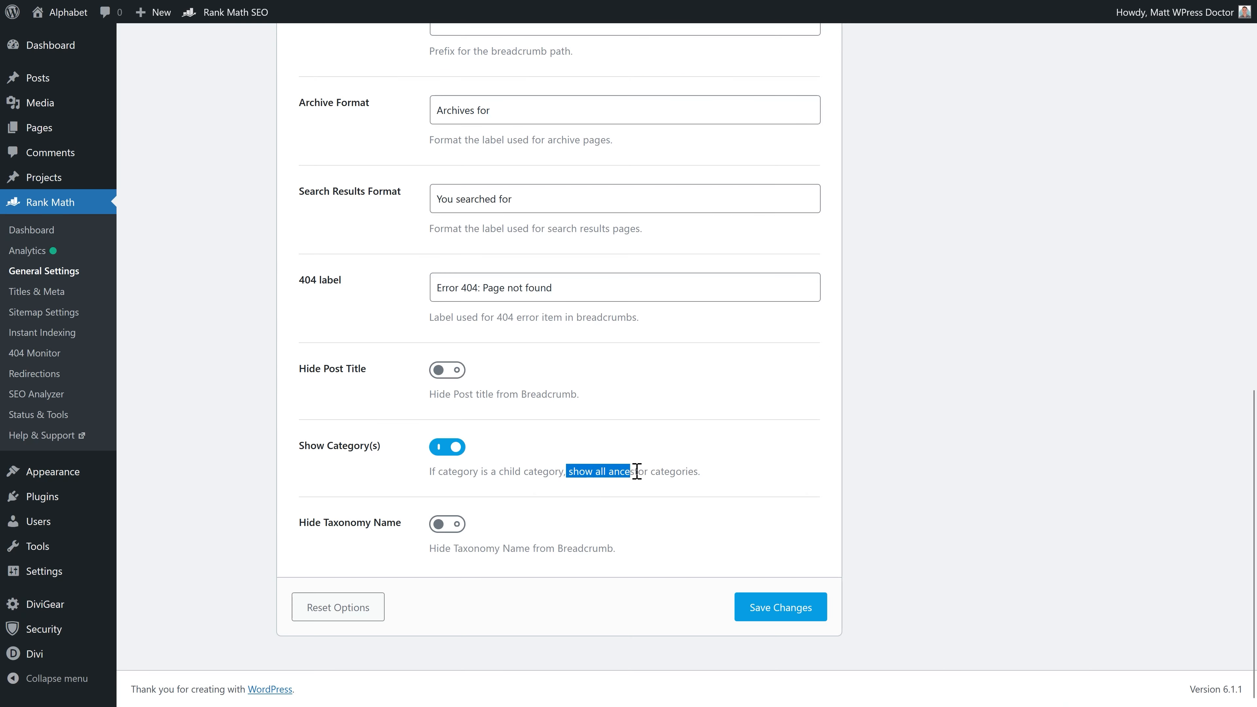
left_click_drag(634, 471, 707, 476)
left_click(716, 484)
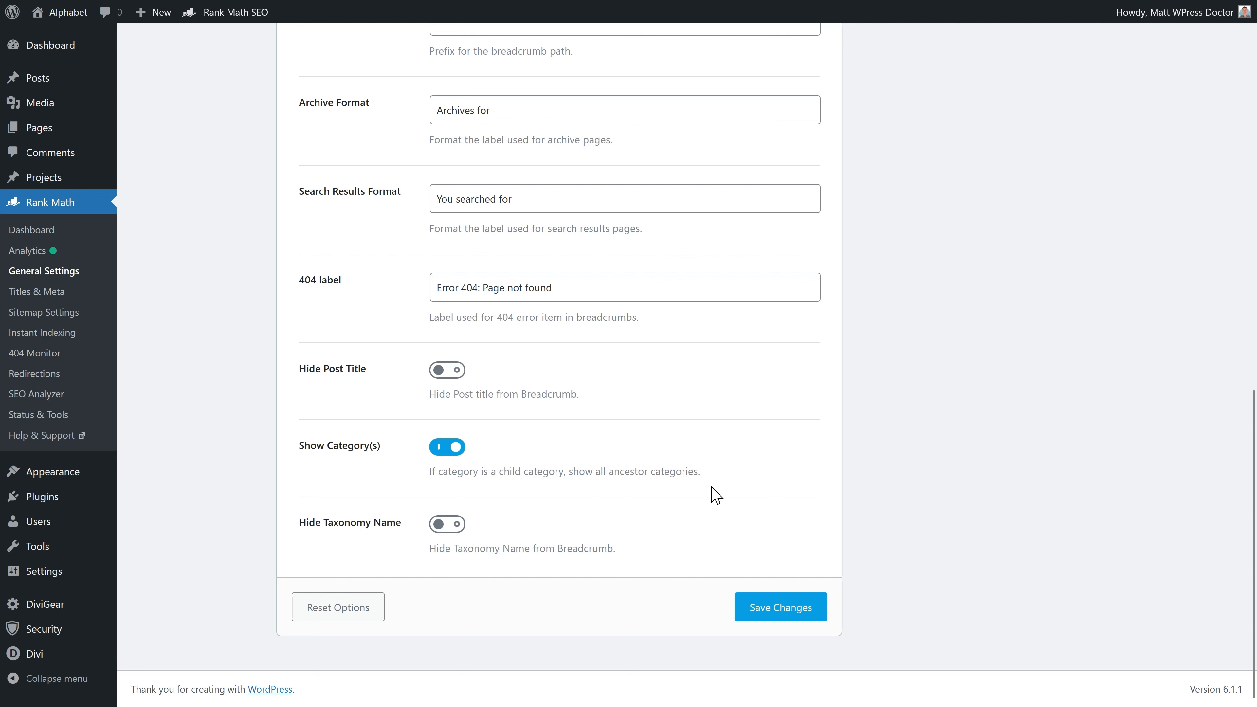
left_click(447, 452)
left_click(776, 609)
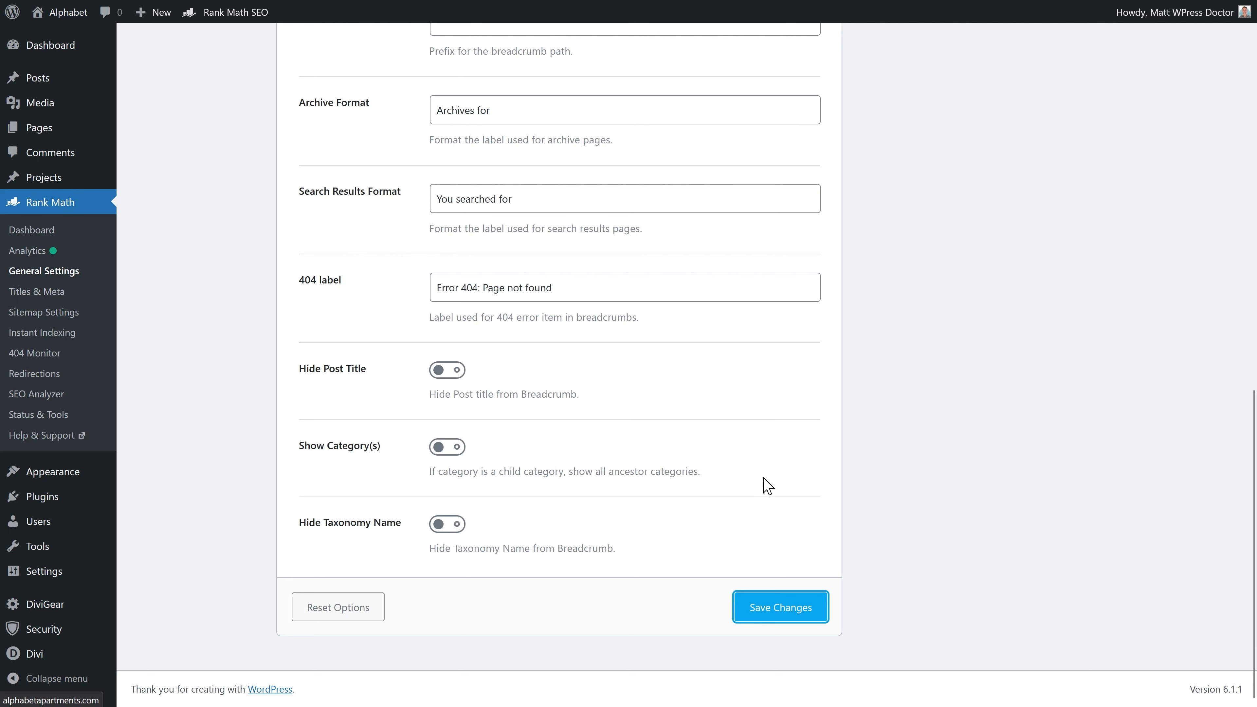
Enable automatic adding of missing ALT attributes in the Images settings and save the changes.
left_click(180, 369)
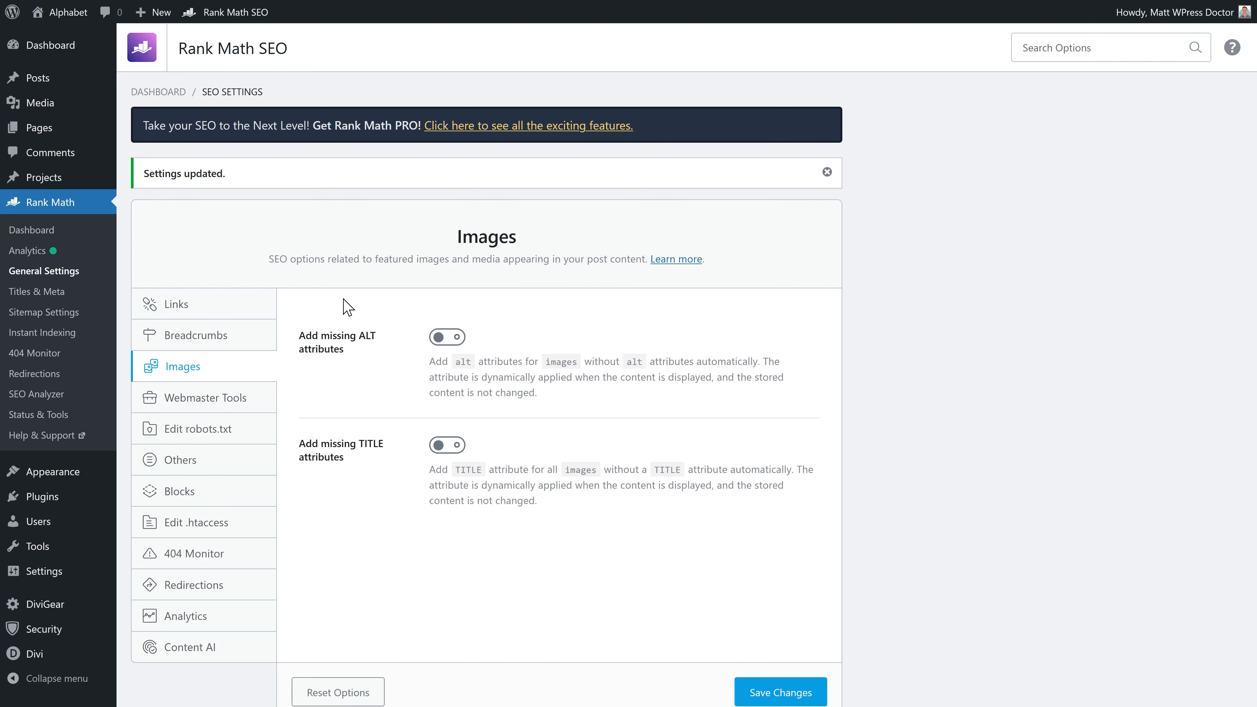
left_click(440, 340)
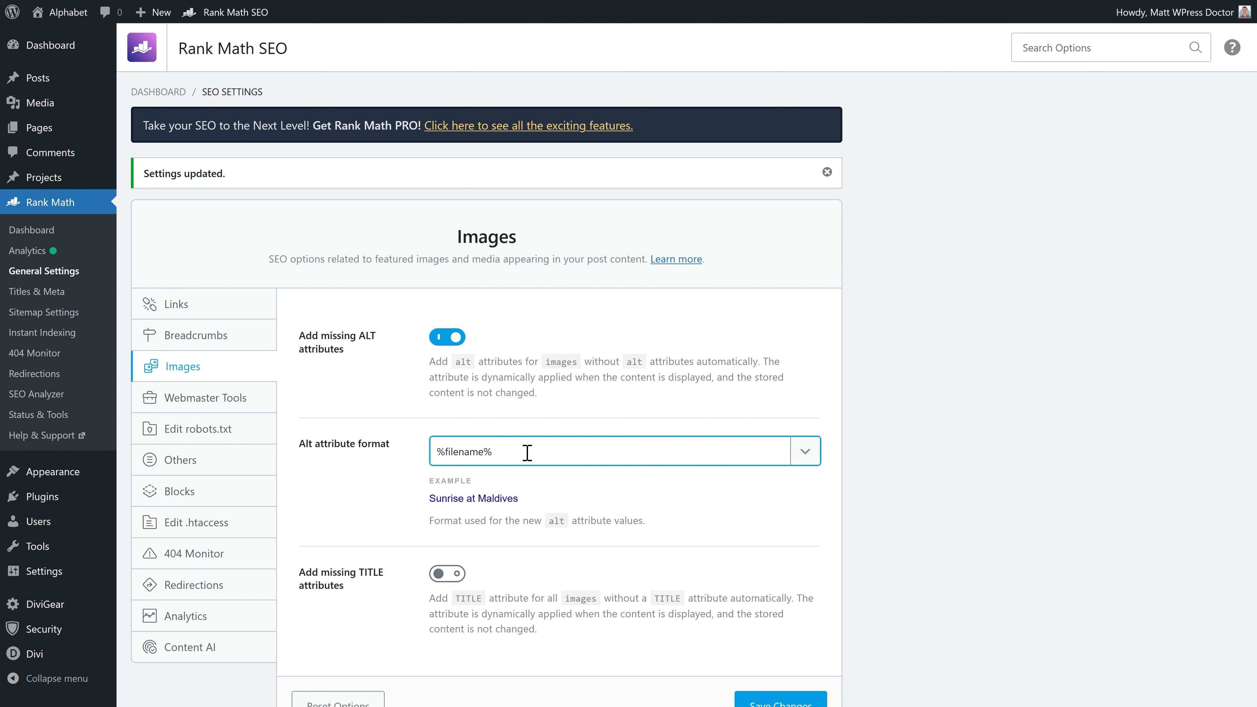
scroll(461, 557, "down", 2)
left_click(462, 557)
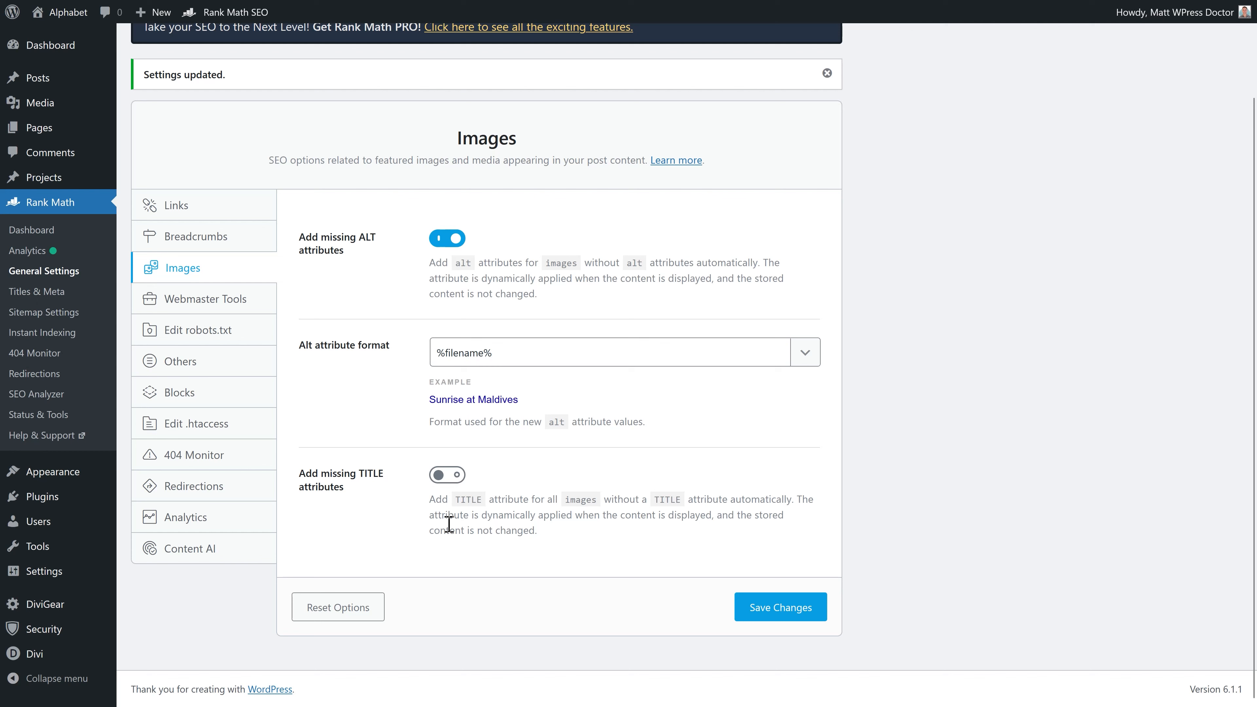
left_click(781, 608)
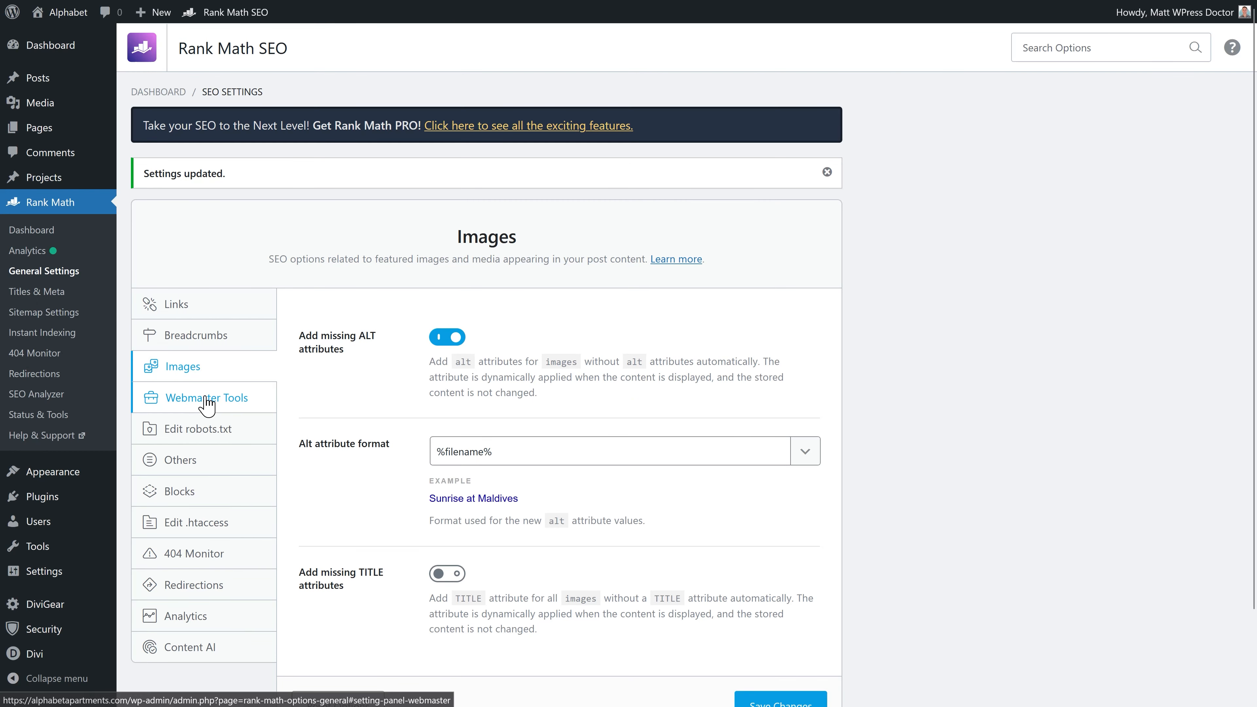
Examine the Webmaster Tools verification fields and the contents of the robots.txt editor.
left_click(201, 406)
scroll(477, 247, "down", 2)
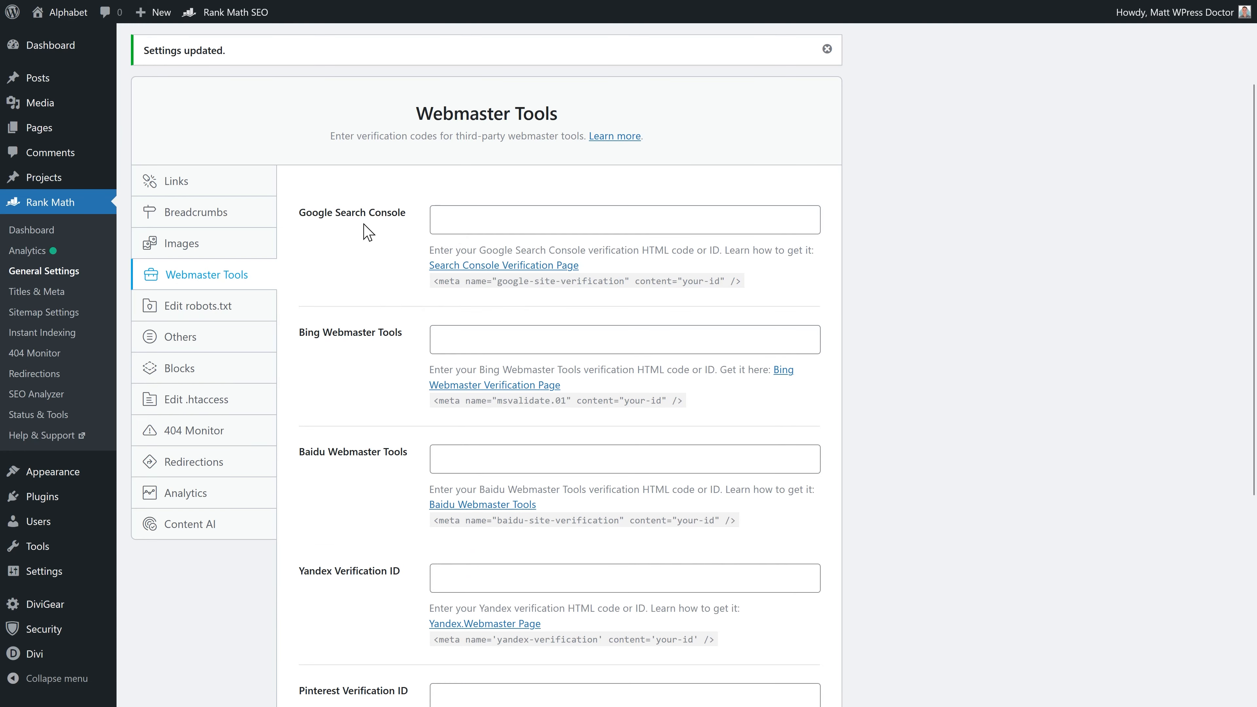
left_click(450, 221)
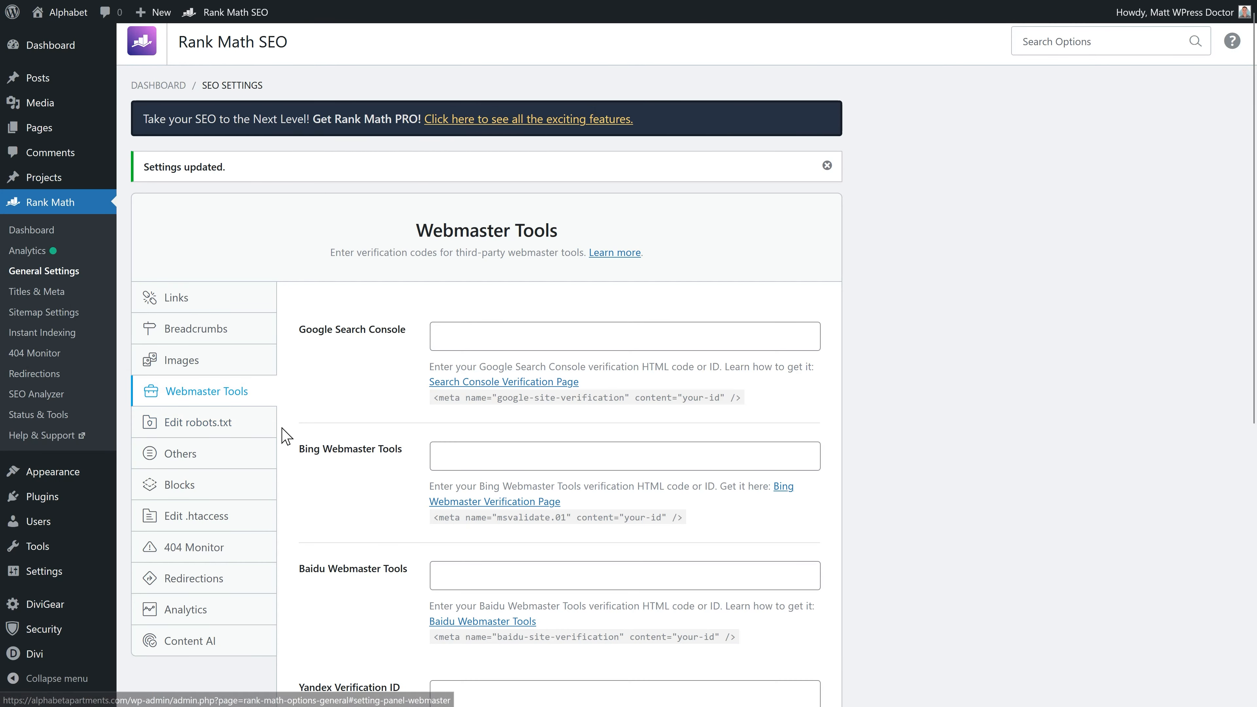
left_click(202, 422)
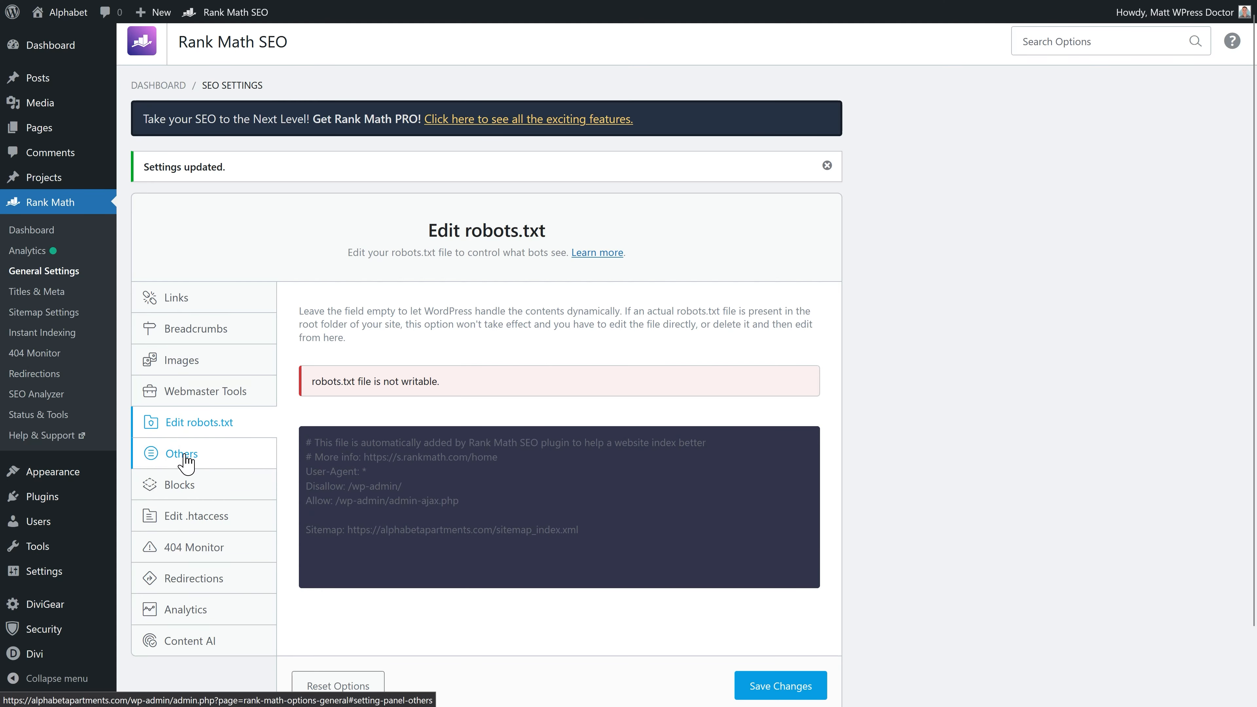
Examine the Headless CMS Support, SEO score and RSS content options in the Others settings.
left_click(183, 454)
middle_click(809, 287)
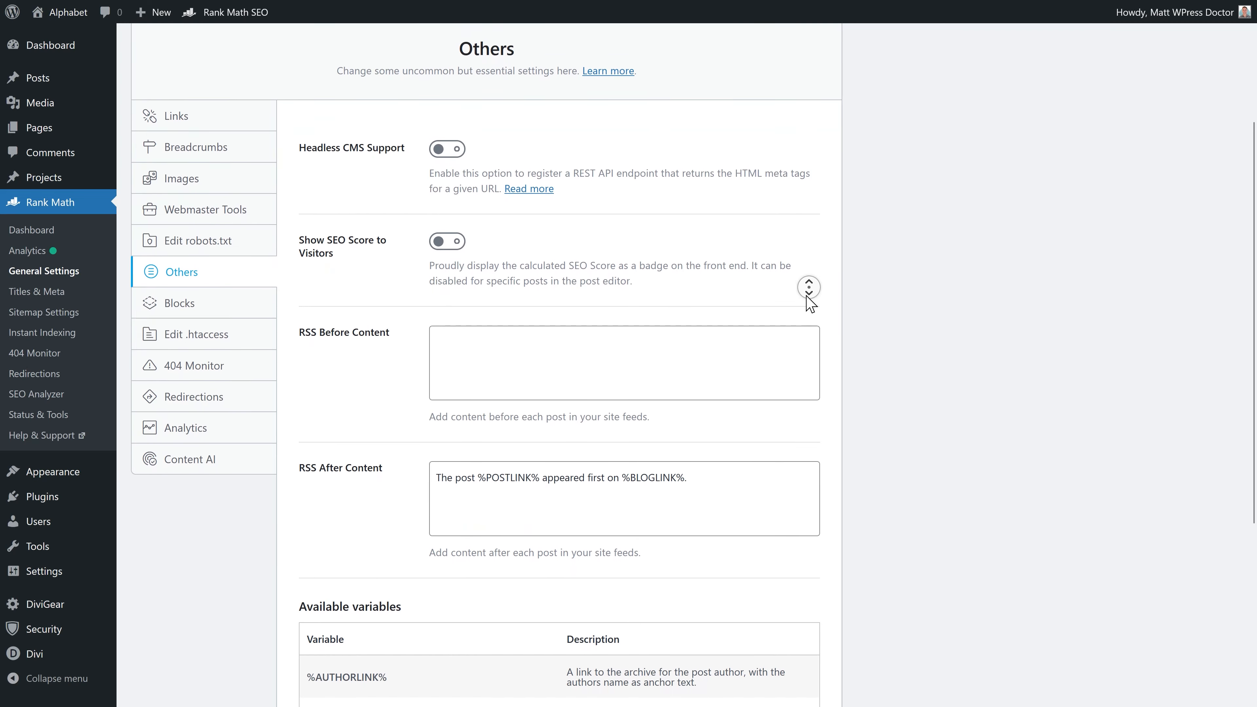
left_click(799, 287)
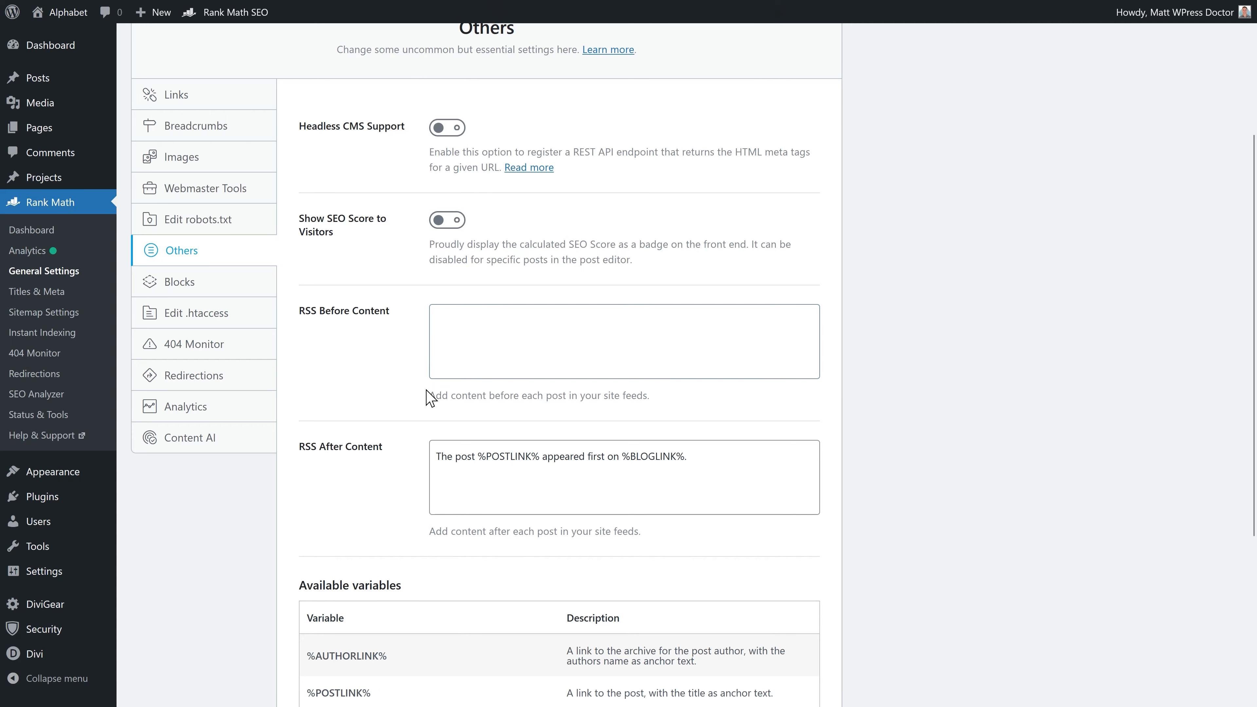
left_click(324, 313)
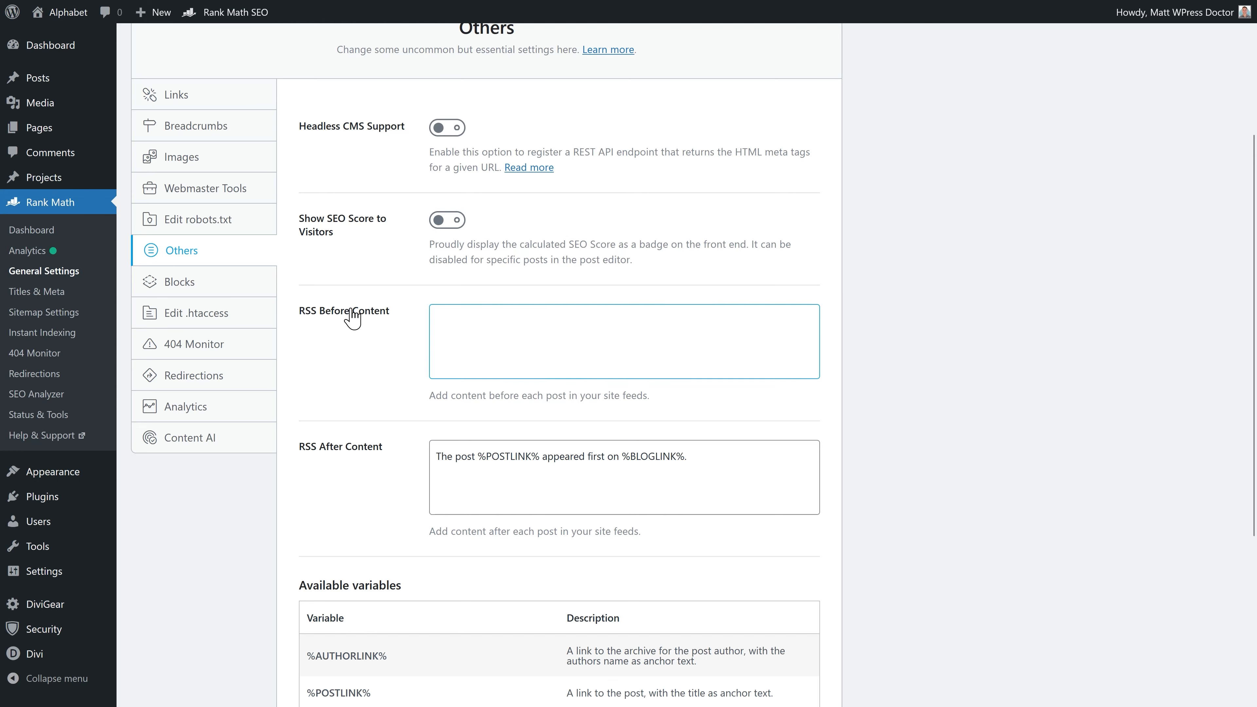
left_click(356, 350)
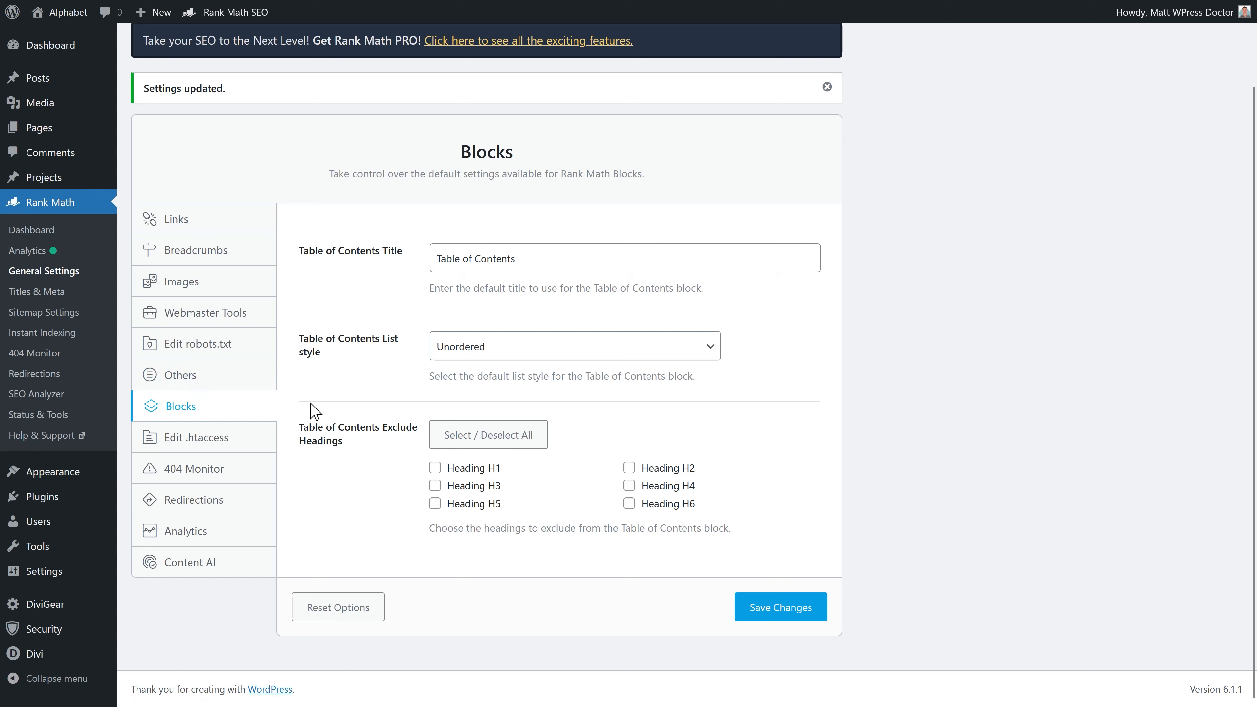
In the Blocks settings, try "This is what we will cover in this article:" as the Table of Contents title and change it to "Table of Contents:".
left_click_drag(526, 260, 414, 308)
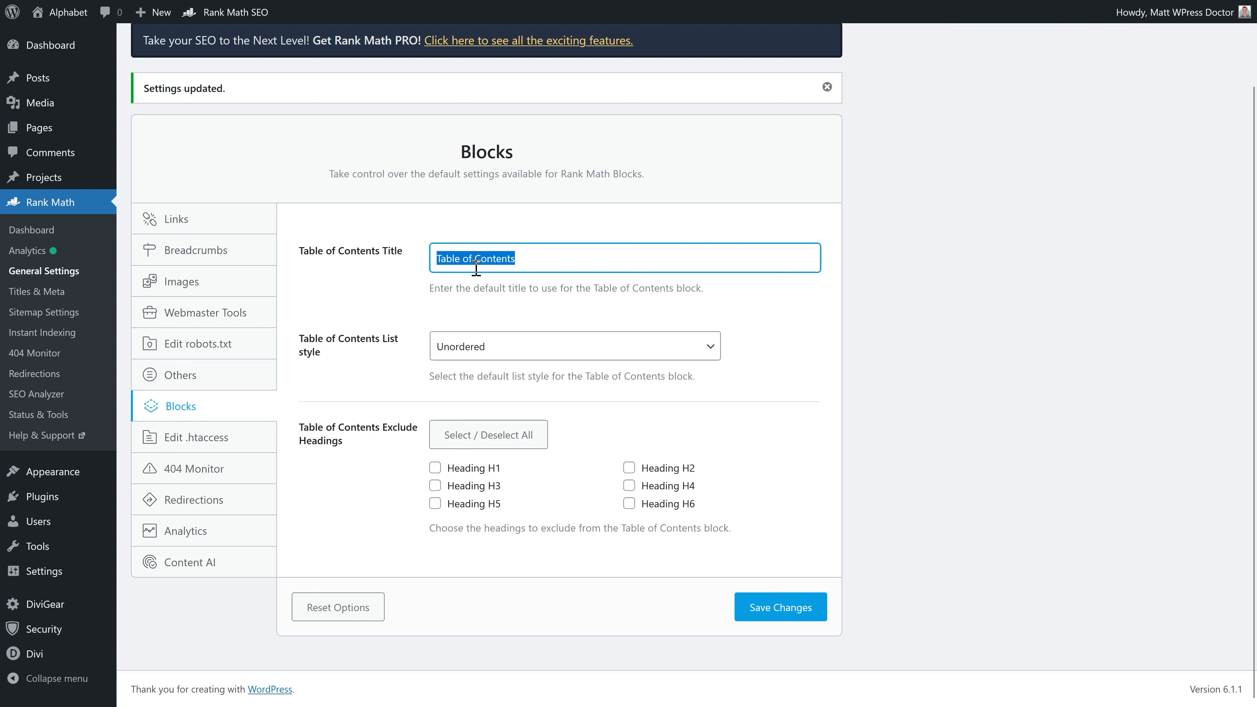
type("This is what we will cover in this article:")
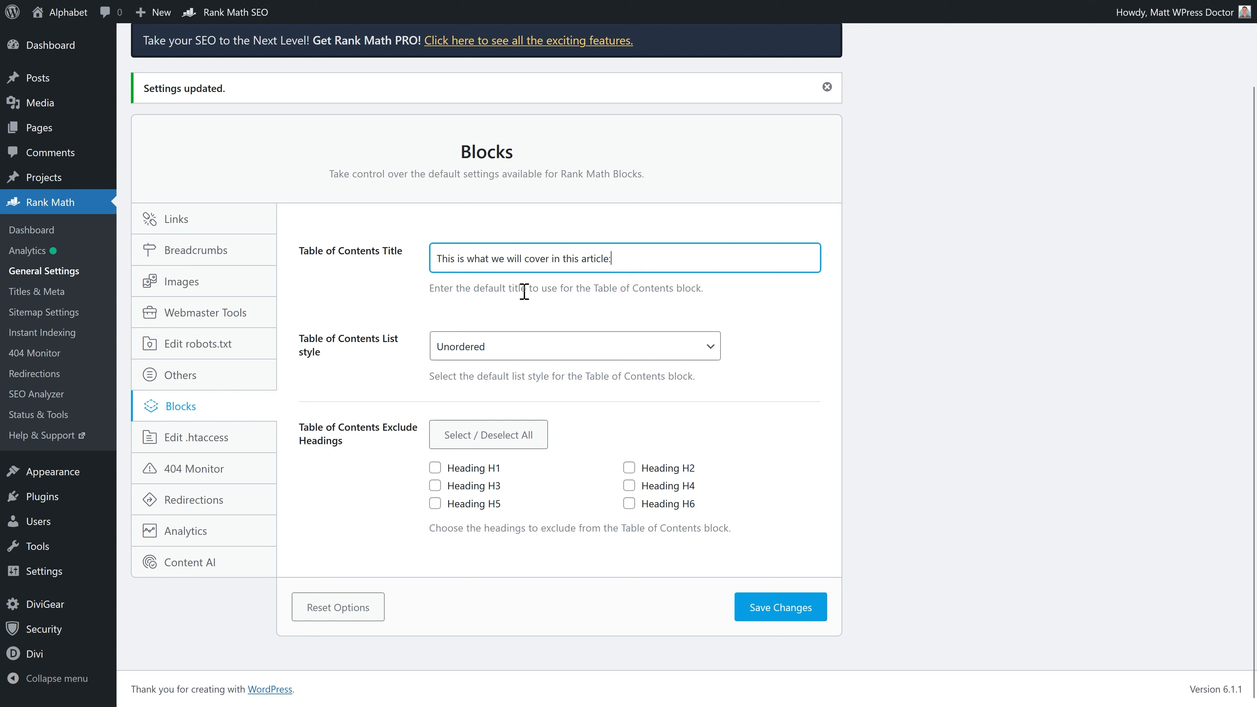
key("ctrl+z")
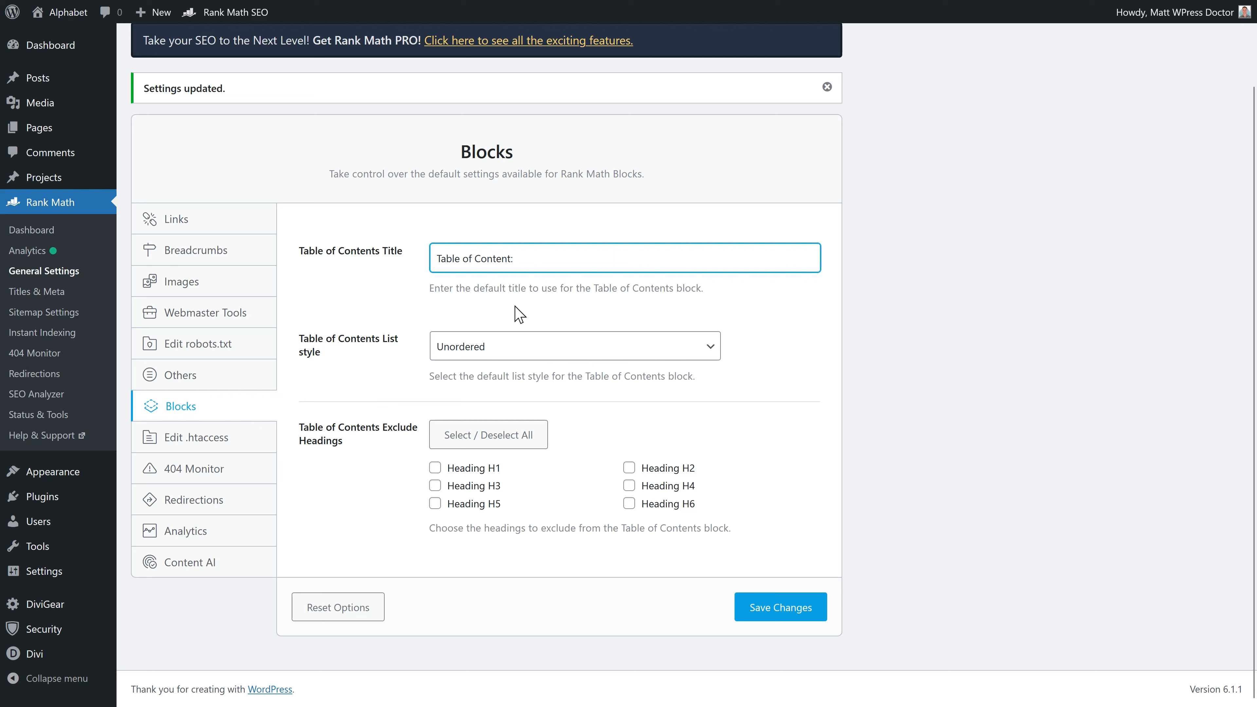
Keep the Table of Contents list style Unordered, try excluding all headings, clear the exclusions and save the Blocks settings.
left_click(487, 349)
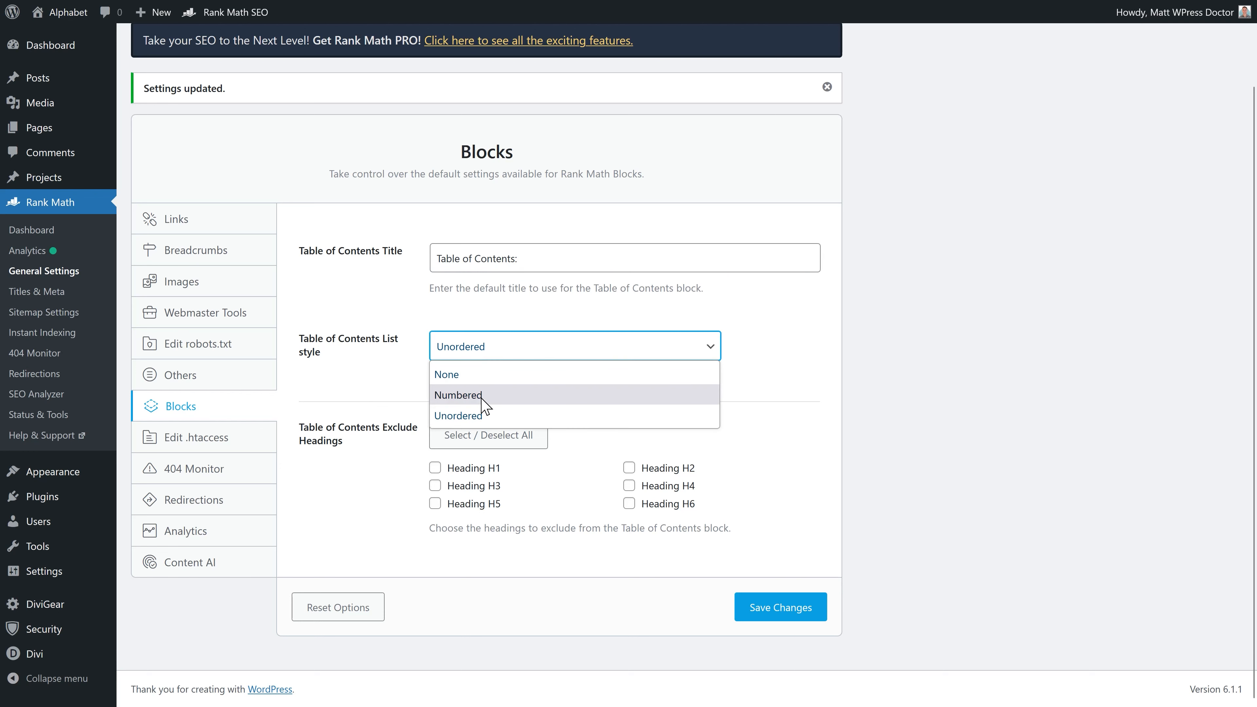
left_click(463, 415)
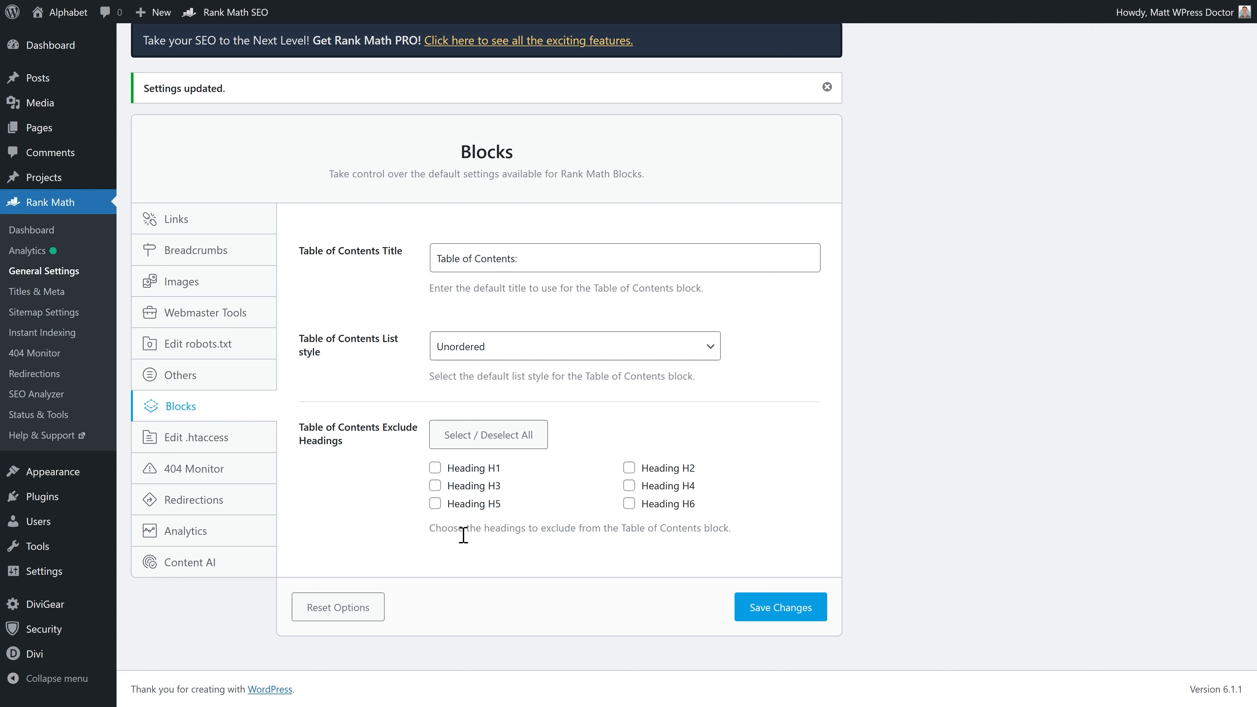
left_click(524, 440)
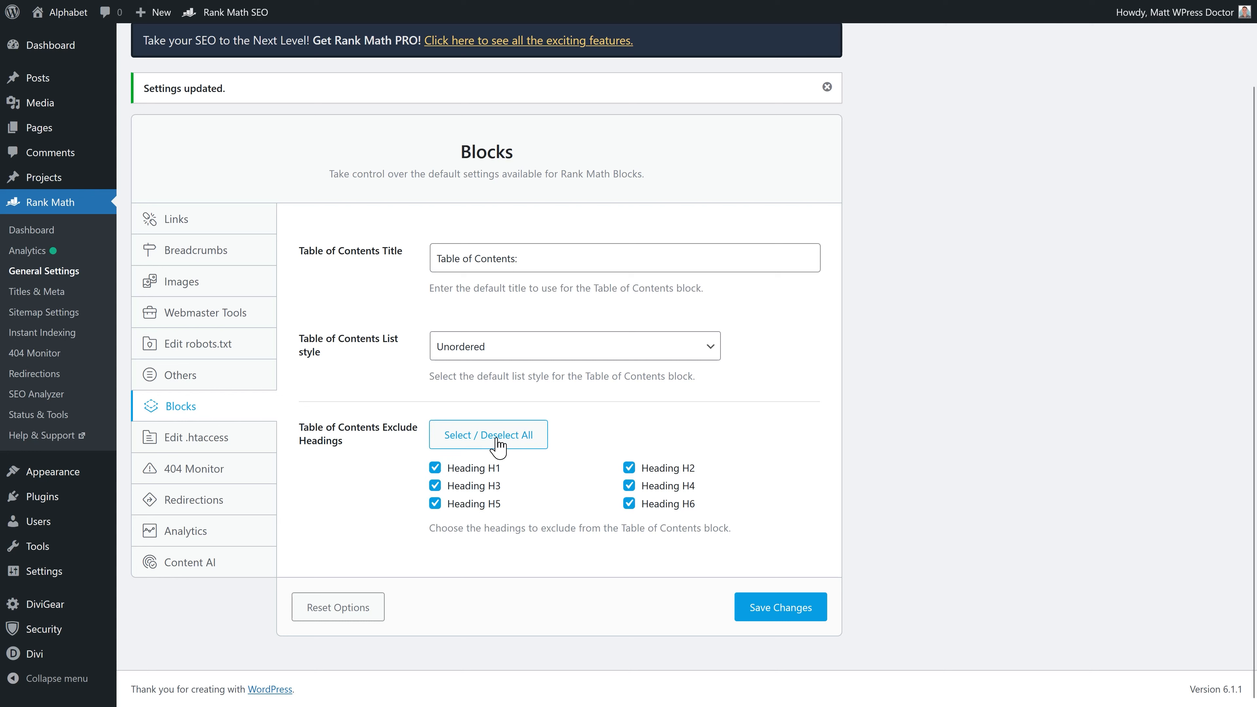
left_click(471, 436)
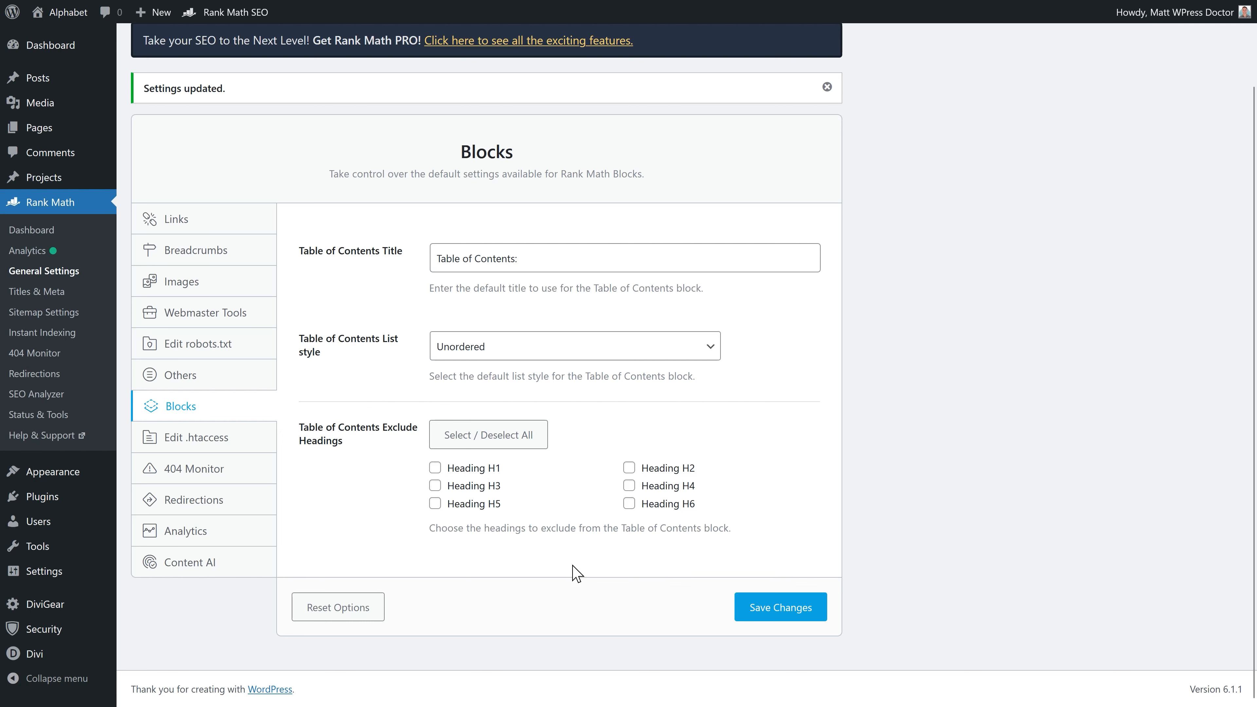
left_click(762, 607)
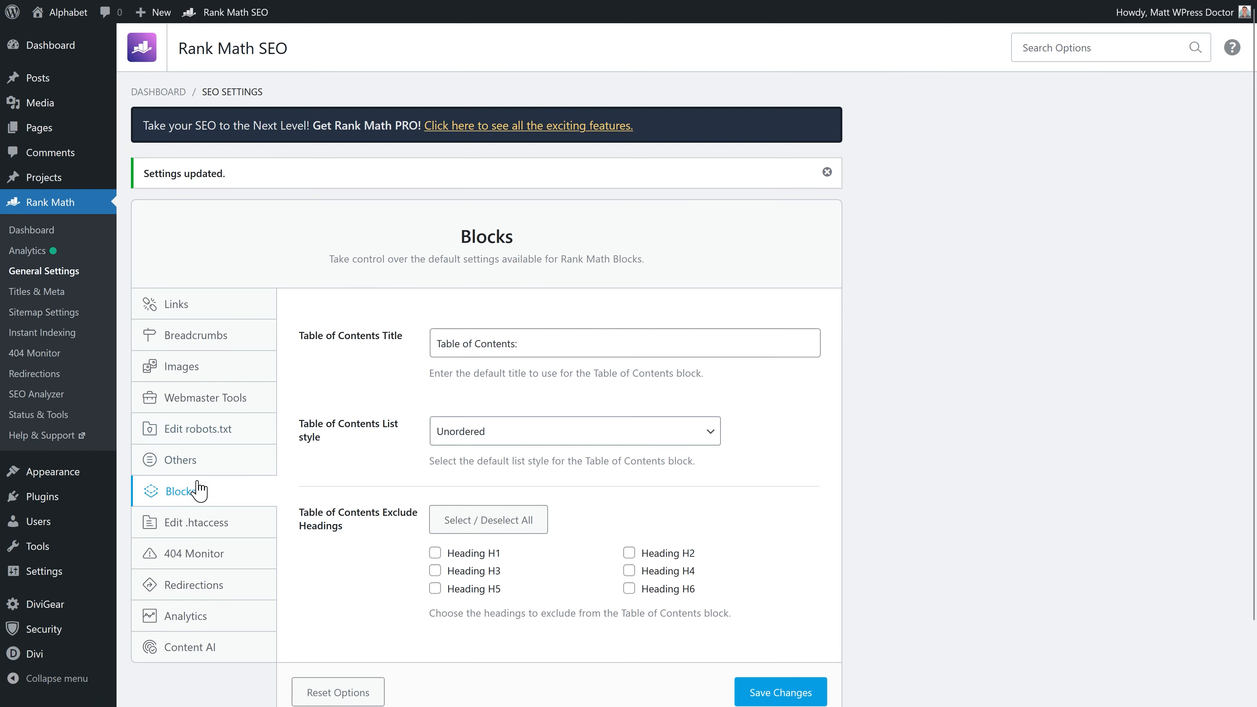
Examine the contents of the .htaccess editor and open the 404 Monitor settings.
left_click(197, 523)
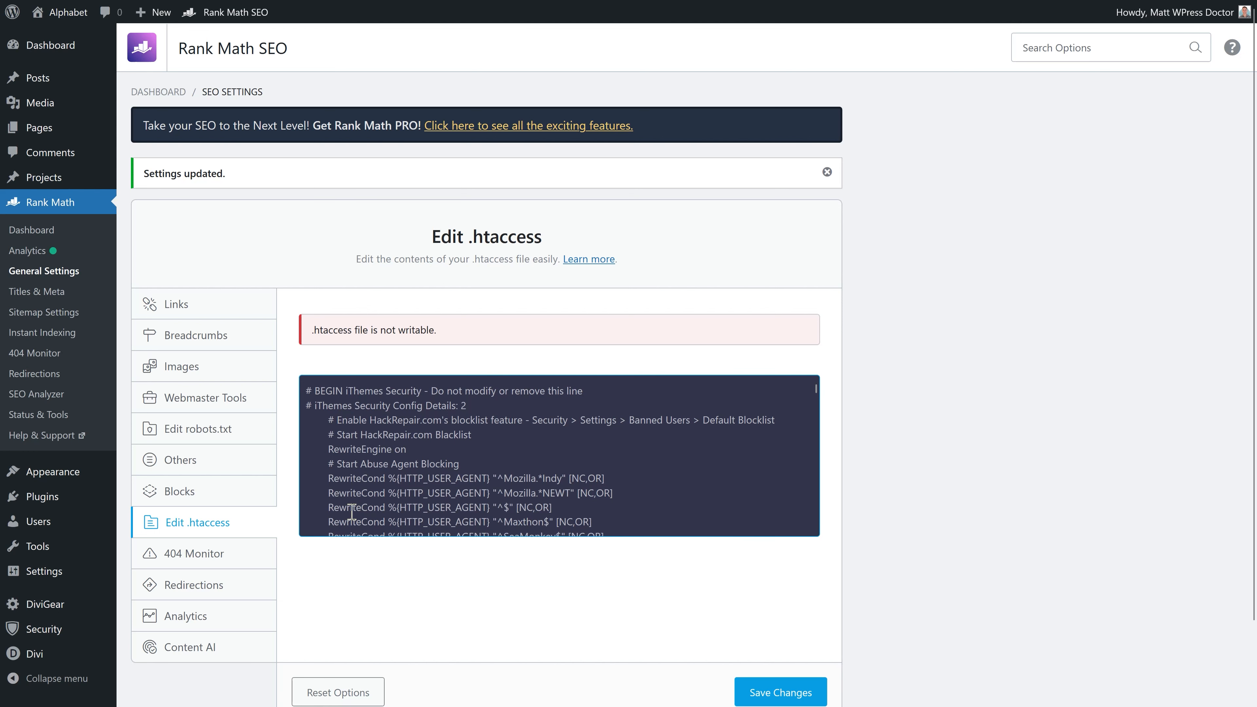
left_click(198, 557)
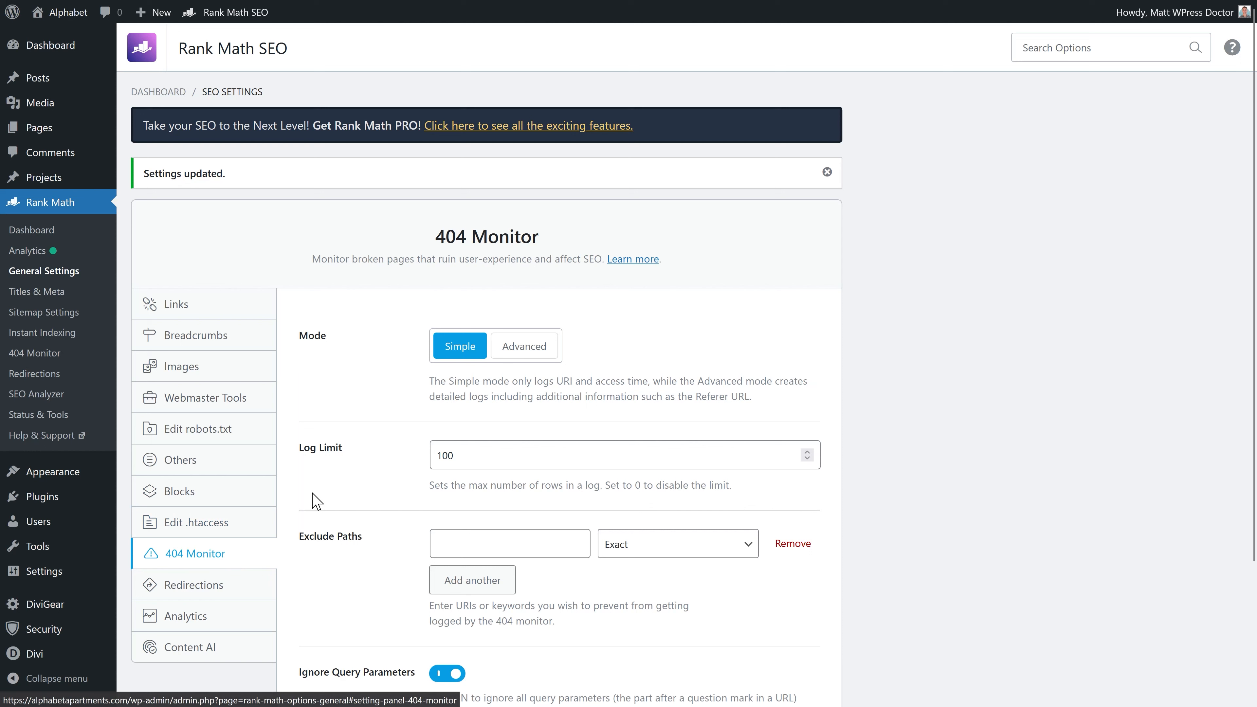